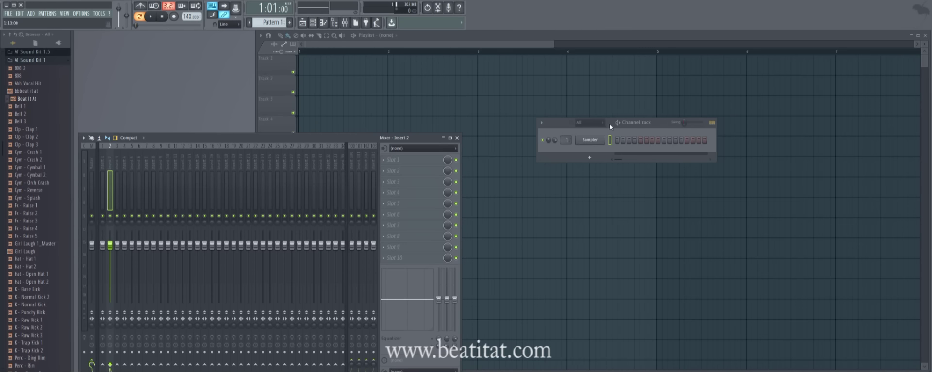
# - Widen and reposition the channel rack so that more sequencer steps are shown
pyautogui.doubleClick(633, 122)
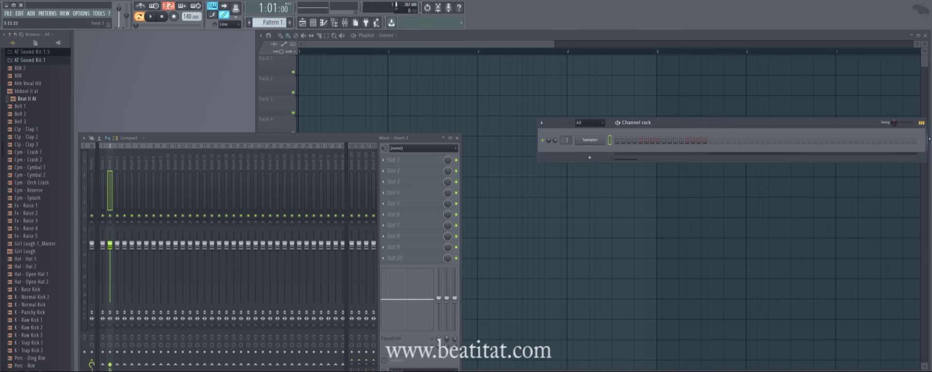
pyautogui.moveTo(686, 120); pyautogui.dragTo(637, 119)
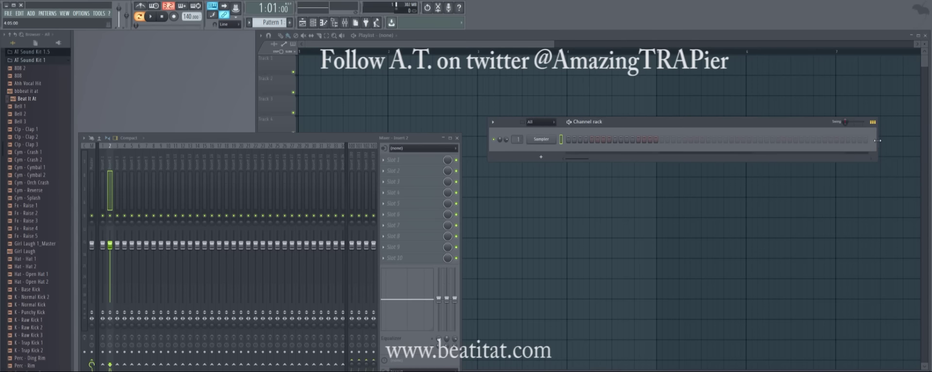
pyautogui.moveTo(877, 143); pyautogui.dragTo(924, 143)
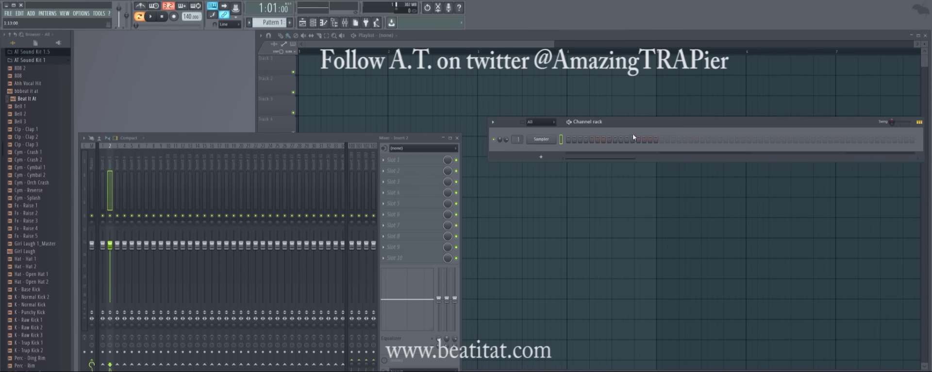
# - Place a Sampler step at the start of each bar in the channel rack
pyautogui.click(569, 140)
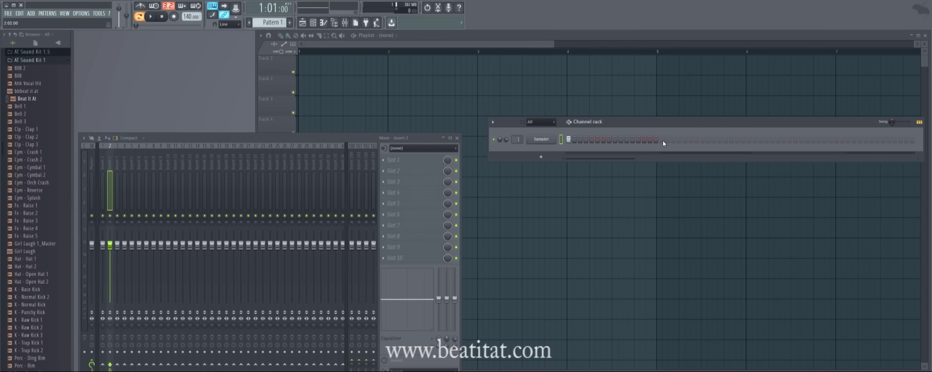
pyautogui.click(662, 139)
pyautogui.click(755, 140)
# - Reposition and widen the channel rack to fit four bars, and clear the Sampler's steps
pyautogui.moveTo(533, 124); pyautogui.dragTo(508, 122)
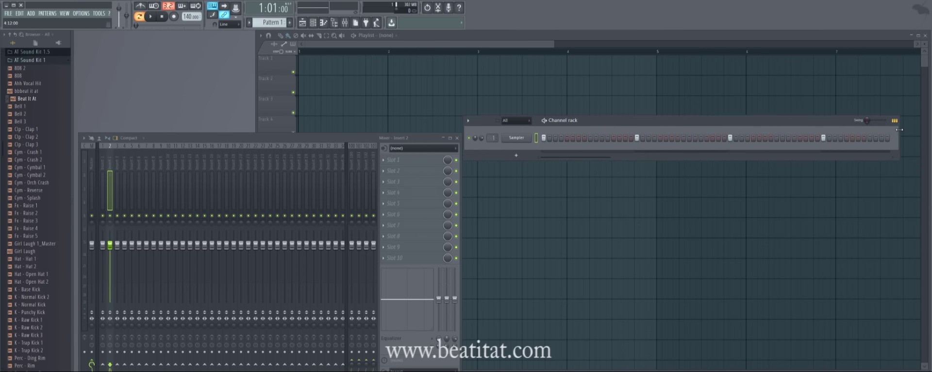
pyautogui.moveTo(908, 129); pyautogui.dragTo(928, 131)
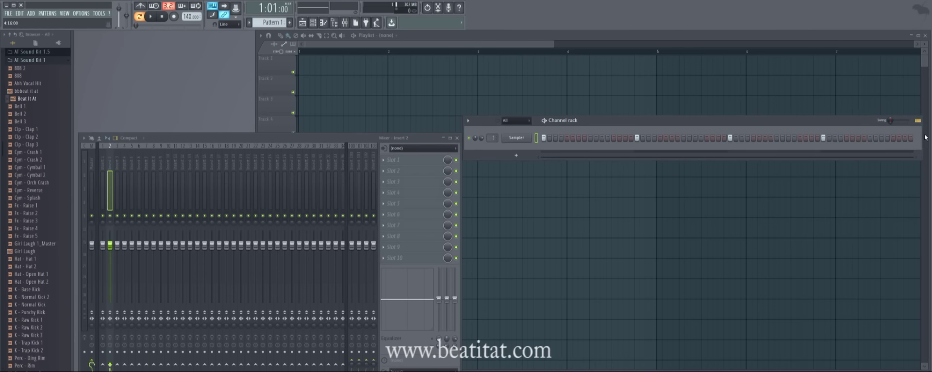
pyautogui.moveTo(828, 138); pyautogui.dragTo(471, 137)
# - Insert a DUNE 2 synth channel and load its patch 003: Blue Fantasy EDT
pyautogui.rightClick(517, 139)
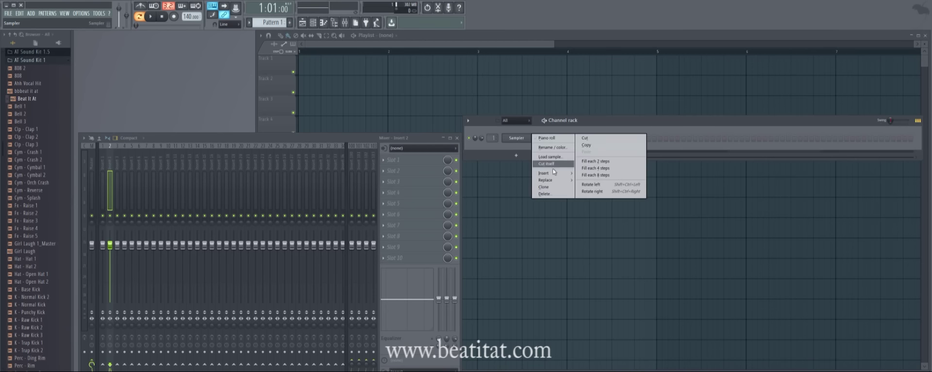
pyautogui.moveTo(553, 173)
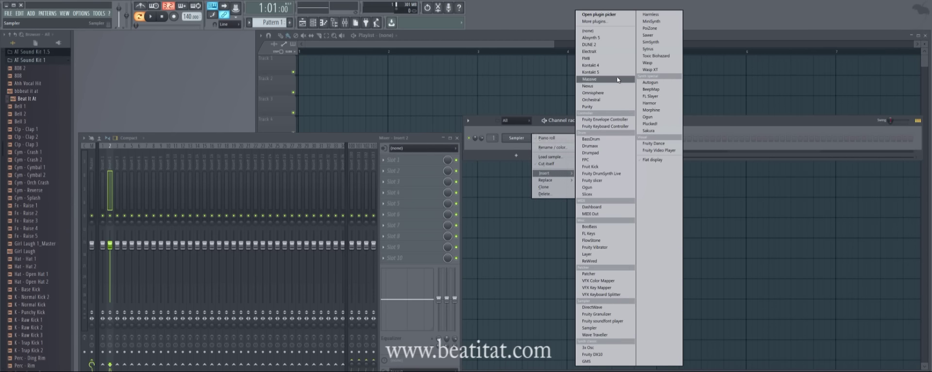
pyautogui.click(589, 44)
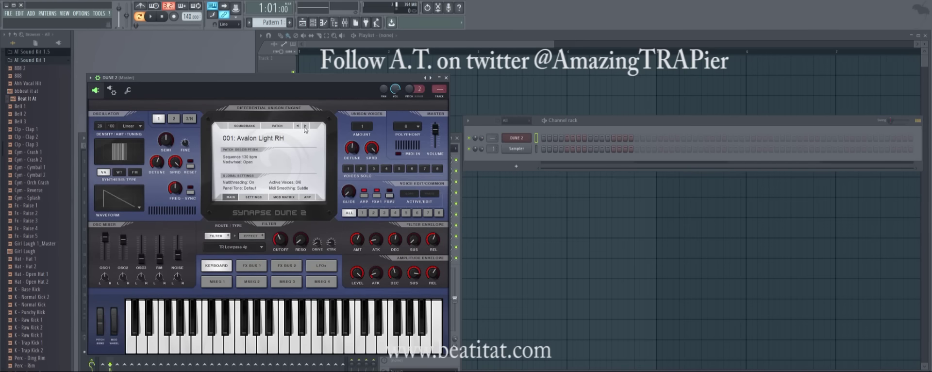
pyautogui.click(305, 127)
pyautogui.click(305, 127)
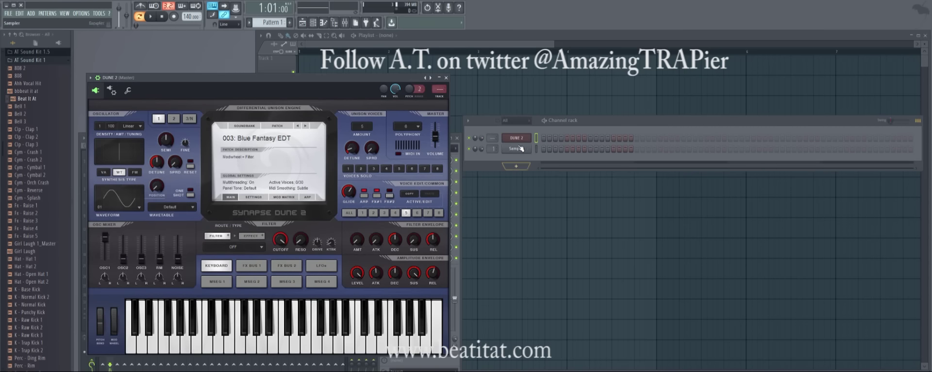
# - Open DUNE 2's piano roll and place a first short note at the start of bar 1, auditioning it
pyautogui.click(523, 139)
pyautogui.rightClick(526, 139)
pyautogui.click(552, 138)
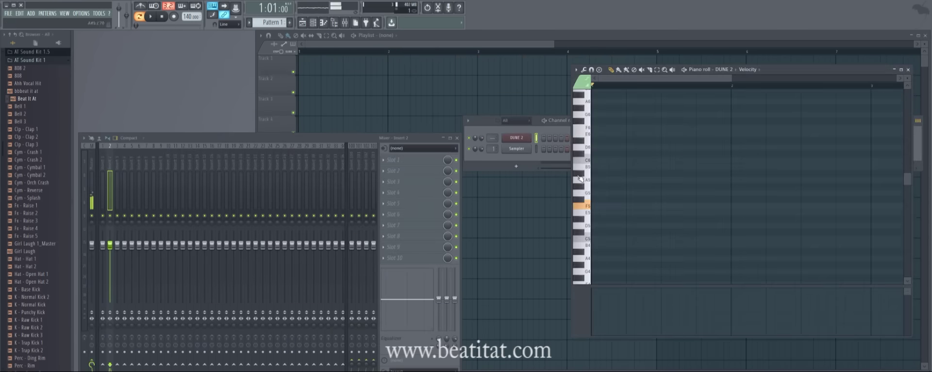
pyautogui.press('space')
pyautogui.click(600, 192)
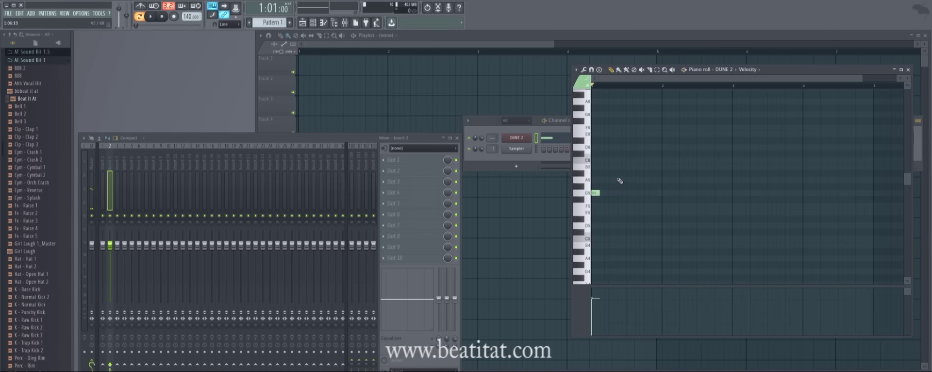
pyautogui.press('space')
# - Set the project tempo to 120 BPM and audition the pattern
pyautogui.rightClick(191, 17)
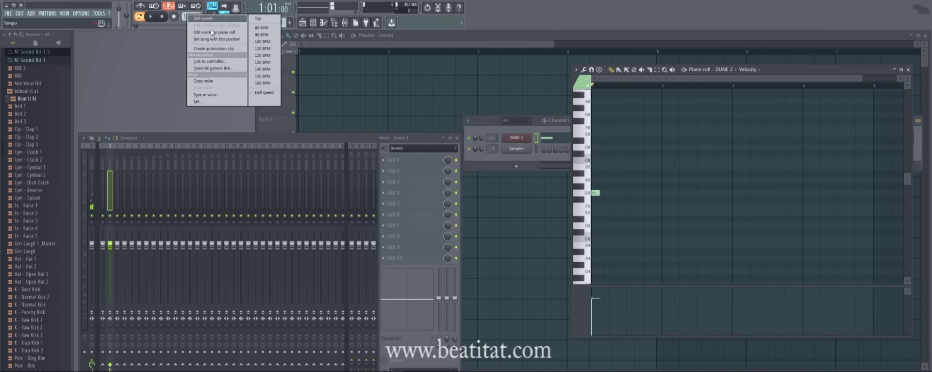
pyautogui.click(269, 55)
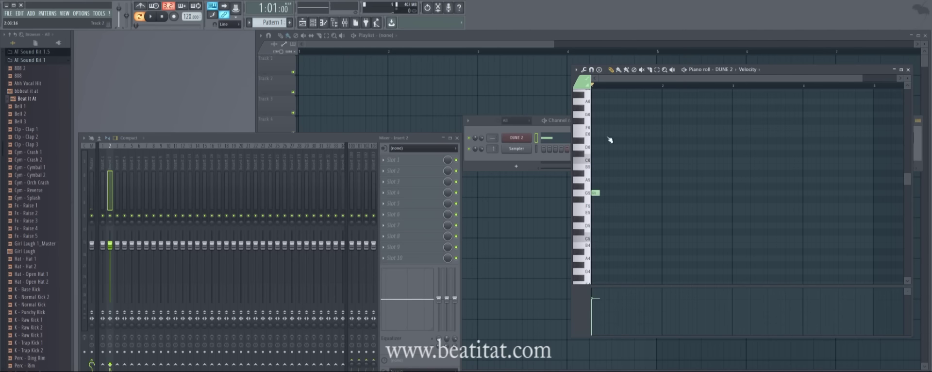
pyautogui.press('space')
pyautogui.press('space')
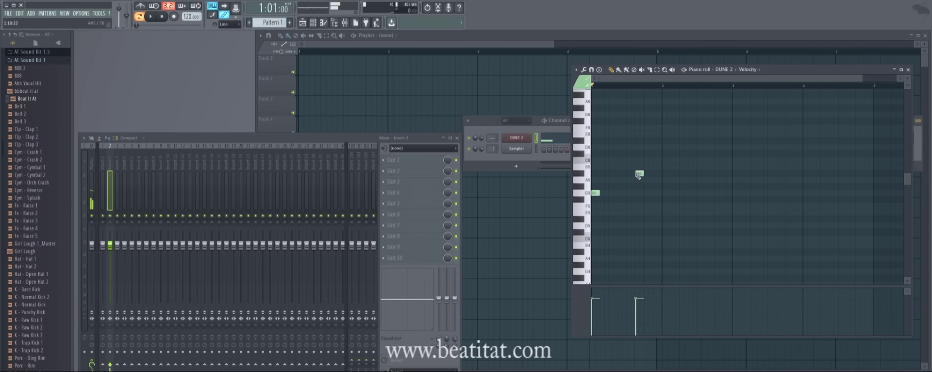
# - Move the opening note down to F5 and add G#5 and G5 notes in the second half of bar 1
pyautogui.hotkey('shift', 'Down')
pyautogui.hotkey('shift', 'Down')
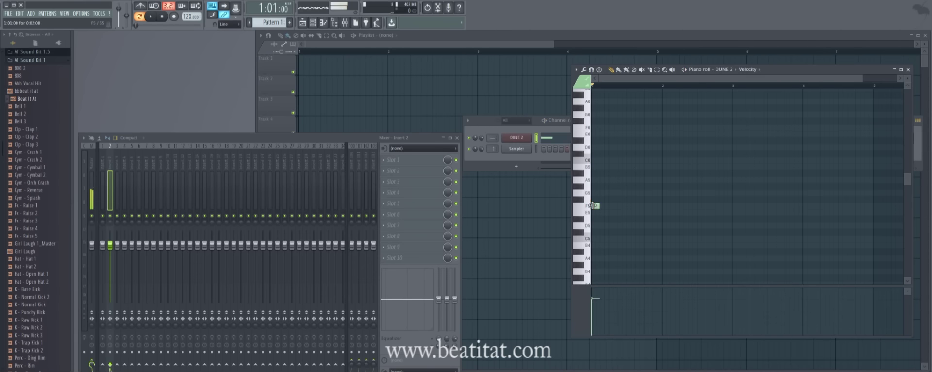
pyautogui.click(634, 188)
pyautogui.rightClick(633, 187)
pyautogui.click(630, 186)
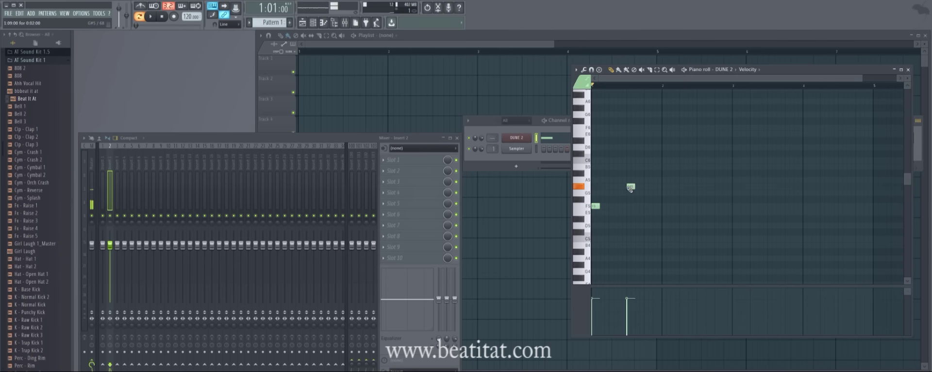
pyautogui.click(649, 193)
# - Repeat the three-note phrase in bar 2 as F5, G5 and A#5, and play the melody
pyautogui.hotkey('ctrl', 'a')
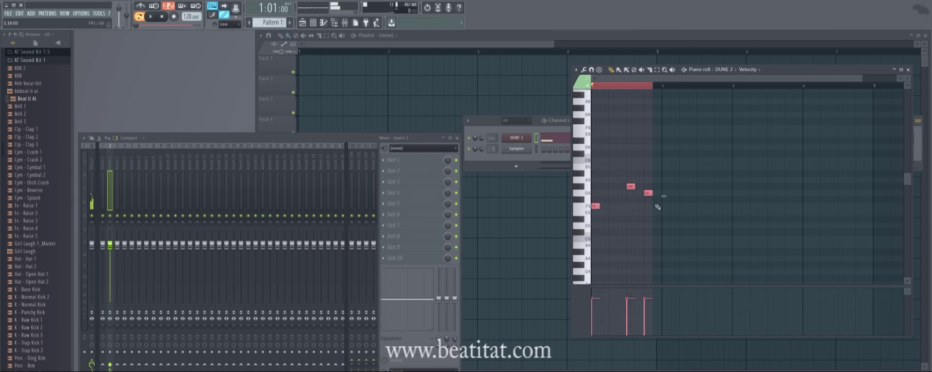
pyautogui.moveTo(593, 204)
pyautogui.keyDown('shift'); pyautogui.mouseDown()
pyautogui.moveTo(669, 204)
pyautogui.moveTo(719, 186)
pyautogui.moveTo(719, 173)
pyautogui.mouseUp(); pyautogui.keyUp('shift')
pyautogui.hotkey('ctrl', 'd')
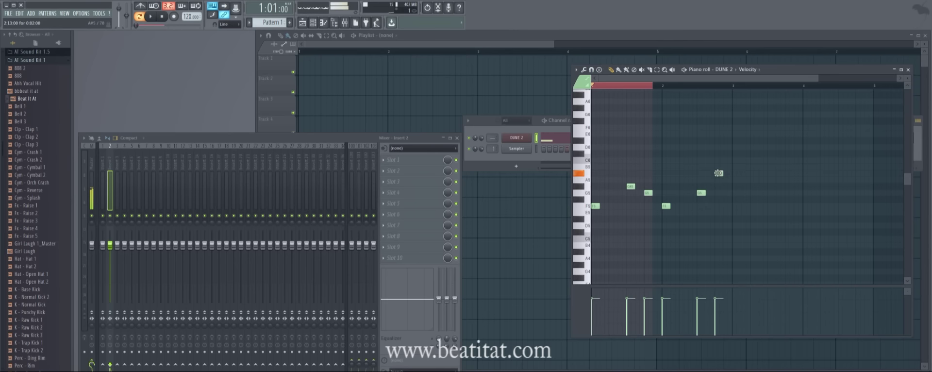
pyautogui.keyDown('ctrl'); pyautogui.click(596, 88); pyautogui.keyUp('ctrl')
pyautogui.press('space')
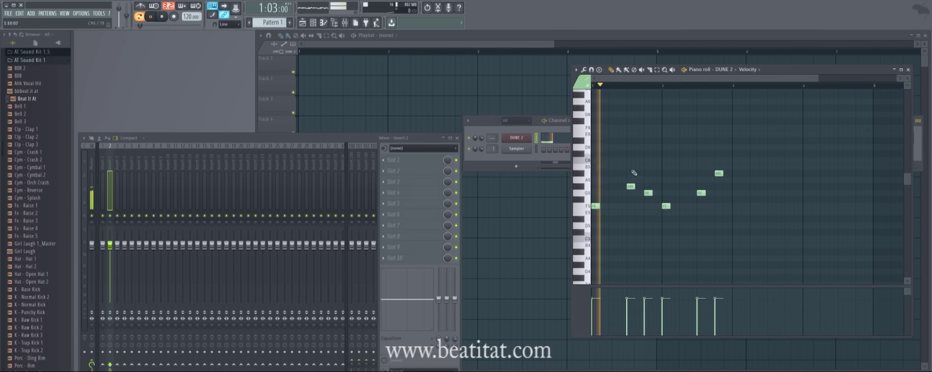
# - Duplicate the two-bar melody into bars 3 and 4 and close the piano roll
pyautogui.hotkey('ctrl', 'a')
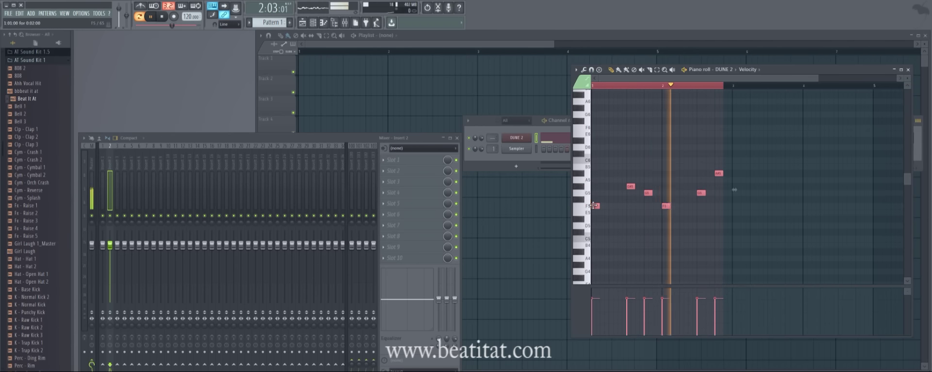
pyautogui.hotkey('ctrl', 'b')
pyautogui.press('F7')
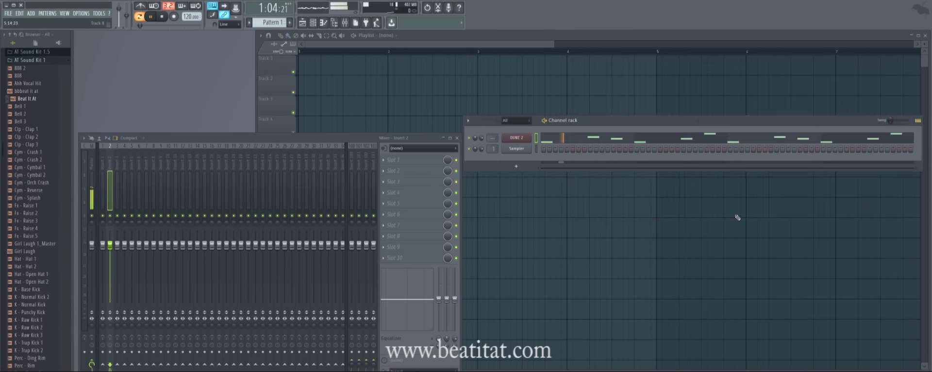
# - Switch DUNE 2 to patch 004: Blue Pigments KS and close the synth window
pyautogui.click(509, 142)
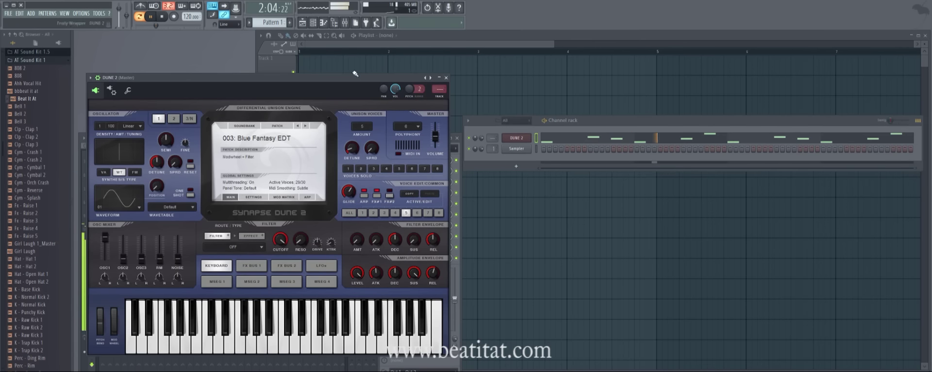
pyautogui.click(306, 126)
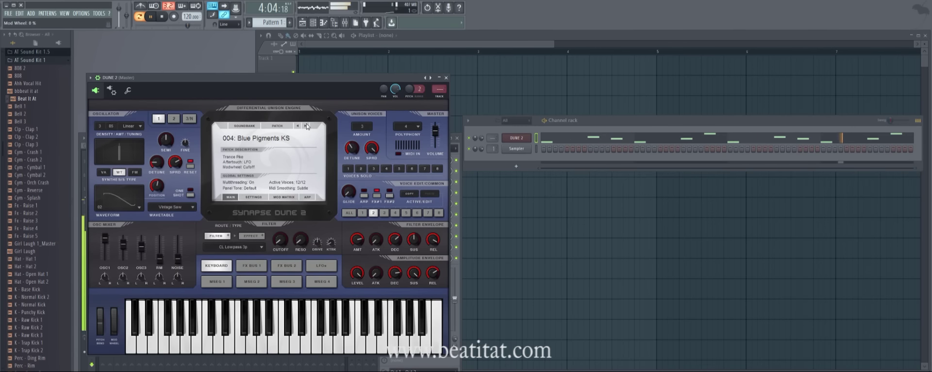
pyautogui.click(445, 78)
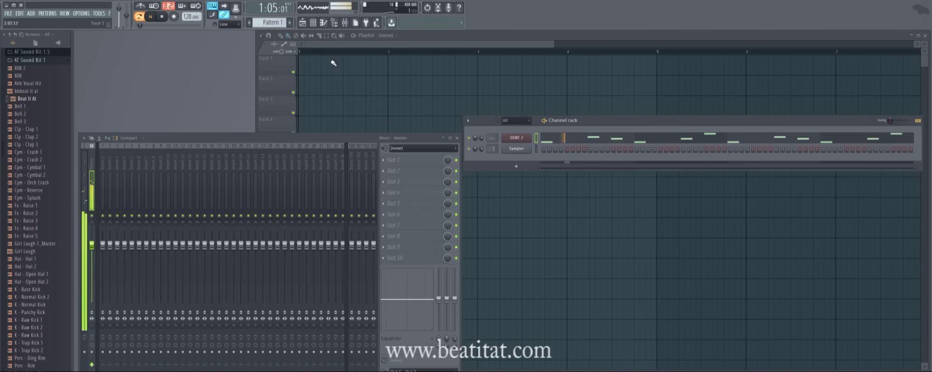
# - Place the melody pattern at the start of Track 1 and widen the playlist window up to the browser
pyautogui.click(325, 65)
pyautogui.moveTo(325, 65); pyautogui.dragTo(303, 65)
pyautogui.press('space')
pyautogui.scroll(-5, 416, 158)
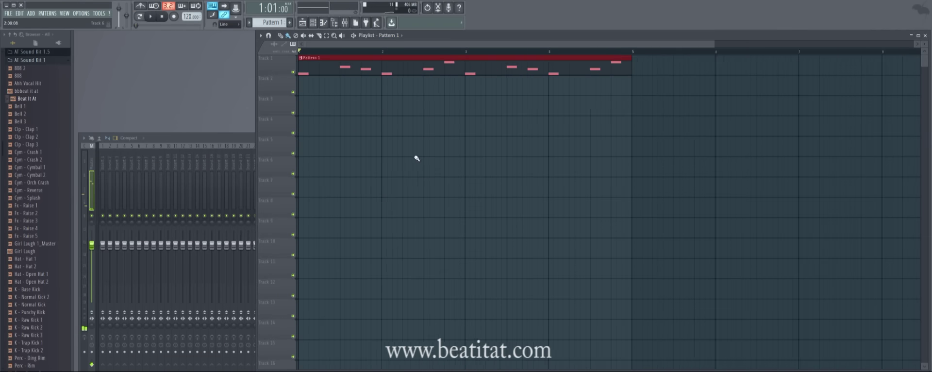
pyautogui.moveTo(256, 40); pyautogui.dragTo(73, 40)
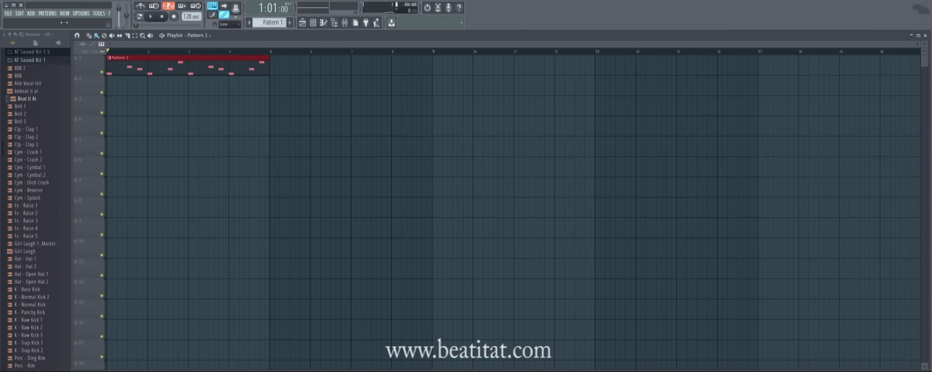
# - Rename the melody pattern to Lead
pyautogui.click(319, 23)
pyautogui.press('F2')
pyautogui.write('Lead')
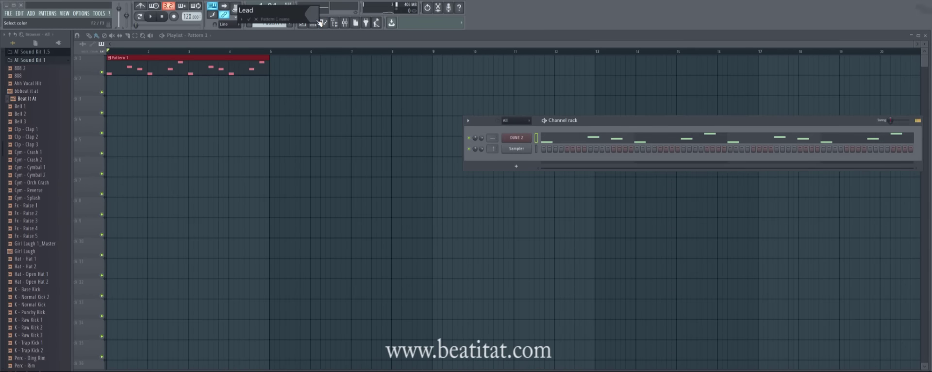
pyautogui.press('Return')
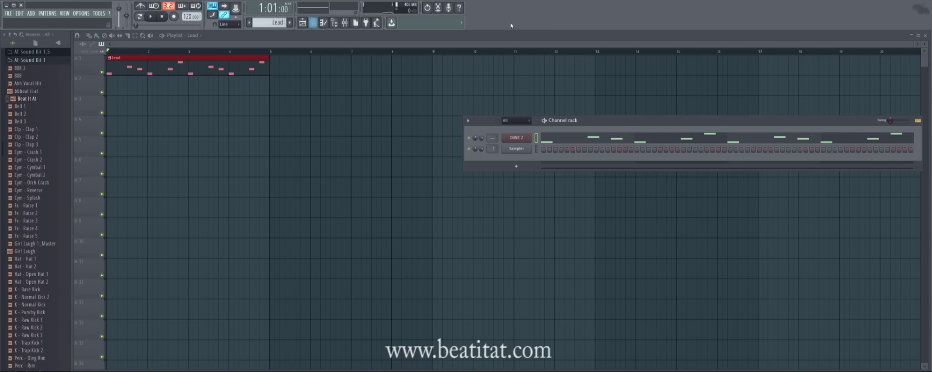
# - Create a new pattern and add the Cym - Orch Crash sample as a channel with a hit on its first step
pyautogui.press('F4')
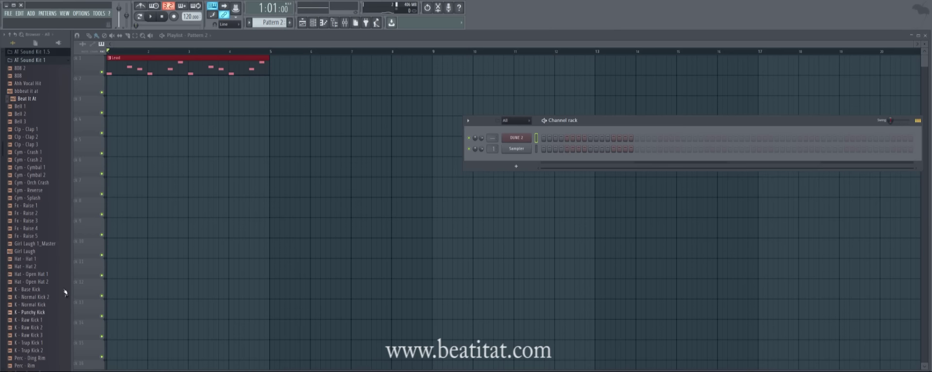
pyautogui.click(30, 306)
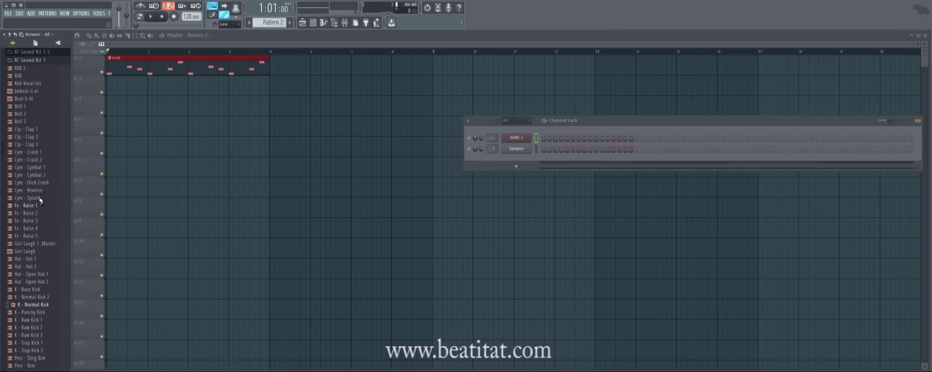
pyautogui.moveTo(39, 183); pyautogui.dragTo(539, 167)
# - Place the crash pattern at the start of Track 2 and rename it to Crash
pyautogui.click(273, 104)
pyautogui.moveTo(272, 105); pyautogui.dragTo(119, 85)
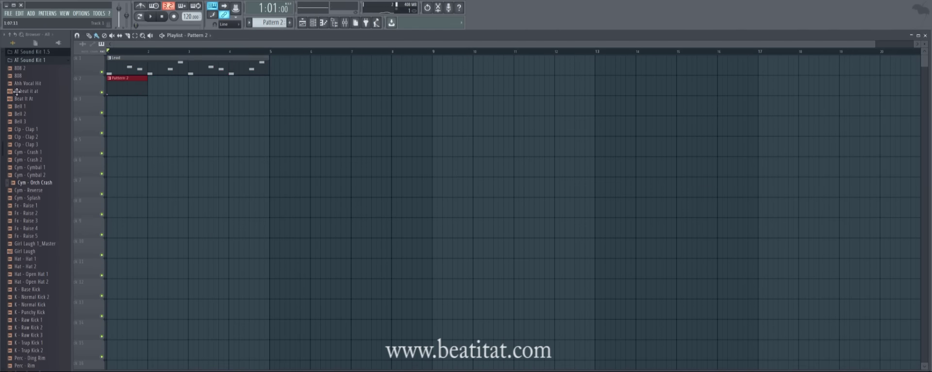
pyautogui.click(313, 24)
pyautogui.press('F2')
pyautogui.write('Crash')
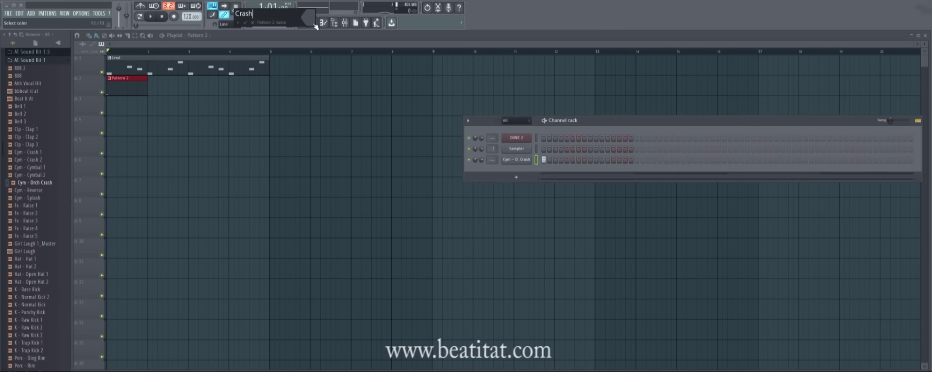
pyautogui.press('Return')
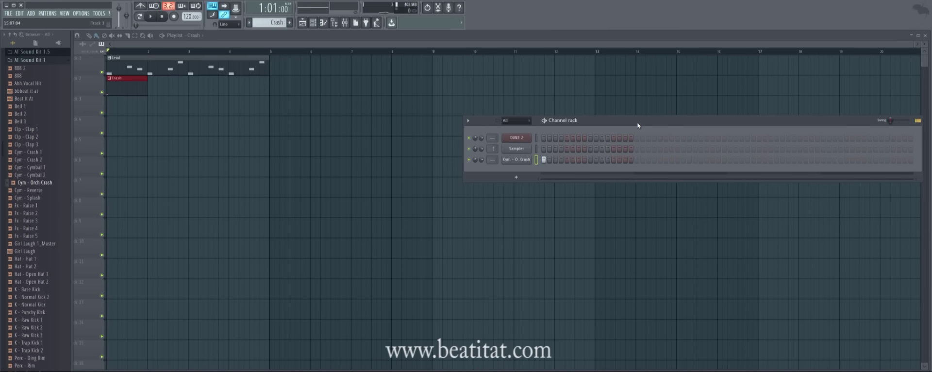
# - Create a new pattern and insert a Nexus instrument channel above DUNE 2
pyautogui.press('F4')
pyautogui.rightClick(516, 138)
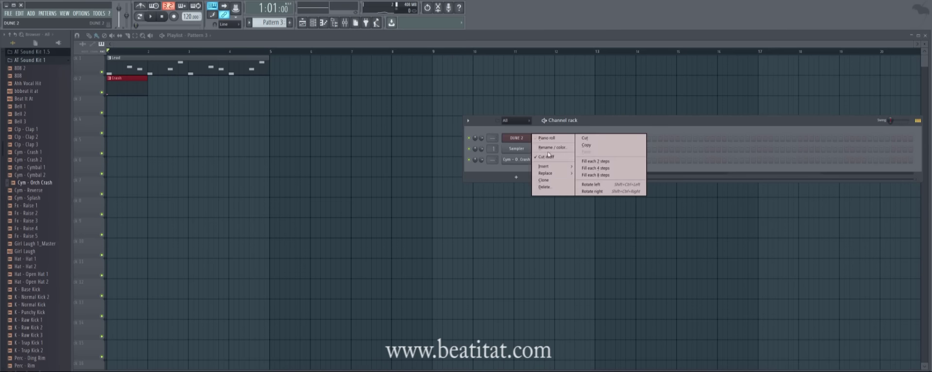
pyautogui.moveTo(565, 171)
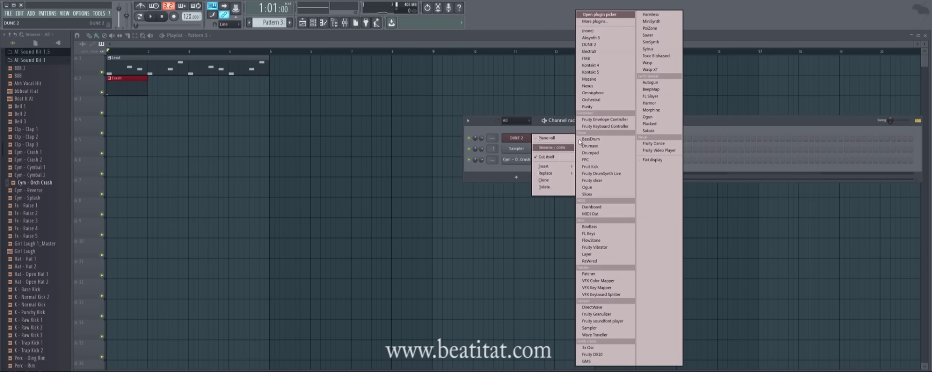
pyautogui.click(613, 86)
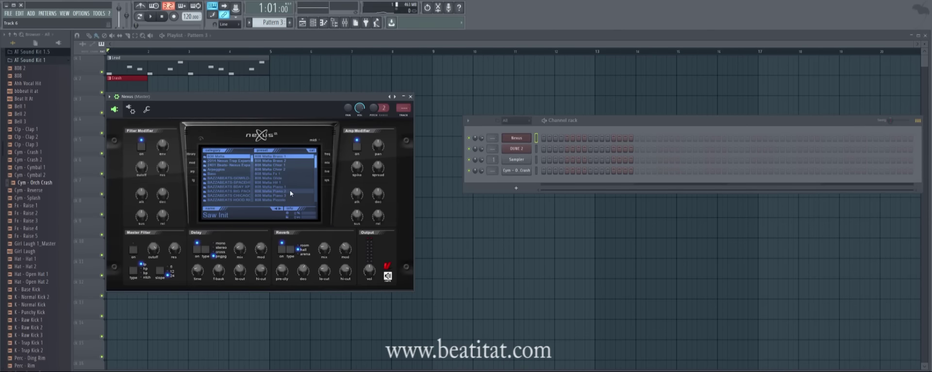
# - Load the Flute Solo preset in the Nexus instrument
pyautogui.scroll(-2, 290, 191)
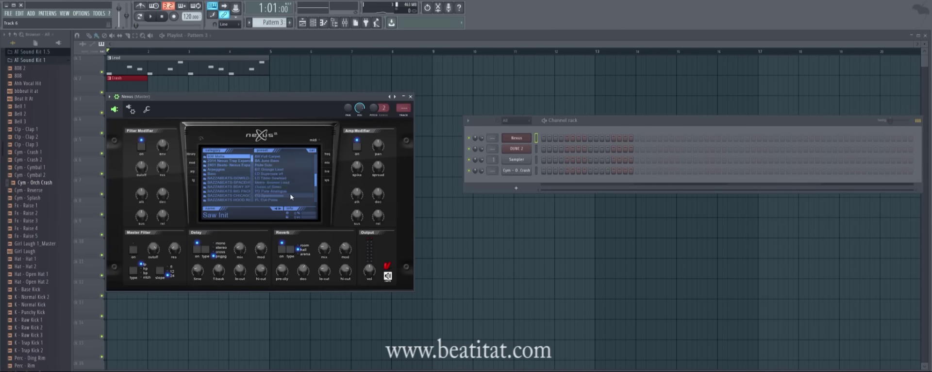
pyautogui.scroll(-3, 290, 193)
pyautogui.scroll(3, 287, 163)
pyautogui.scroll(2, 286, 162)
pyautogui.click(283, 165)
# - Start song playback and rename the Nexus channel to Flute
pyautogui.press('space')
pyautogui.rightClick(521, 139)
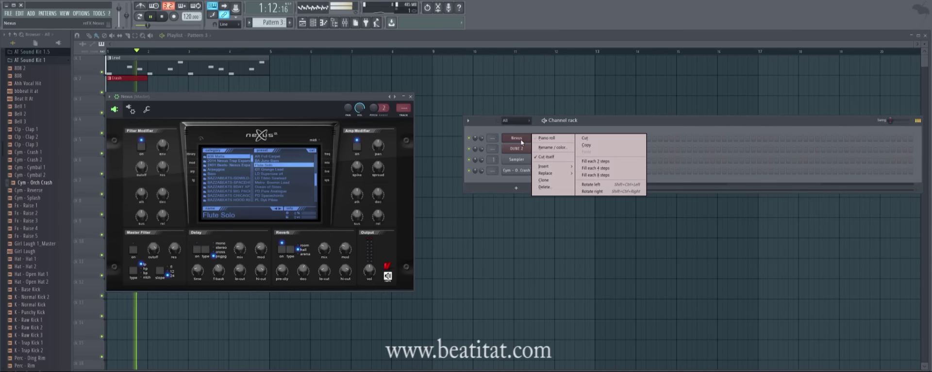
pyautogui.press('F2')
pyautogui.write('Flute')
pyautogui.press('Return')
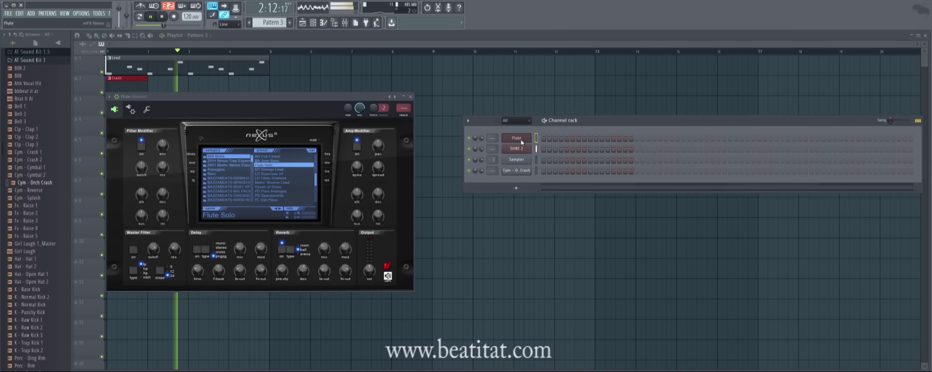
# - Enter a first note in the Flute channel's piano roll and place the pattern at the start of Track 3
pyautogui.rightClick(521, 141)
pyautogui.click(547, 138)
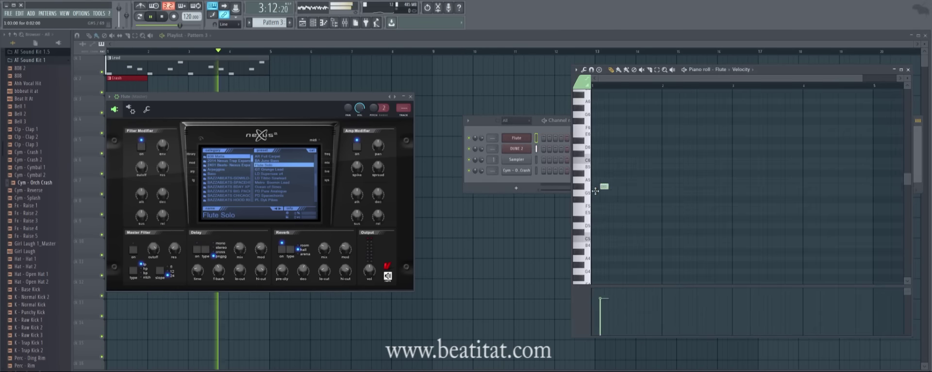
pyautogui.press('F12')
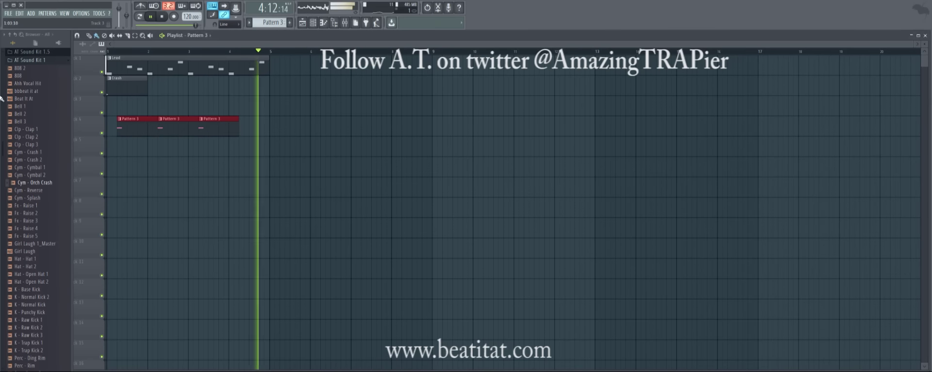
pyautogui.moveTo(112, 125); pyautogui.dragTo(109, 105)
pyautogui.press('space')
pyautogui.press('space')
# - In the Flute piano roll, lengthen the first note to 12 steps and add a four-step note one semitone higher to fill bar 1
pyautogui.click(314, 22)
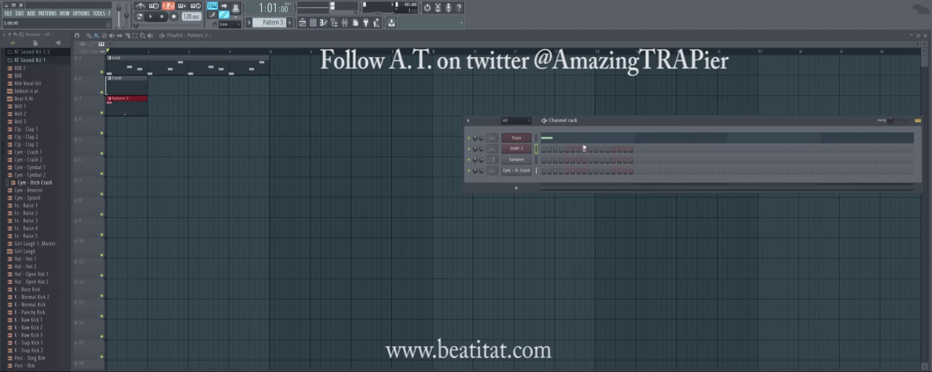
pyautogui.click(591, 143)
pyautogui.press('space')
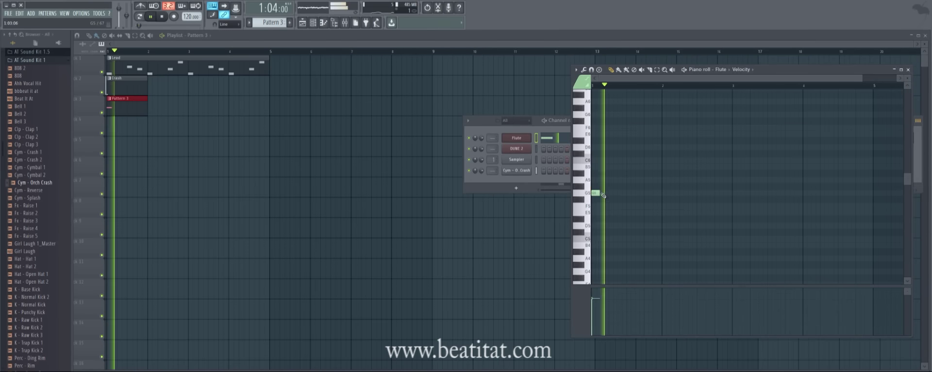
pyautogui.moveTo(602, 192); pyautogui.dragTo(644, 194)
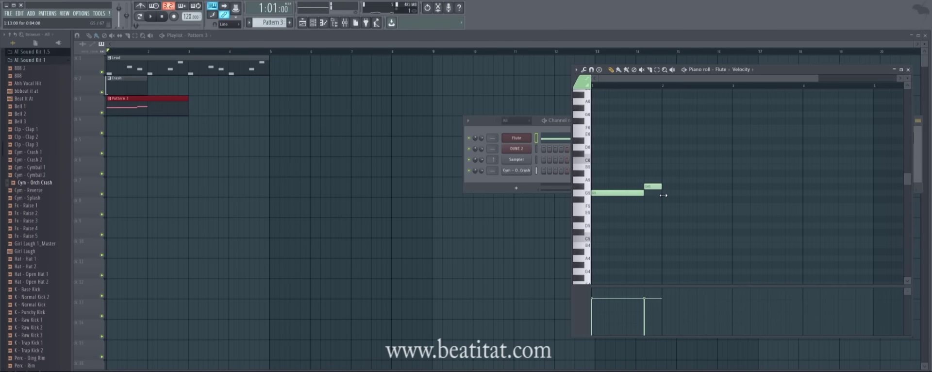
pyautogui.press('space')
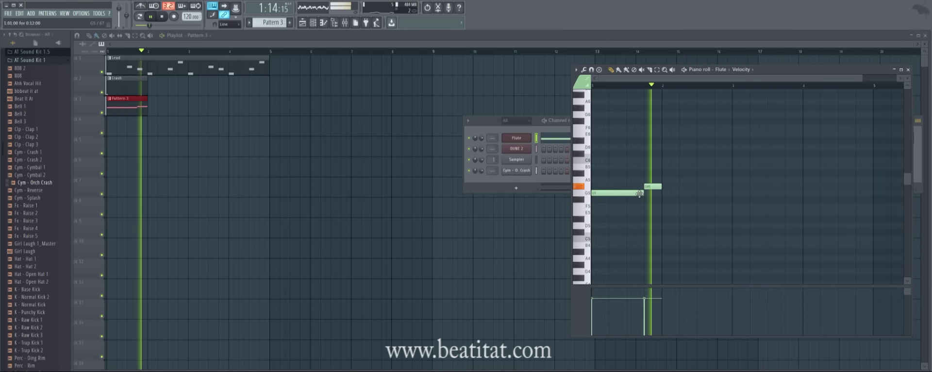
# - Fill bar 2 of the flute melody with a 12-step D note and a four-step note one semitone above it
pyautogui.press('space')
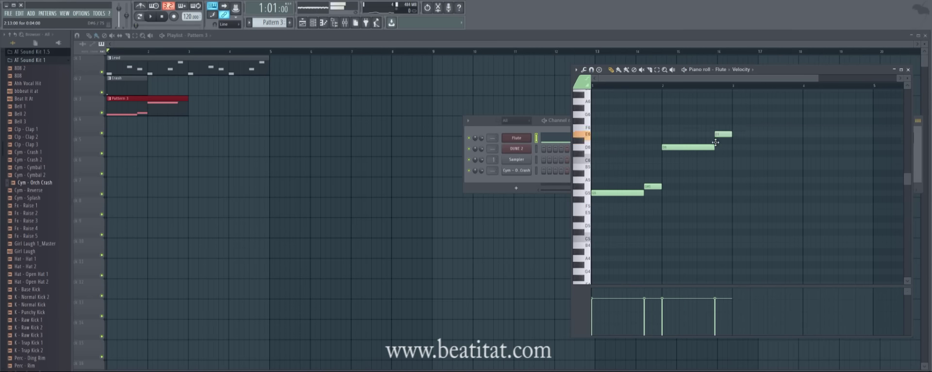
pyautogui.press('space')
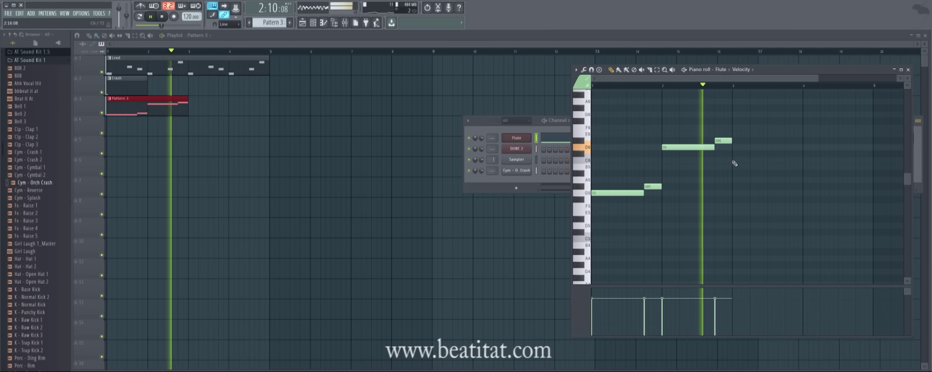
pyautogui.press('space')
# - Fill bars 3 and 4 of the flute melody with a 12-step and a four-step note each, starting bar 3 on the melody's opening pitch
pyautogui.click(734, 160)
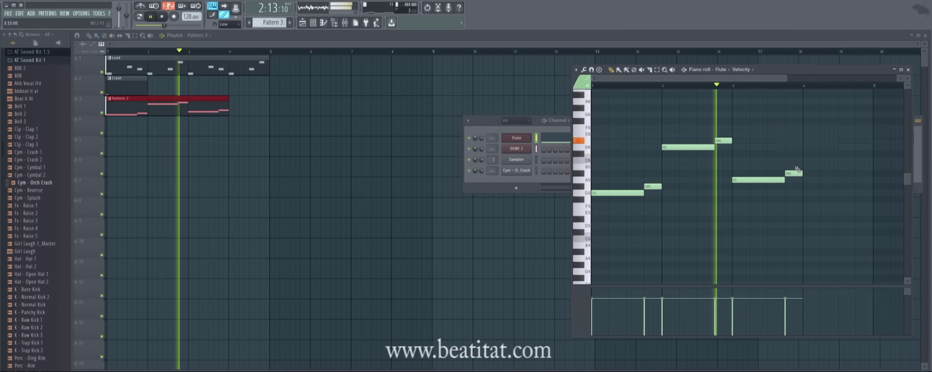
pyautogui.press('space')
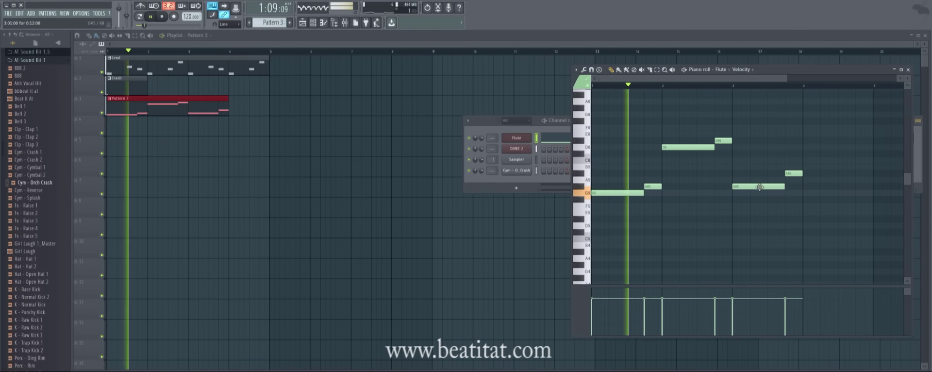
pyautogui.moveTo(759, 187); pyautogui.dragTo(761, 195)
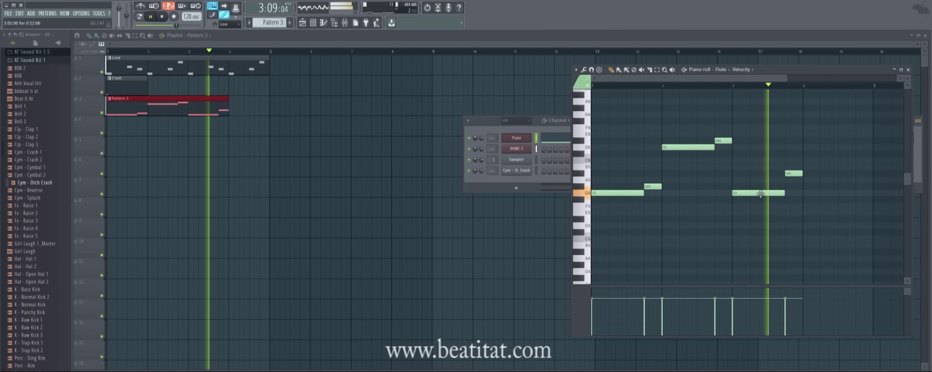
pyautogui.press('space')
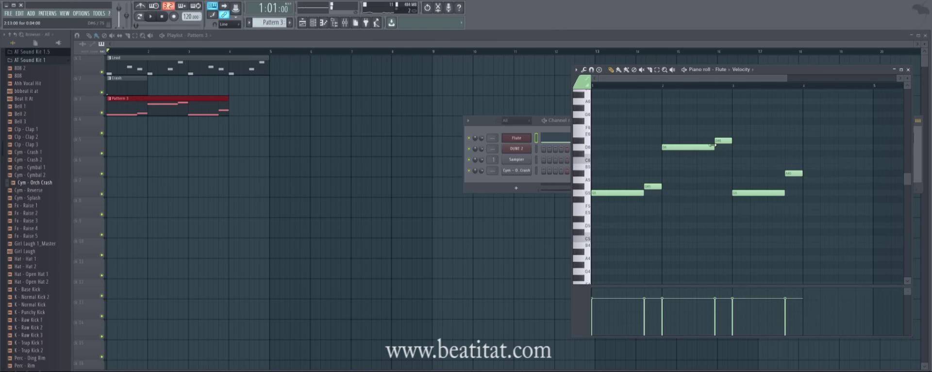
pyautogui.moveTo(870, 144); pyautogui.dragTo(806, 137)
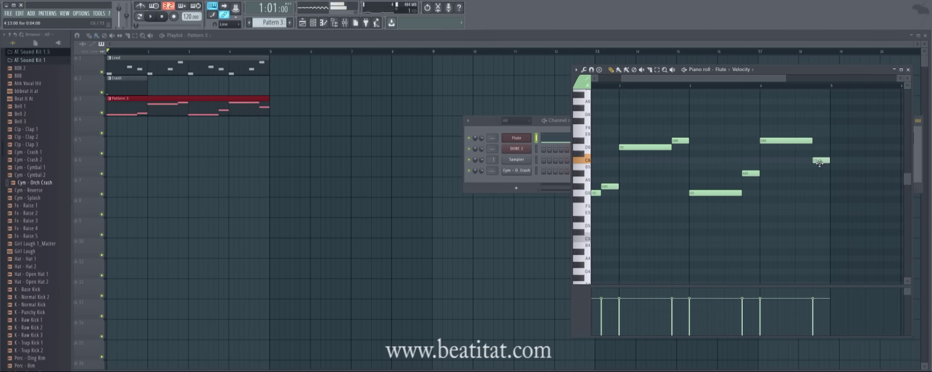
pyautogui.scroll(-3, 804, 161)
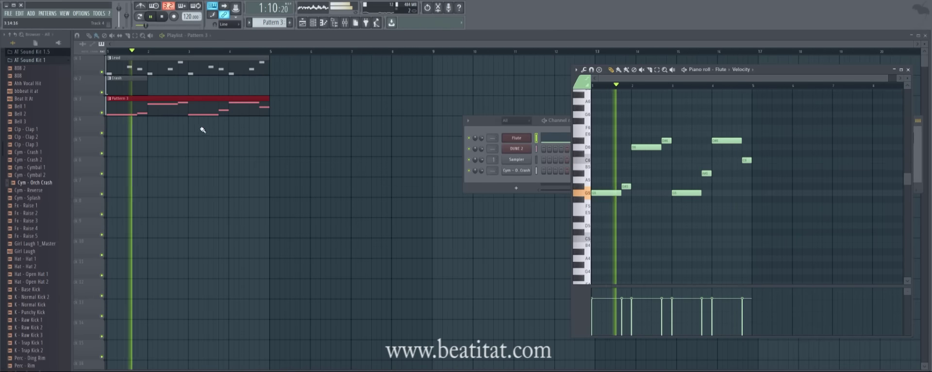
# - Rename the flute melody pattern to Flute and create a new empty pattern
pyautogui.press('F2')
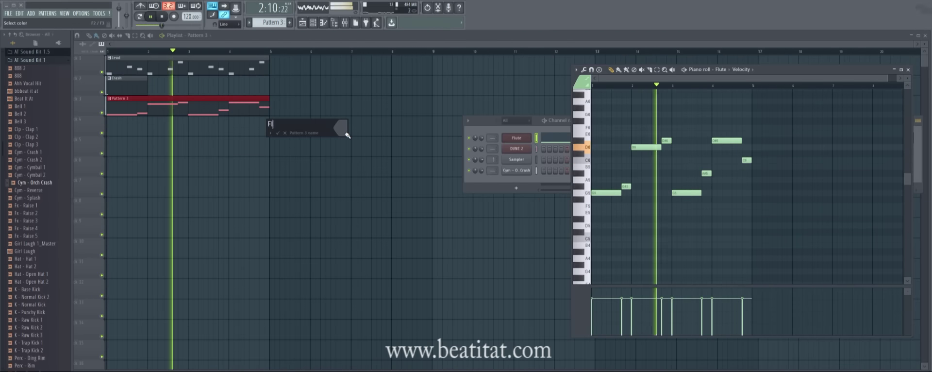
pyautogui.write('Flute')
pyautogui.press('Return')
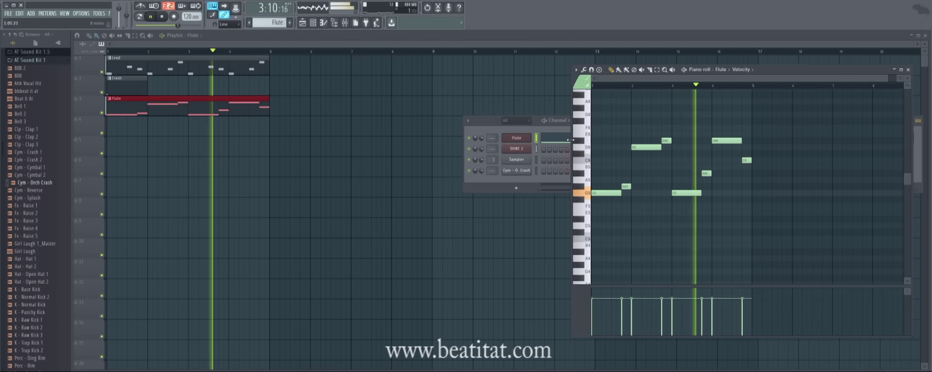
pyautogui.click(558, 122)
pyautogui.press('F4')
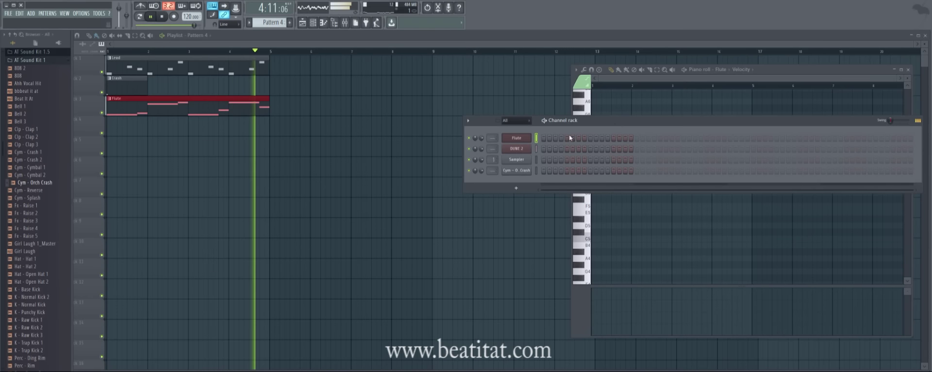
# - Route DUNE 2 to mixer track 2 and Flute to track 3, and lower both faders, with the flute at about 69%
pyautogui.click(345, 22)
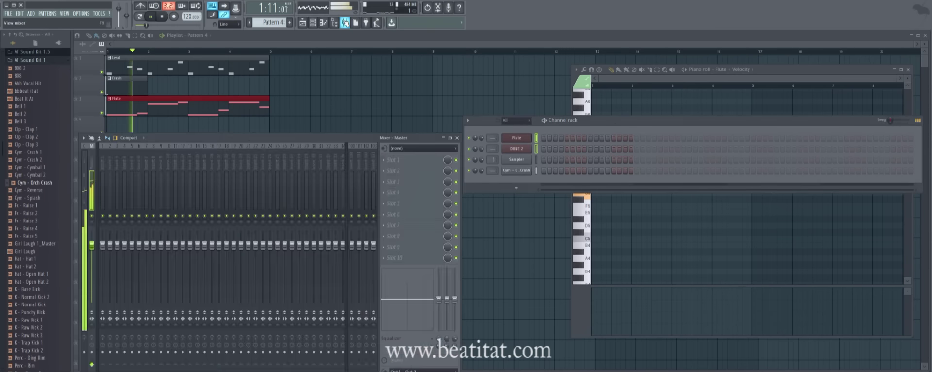
pyautogui.click(345, 22)
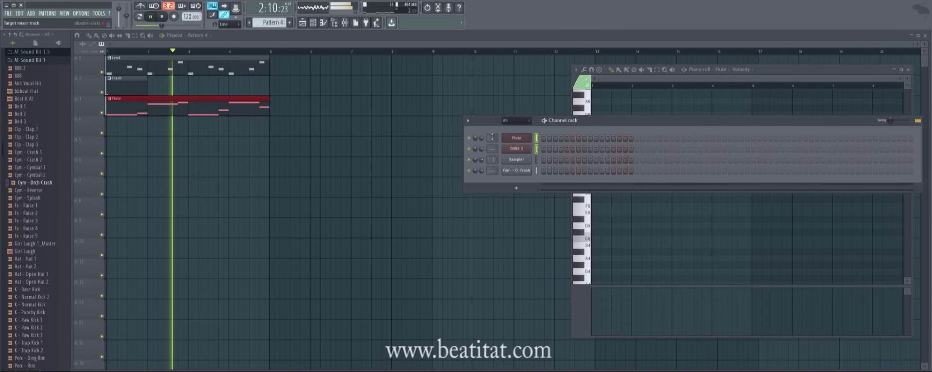
pyautogui.moveTo(492, 140); pyautogui.dragTo(492, 140)
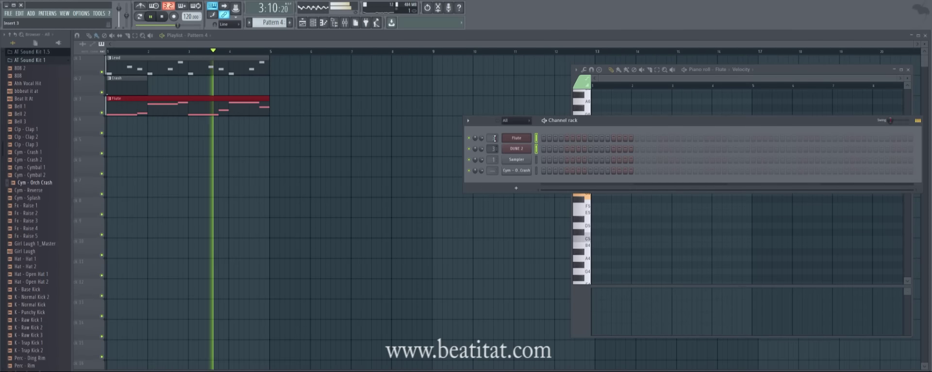
pyautogui.click(351, 25)
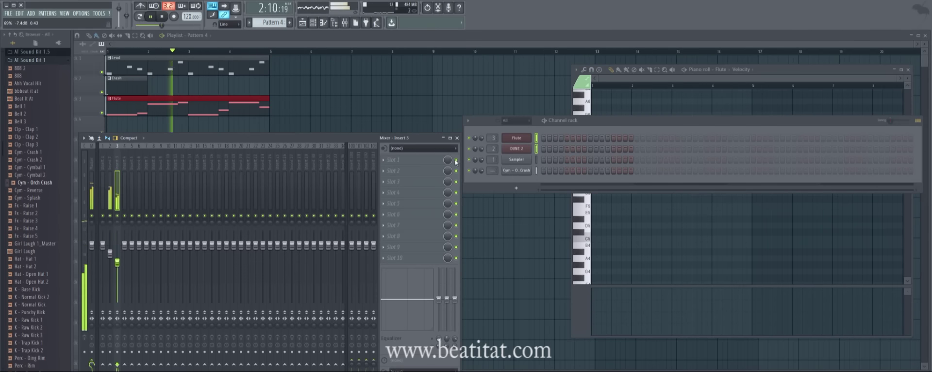
pyautogui.click(457, 137)
# - Insert an Omnisphere instrument channel above the Flute channel
pyautogui.rightClick(517, 138)
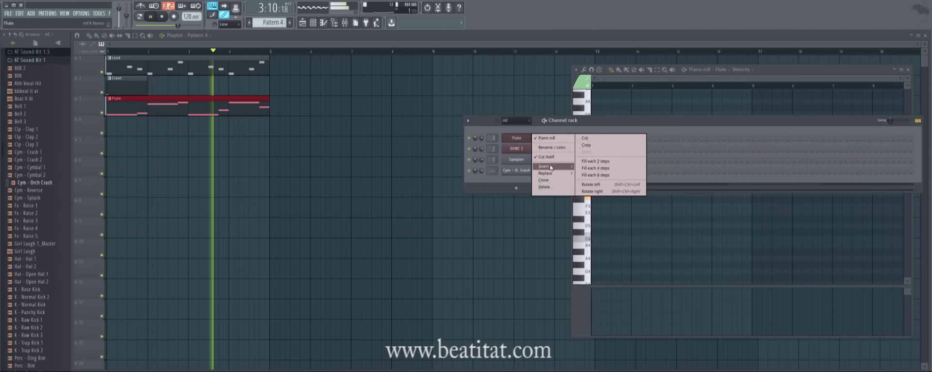
pyautogui.moveTo(553, 166)
pyautogui.click(593, 93)
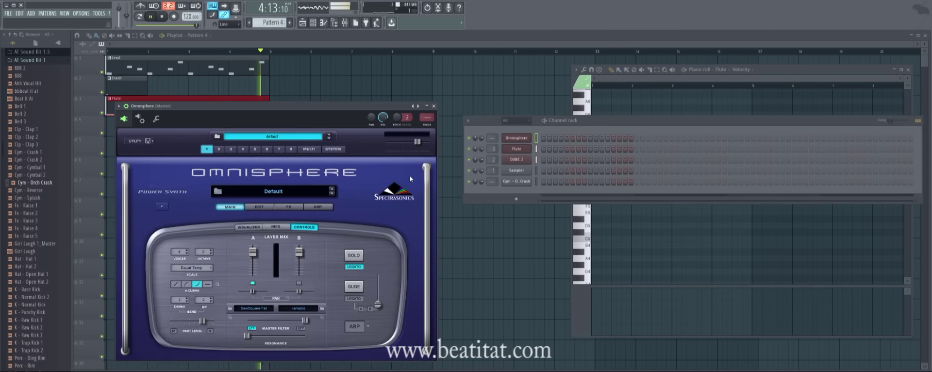
# - Search Omnisphere's patches for "perk", load Perk-o-lator Synk and close the instrument window
pyautogui.click(287, 188)
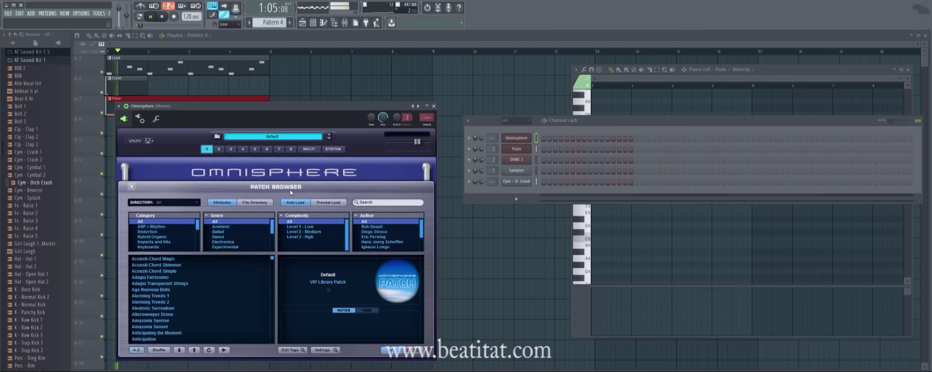
pyautogui.click(393, 202)
pyautogui.write('perk')
pyautogui.press('Return')
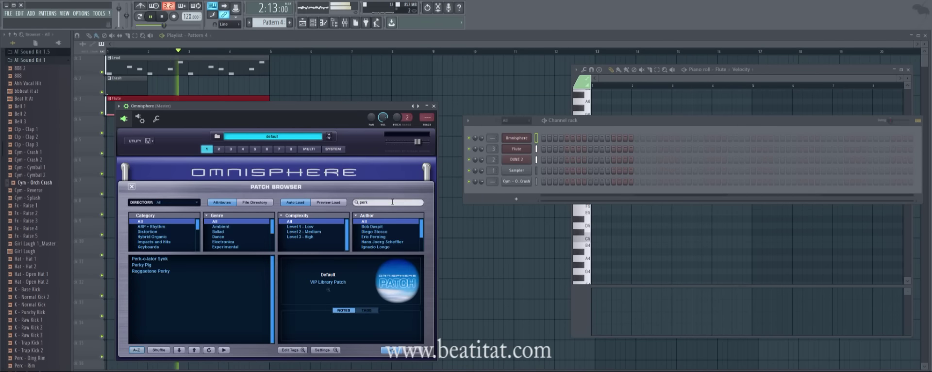
pyautogui.click(173, 258)
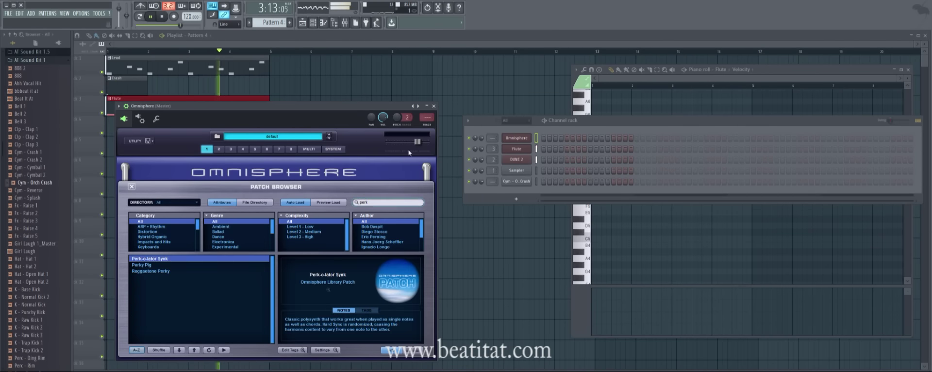
pyautogui.click(434, 106)
# - Rename both the Omnisphere channel and the new empty pattern to Perk
pyautogui.middleClick(526, 138)
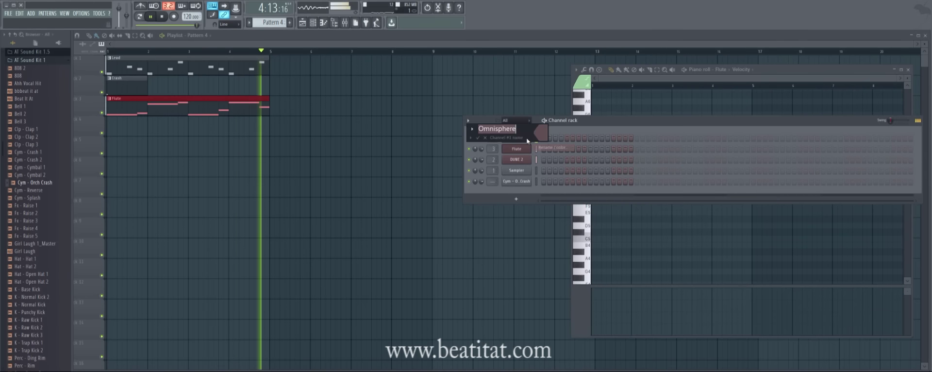
pyautogui.write('Perk')
pyautogui.press('Return')
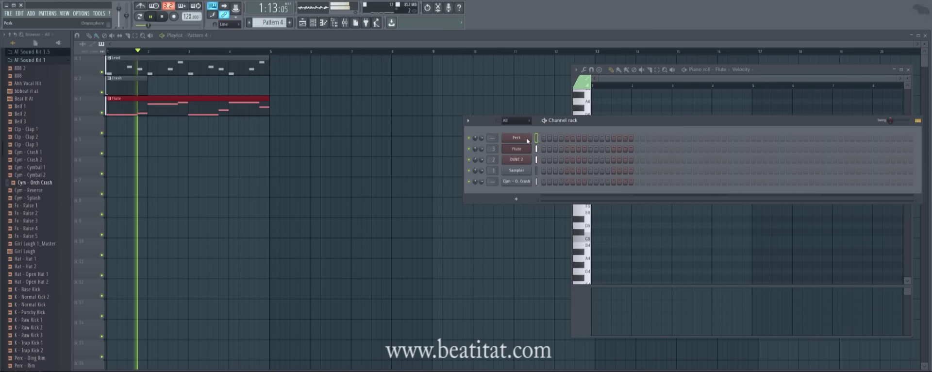
pyautogui.press('F2')
pyautogui.write('Perk')
pyautogui.press('Return')
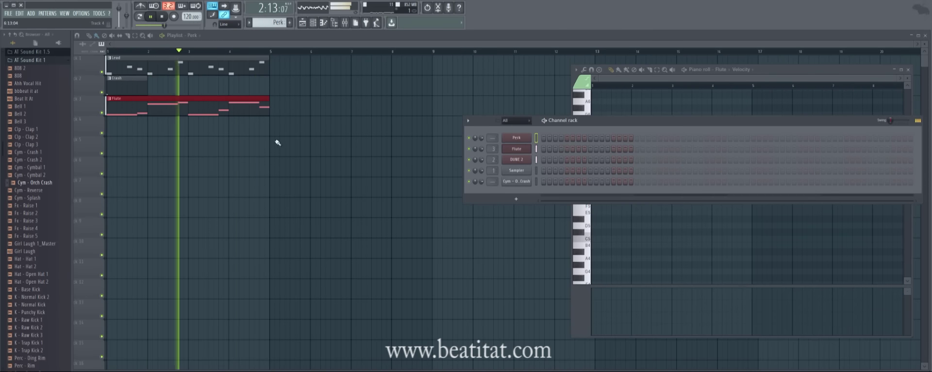
# - Place the Perk pattern on playlist track 4 at bar 1 and open the Perk channel's piano roll
pyautogui.click(128, 131)
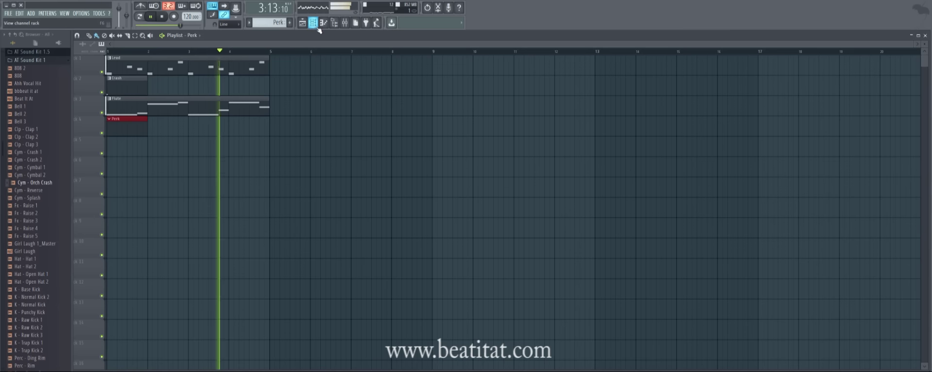
pyautogui.press('F6')
pyautogui.rightClick(513, 140)
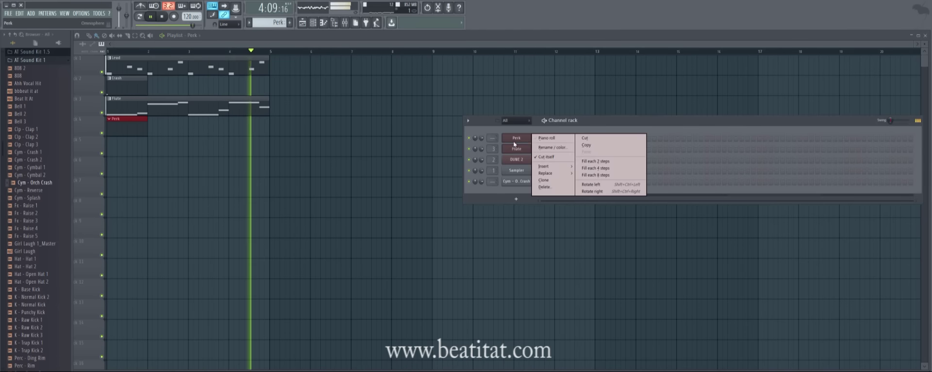
pyautogui.click(551, 139)
# - Draw four consecutive rising notes from A5 across the Perk pattern's first bar and audition them
pyautogui.click(593, 180)
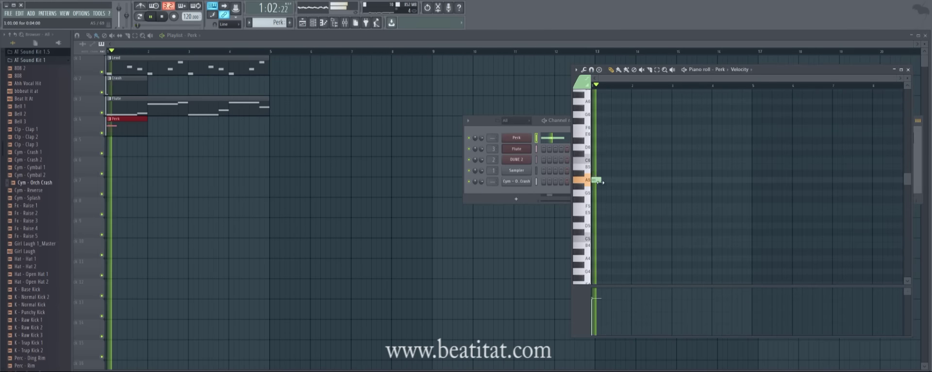
pyautogui.click(606, 154)
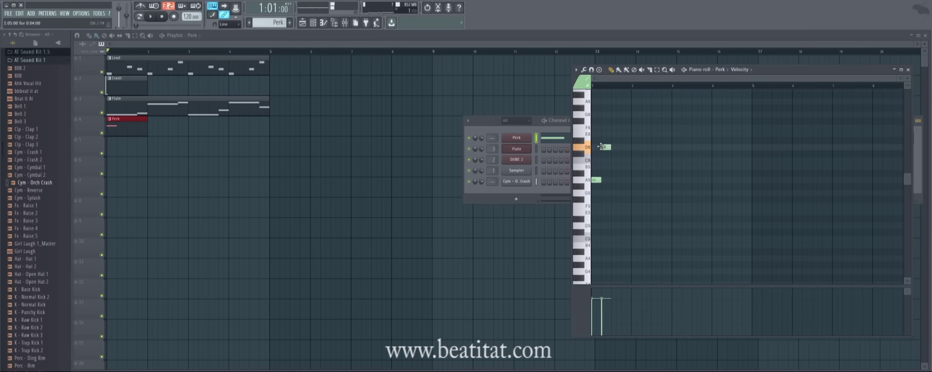
pyautogui.click(614, 140)
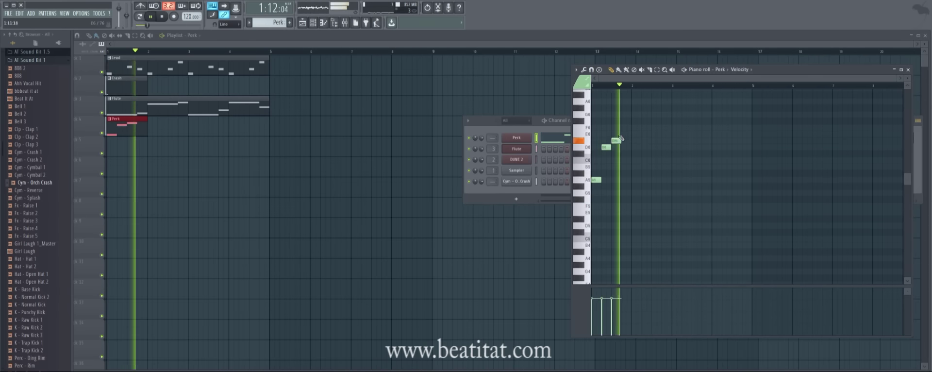
pyautogui.click(620, 128)
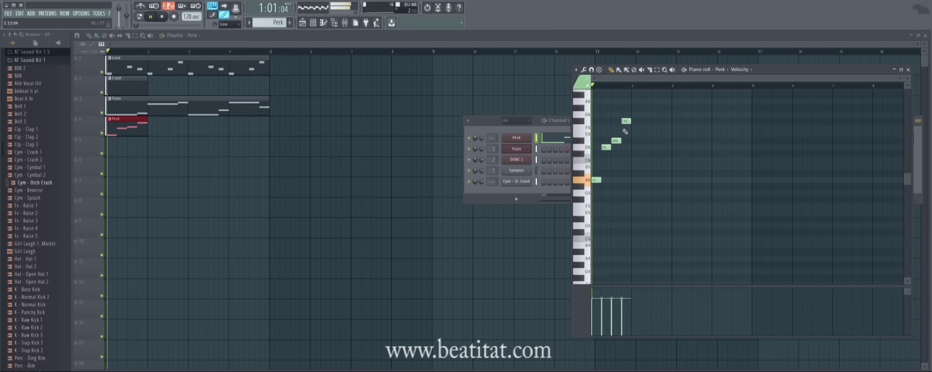
pyautogui.press('space')
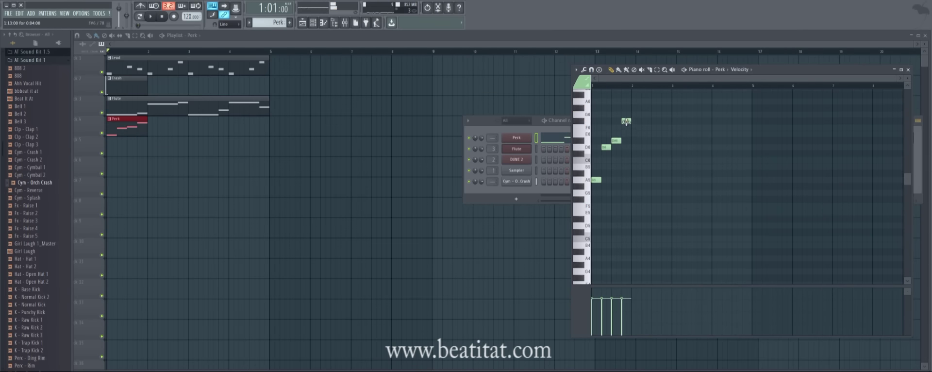
pyautogui.press('space')
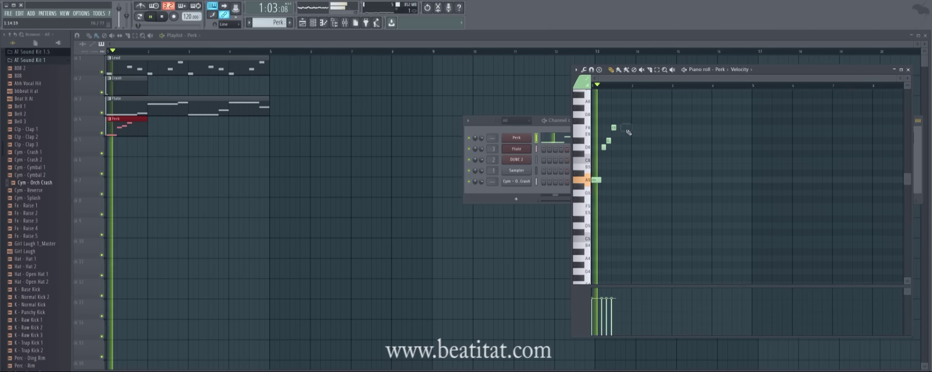
# - Tighten the rising notes after A5 into a quick run and add two short lower notes at the start and middle of bar 2
pyautogui.moveTo(625, 128); pyautogui.dragTo(615, 134)
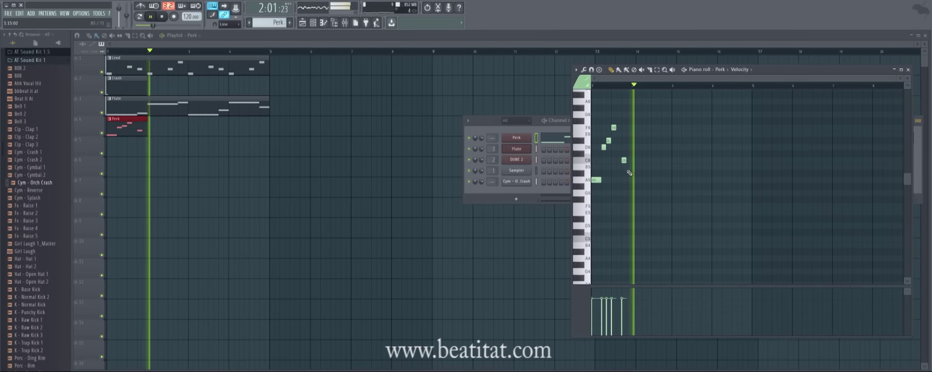
pyautogui.press('space')
pyautogui.moveTo(630, 161); pyautogui.dragTo(634, 161)
pyautogui.press('space')
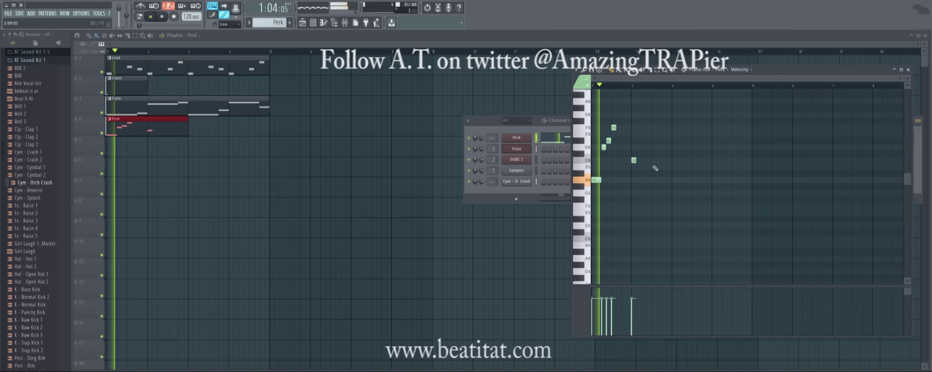
pyautogui.click(653, 173)
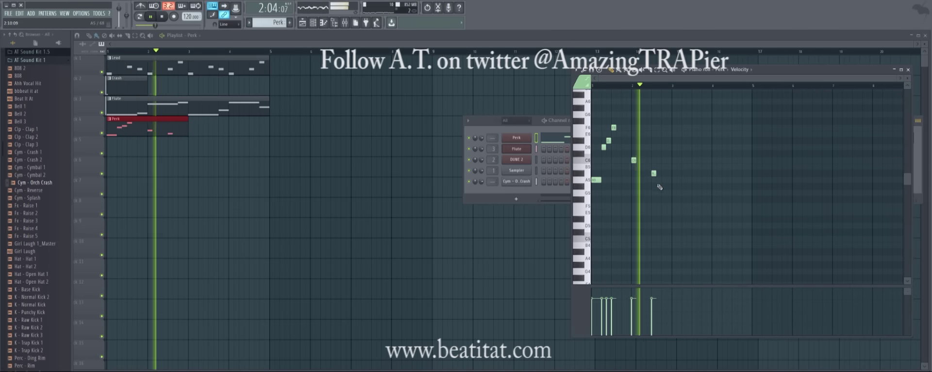
# - Duplicate the whole two-bar Perk phrase into bars 3 and 4 and close the piano roll
pyautogui.hotkey('ctrl', 'a')
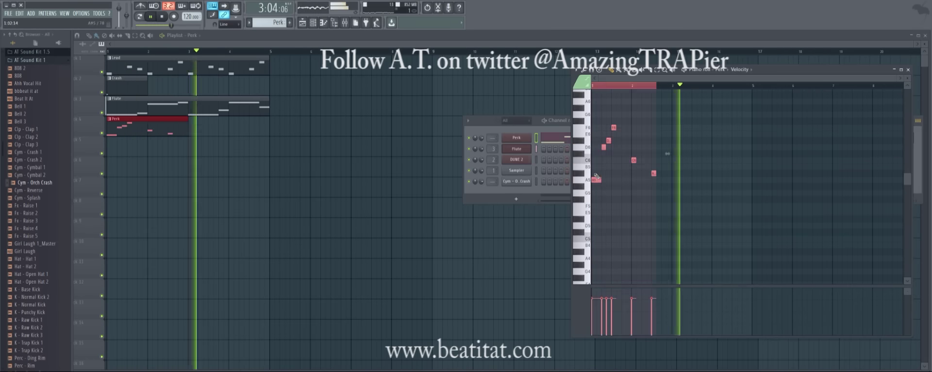
pyautogui.hotkey('ctrl', 'b')
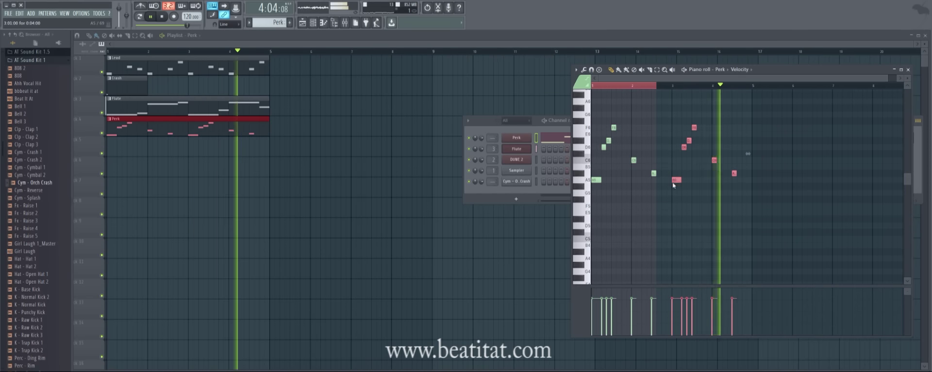
pyautogui.press('F7')
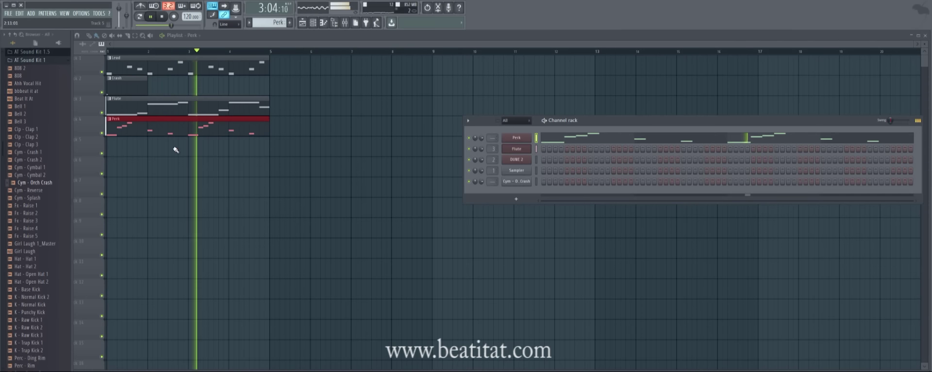
# - Duplicate all Lead, Crash, Flute and Perk clips to start at bar 5, and play the arrangement from bar 1
pyautogui.press('F6')
pyautogui.hotkey('ctrl', 'a')
pyautogui.hotkey('ctrl', 'b')
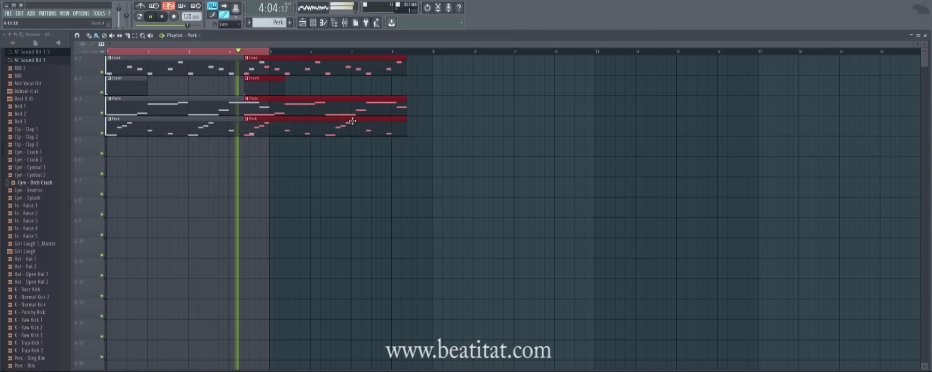
pyautogui.press('space')
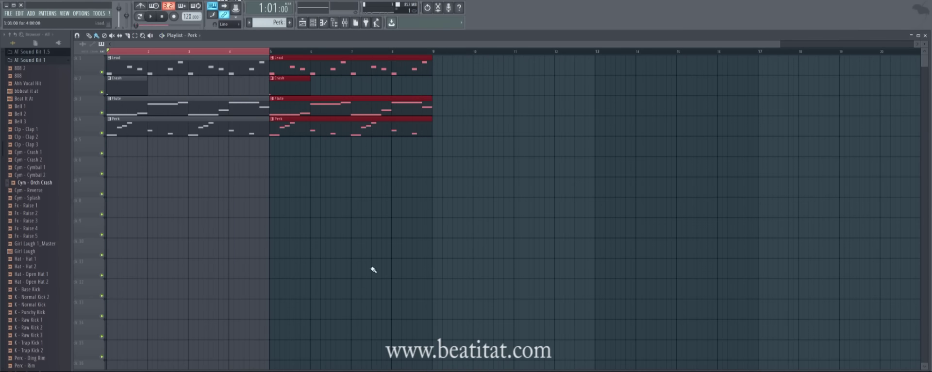
pyautogui.click(111, 53)
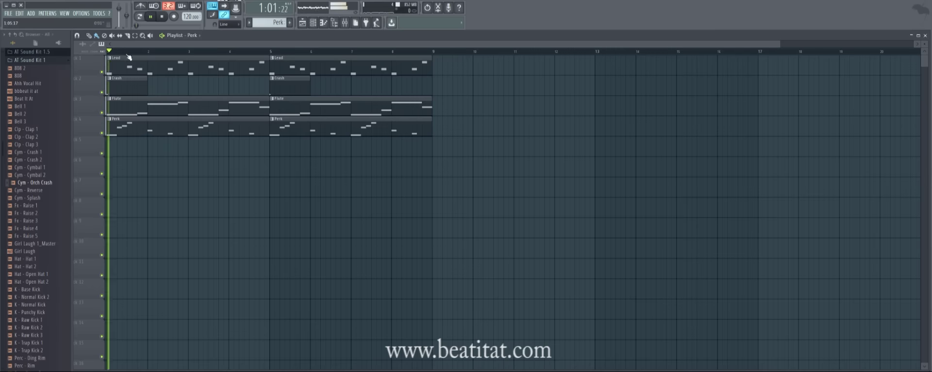
# - Open the mixer, move it clear of the playlist clips and load Gross Beat in the Master track's first effect slot
pyautogui.scroll(-2, 129, 58)
pyautogui.click(345, 23)
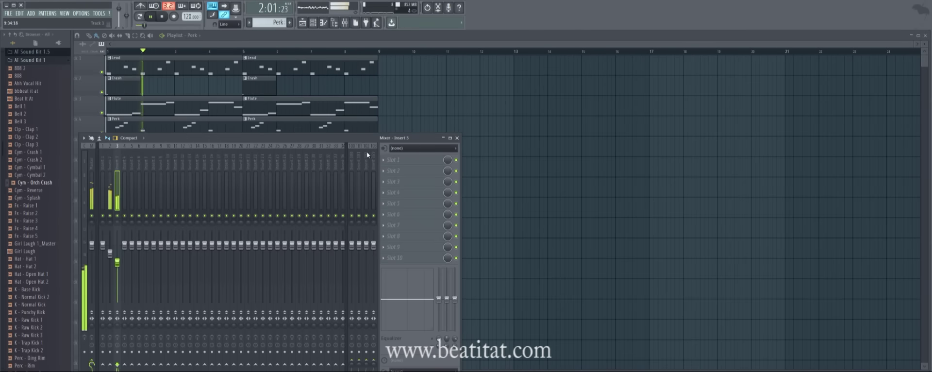
pyautogui.moveTo(368, 141); pyautogui.dragTo(780, 73)
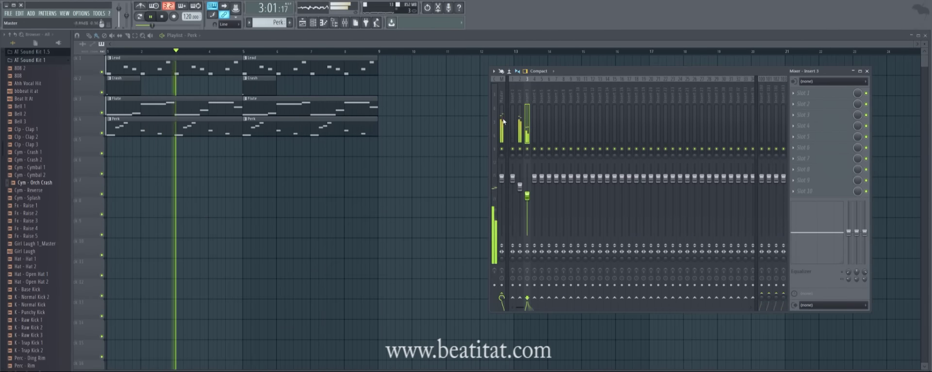
pyautogui.click(814, 94)
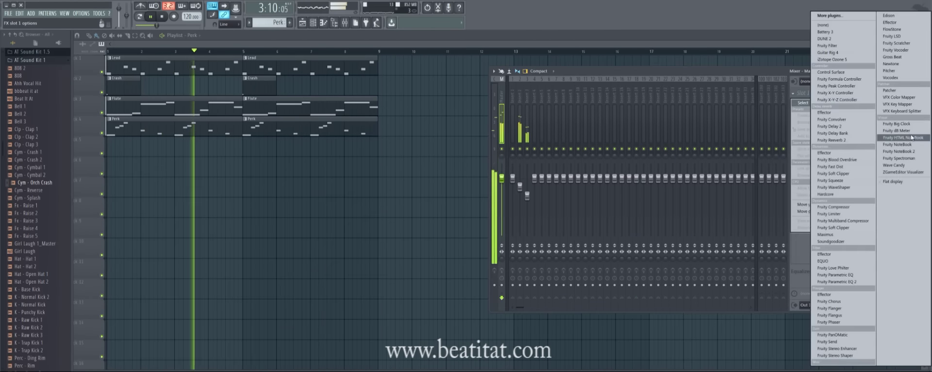
pyautogui.click(893, 57)
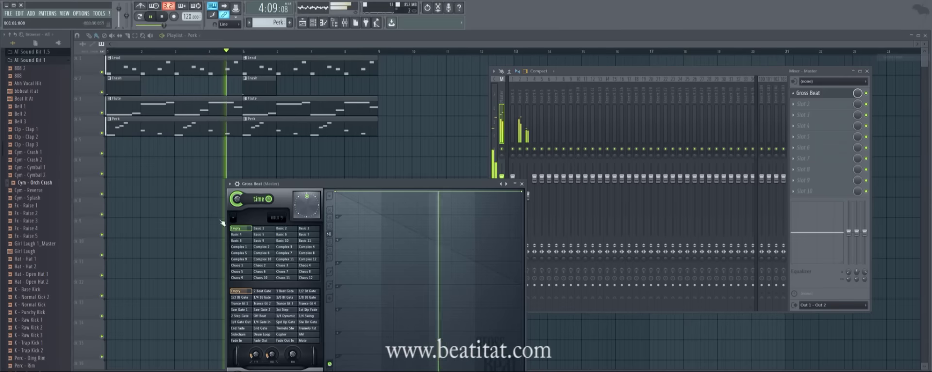
# - Load Gross Beat's Momentary preset, select the 1/2 Speed time slot and close the plugin window
pyautogui.click(230, 184)
pyautogui.moveTo(267, 205)
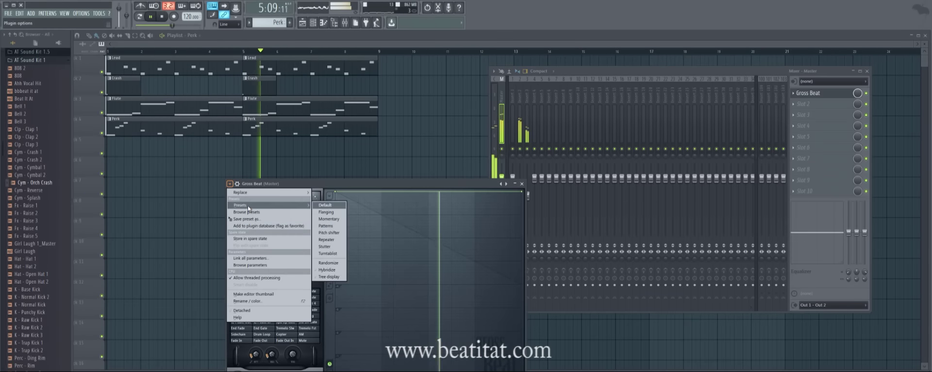
pyautogui.click(335, 220)
pyautogui.click(293, 273)
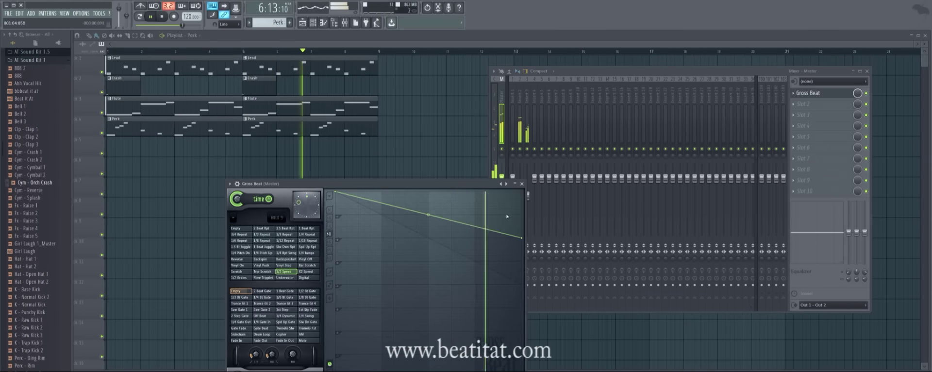
pyautogui.click(522, 183)
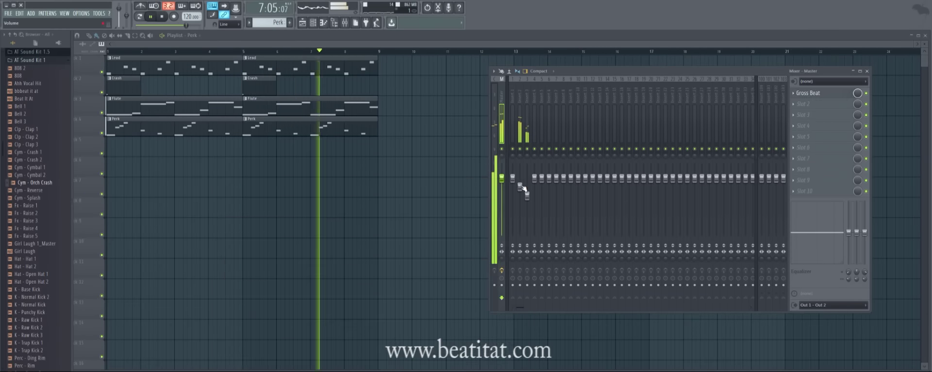
# - Create an automation clip for Gross Beat's mix level and lower its end point so it fades out across bar 8
pyautogui.rightClick(858, 93)
pyautogui.click(890, 141)
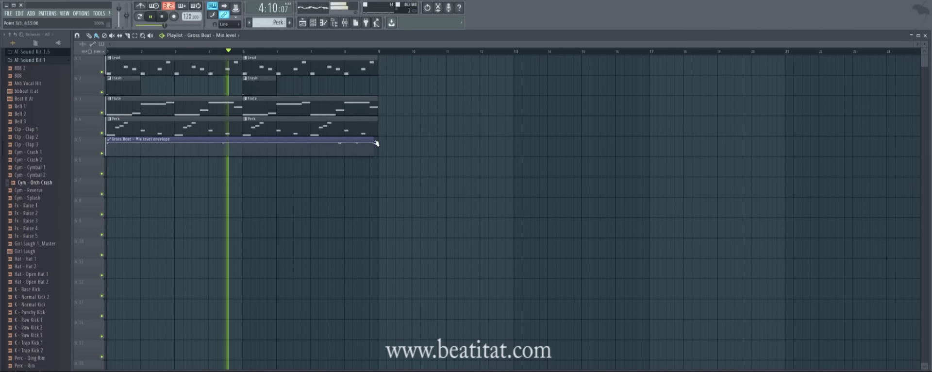
pyautogui.moveTo(381, 145); pyautogui.dragTo(381, 160)
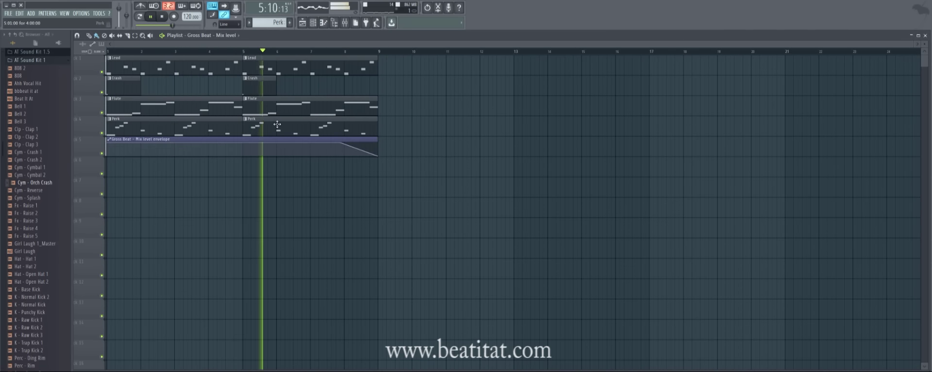
# - Duplicate the Lead, Crash, Flute and Perk clips from bars 5–8 to bars 9–12 and deselect them
pyautogui.moveTo(246, 56); pyautogui.dragTo(320, 133)
pyautogui.moveTo(322, 126); pyautogui.dragTo(322, 127)
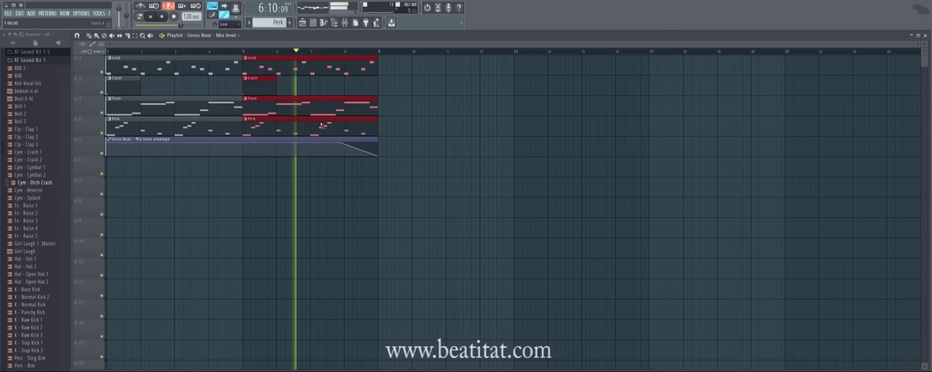
pyautogui.hotkey('ctrl', 'b')
pyautogui.moveTo(425, 112); pyautogui.dragTo(421, 113)
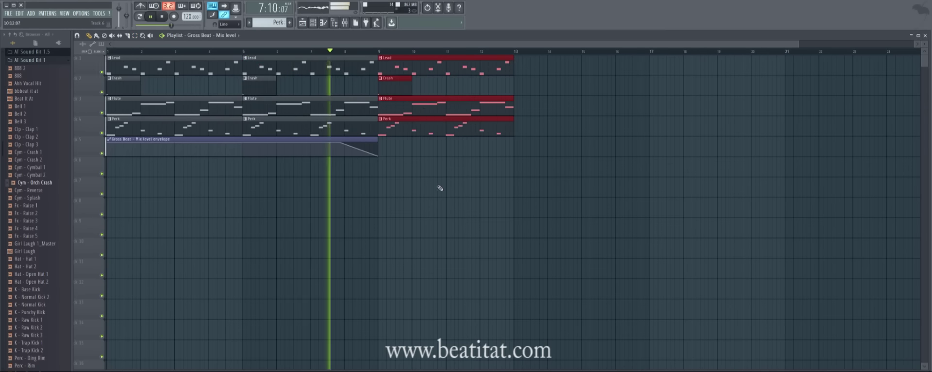
pyautogui.keyDown('ctrl'); pyautogui.click(439, 189); pyautogui.keyUp('ctrl')
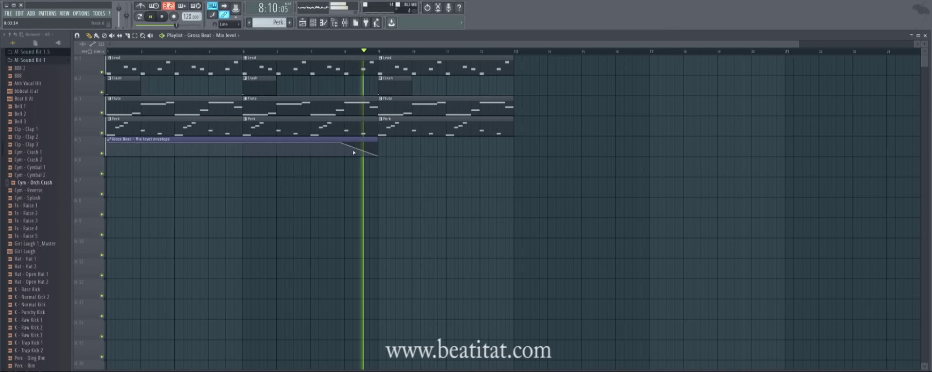
# - Move the Gross Beat automation clip down to track 14 and copy the four bar 9 pattern clips to bar 13
pyautogui.moveTo(350, 145); pyautogui.dragTo(351, 329)
pyautogui.press('space')
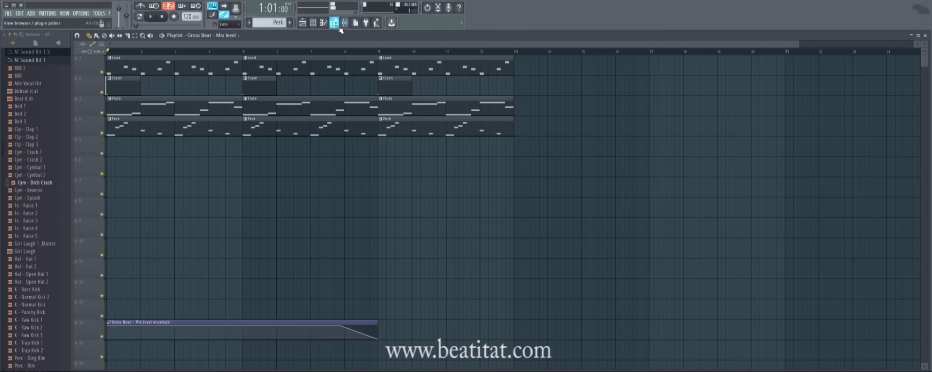
pyautogui.moveTo(390, 71); pyautogui.dragTo(577, 120)
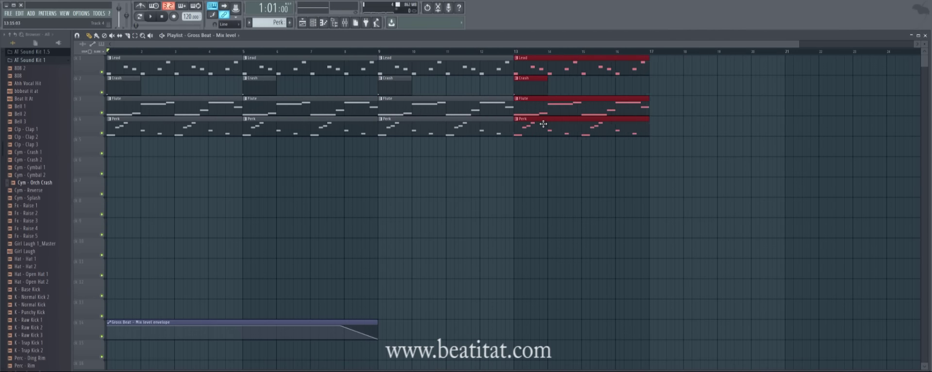
pyautogui.click(550, 194)
# - Add the K - Raw Kick 2 sample as a channel in a new pattern and place that pattern on track 5 in bar 9
pyautogui.click(303, 23)
pyautogui.click(302, 22)
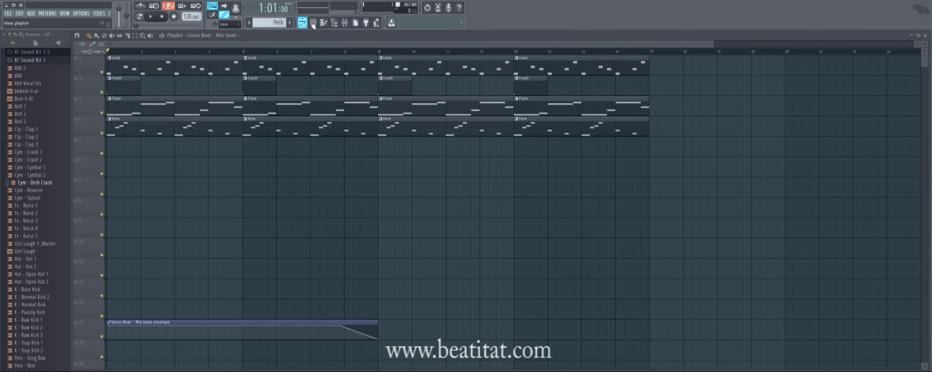
pyautogui.click(313, 23)
pyautogui.press('F4')
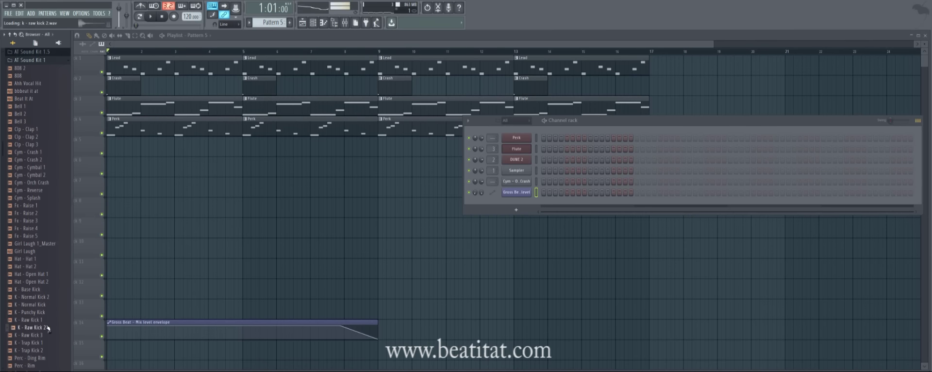
pyautogui.moveTo(516, 206); pyautogui.dragTo(517, 208)
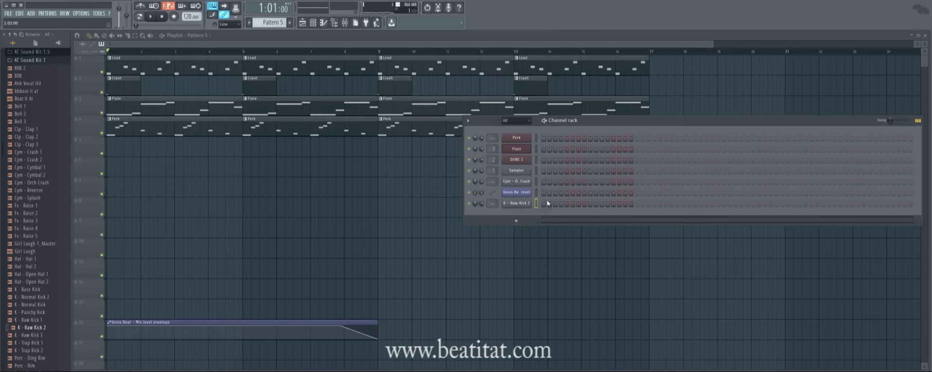
pyautogui.click(398, 150)
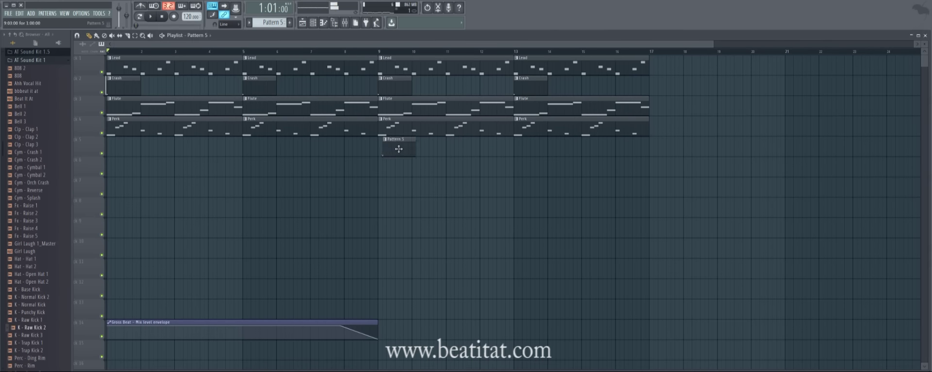
# - Set the playback start to bar 9 and add K - Raw Kick 2 hits on the first step of the pattern's second, third and fourth bars
pyautogui.click(322, 24)
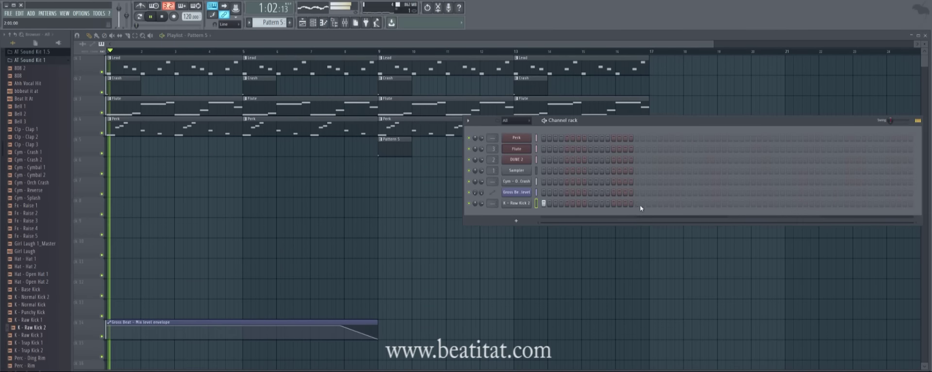
pyautogui.click(380, 52)
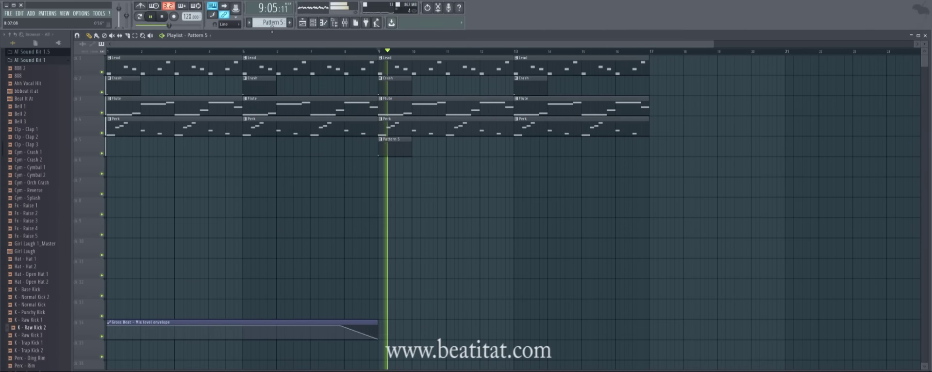
pyautogui.press('space')
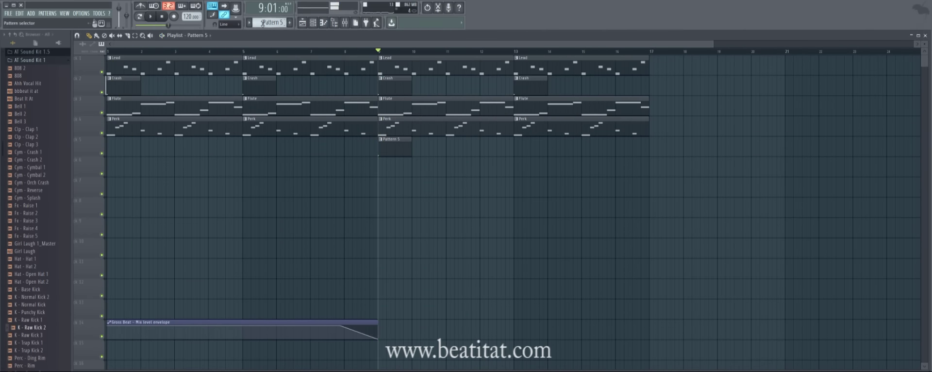
pyautogui.click(313, 24)
pyautogui.press('space')
pyautogui.click(725, 203)
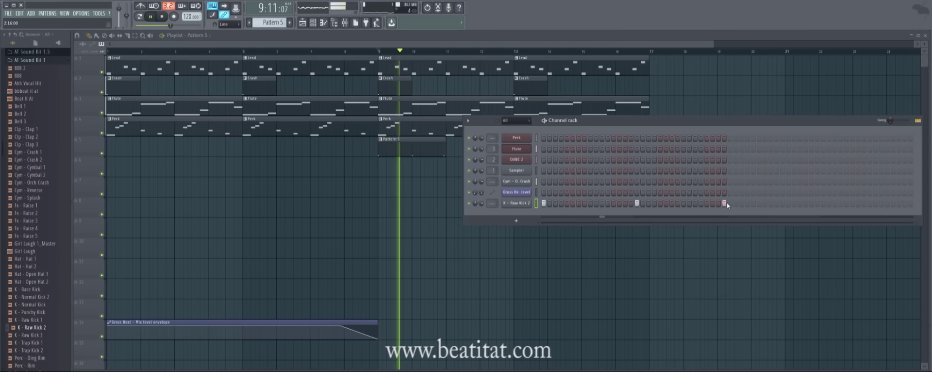
pyautogui.click(730, 203)
pyautogui.click(824, 203)
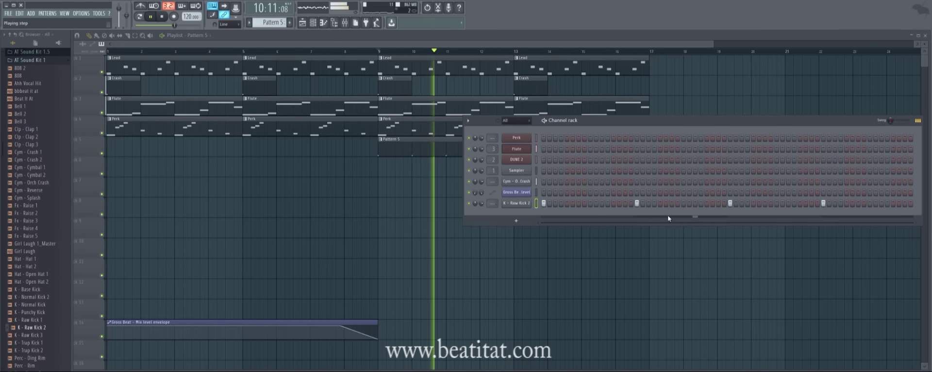
# - Add K - Raw Kick 2 hits on steps 7, 11 and 13 of the first and third bars, plus a three-hit roll on steps 61–63
pyautogui.click(579, 203)
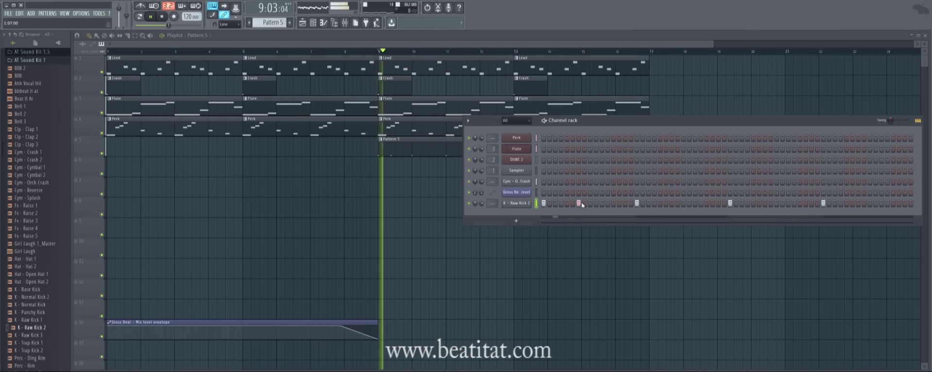
pyautogui.click(614, 203)
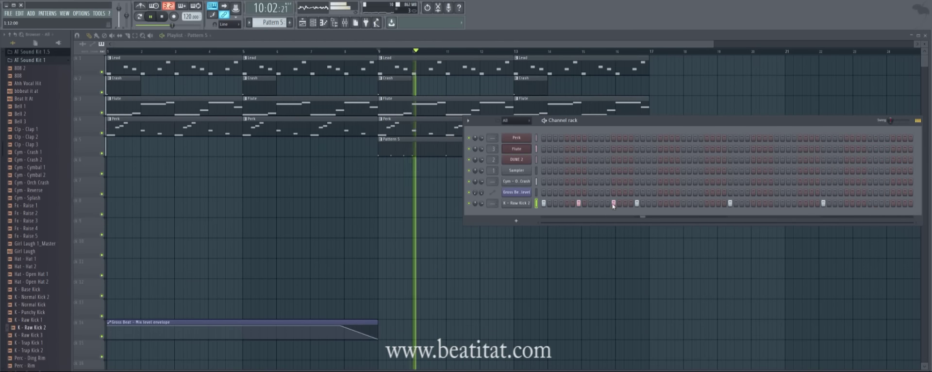
pyautogui.click(602, 203)
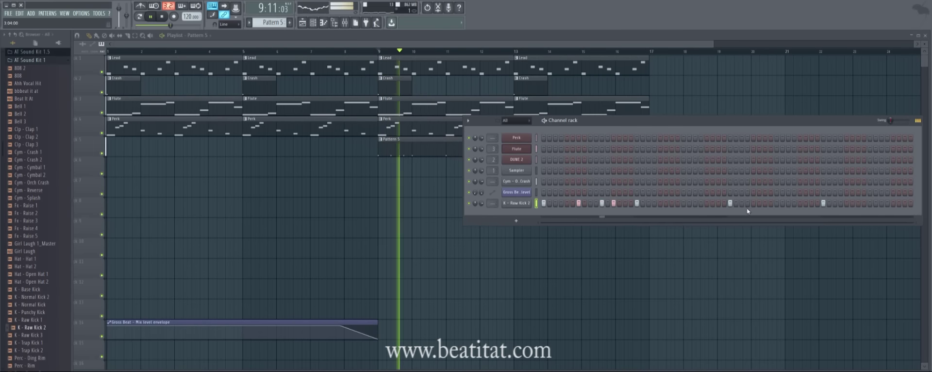
pyautogui.click(765, 203)
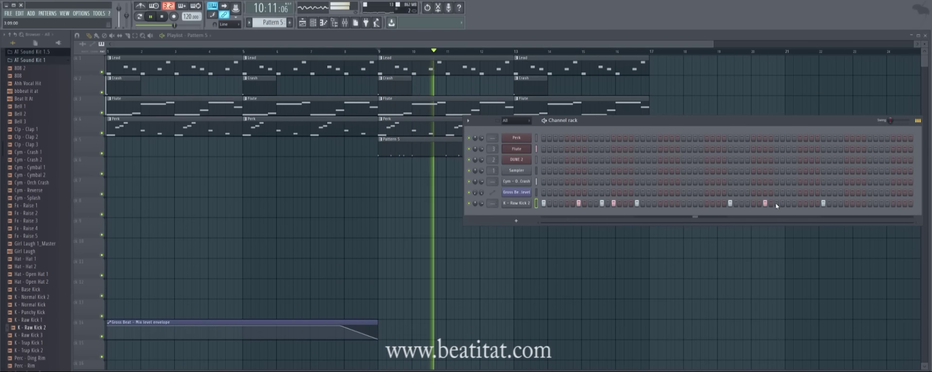
pyautogui.click(788, 203)
pyautogui.click(800, 203)
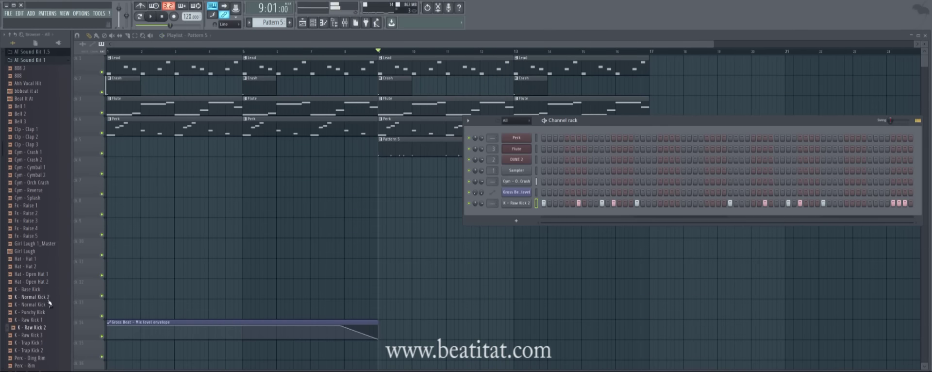
# - Add the K - Trap Kick 1 sample as a channel and copy the K - Raw Kick 2 step sequence into it
pyautogui.scroll(-6, 45, 313)
pyautogui.moveTo(29, 159); pyautogui.dragTo(498, 222)
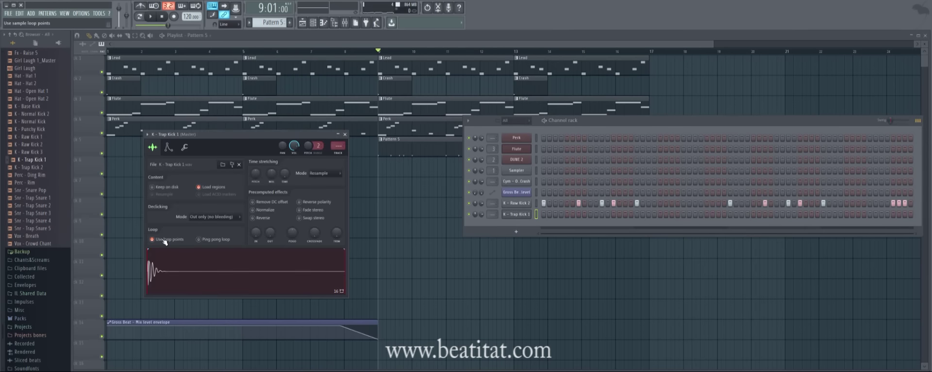
pyautogui.click(345, 135)
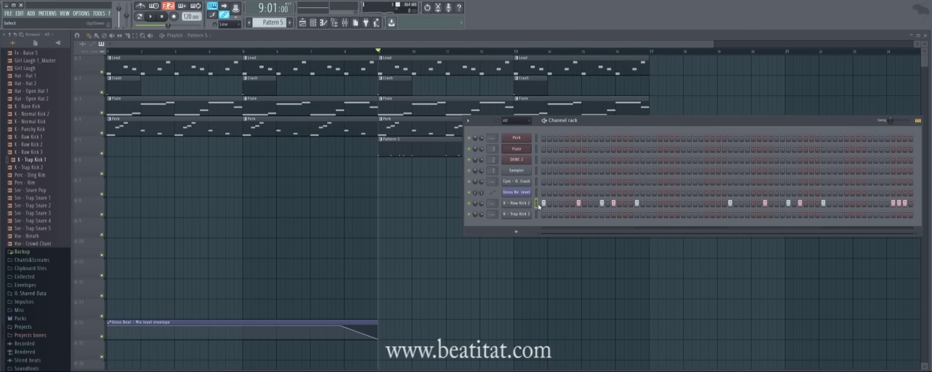
pyautogui.click(536, 215)
pyautogui.hotkey('ctrl', 'v')
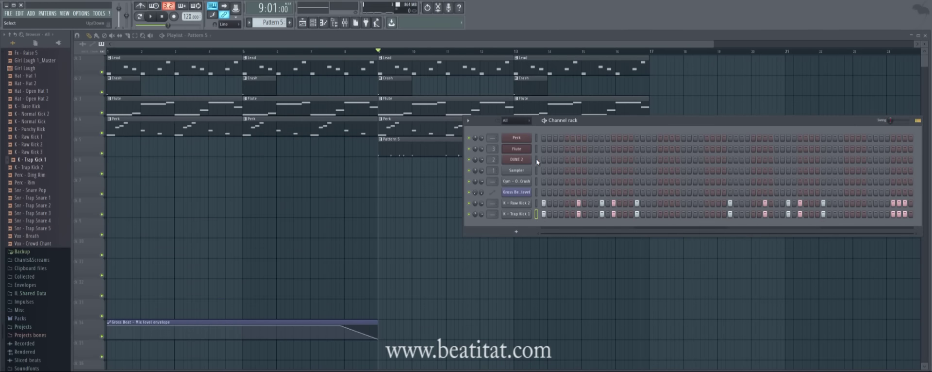
# - Rename the kick pattern as Kicks
pyautogui.press('F2')
pyautogui.write('Kicks')
pyautogui.press('Return')
# - Create a new pattern and place it on track 6 at bar 9, and repeat the Kicks clip at bar 13
pyautogui.press('F4')
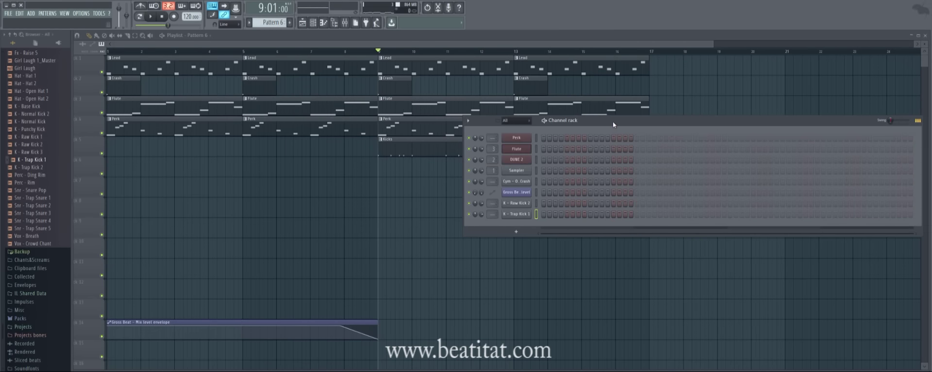
pyautogui.click(380, 165)
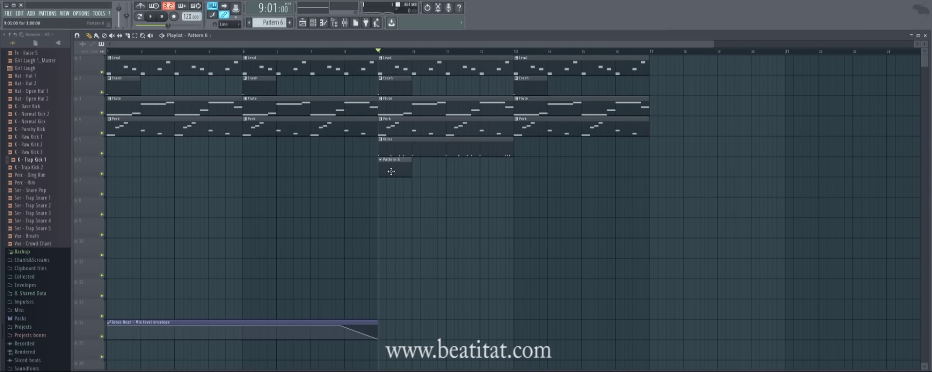
pyautogui.click(425, 147)
pyautogui.click(526, 150)
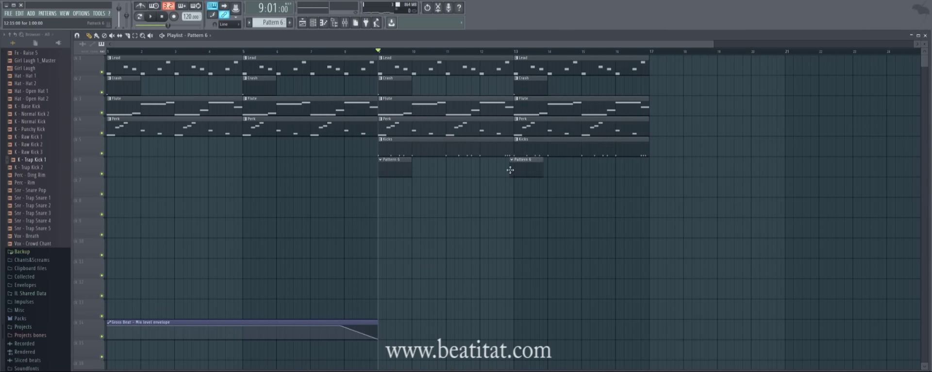
# - Add the Snr - Trap Snare 5 sample as a channel and place a hit on the ninth step of each of four bars
pyautogui.click(316, 26)
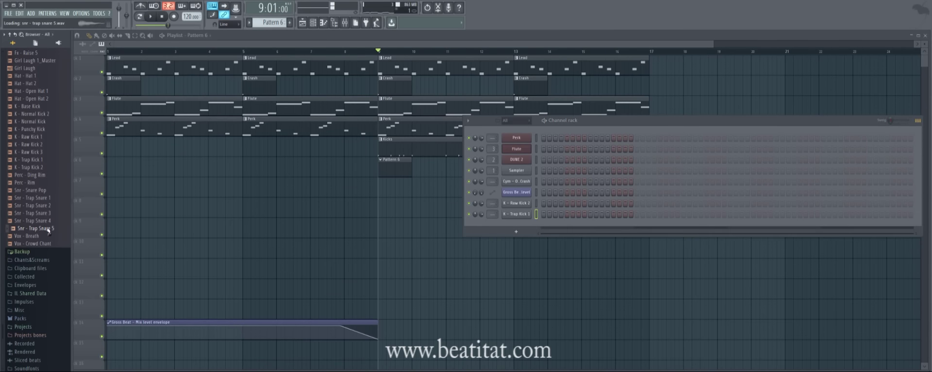
pyautogui.moveTo(528, 233); pyautogui.dragTo(569, 231)
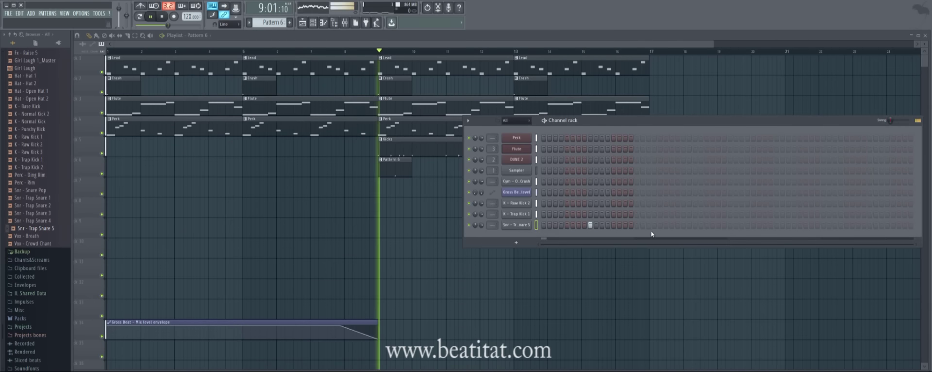
pyautogui.click(684, 224)
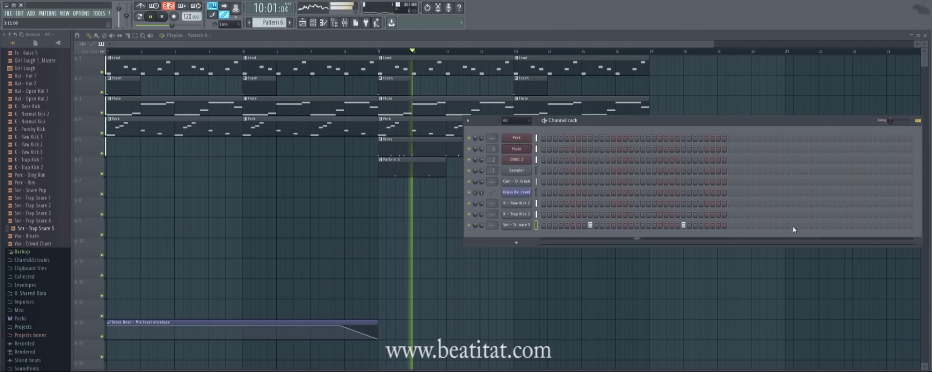
pyautogui.click(777, 225)
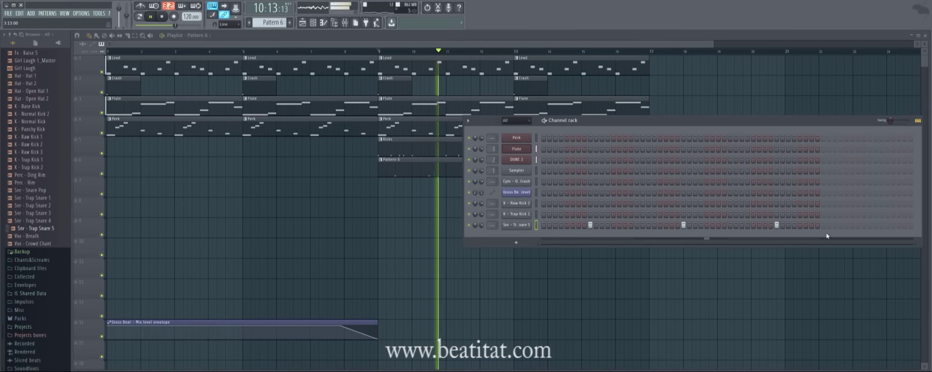
pyautogui.click(867, 225)
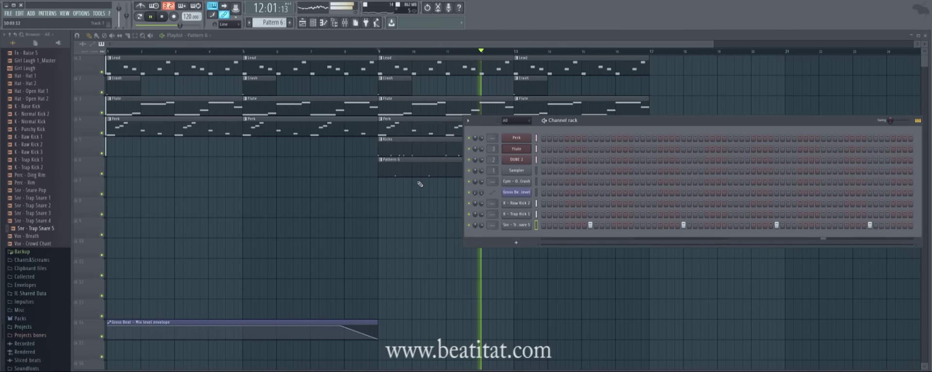
# - Rename the snare pattern as Snare
pyautogui.press('F2')
pyautogui.write('Snare')
pyautogui.press('Return')
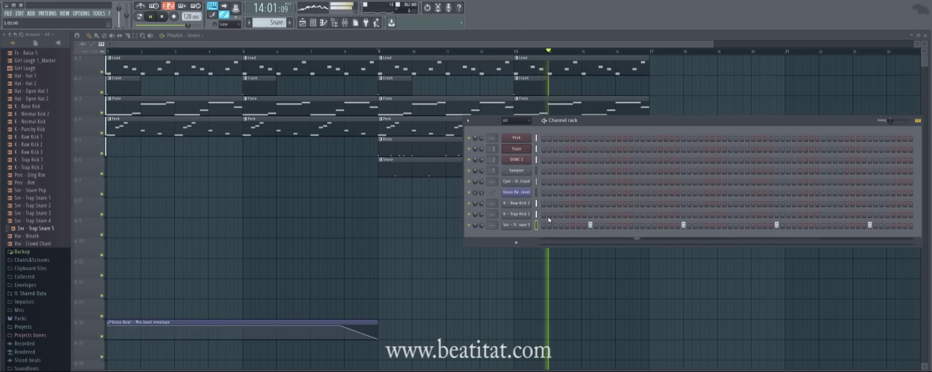
# - Route the two kick channels to mixer insert 4 and name that mixer track Kick
pyautogui.click(344, 24)
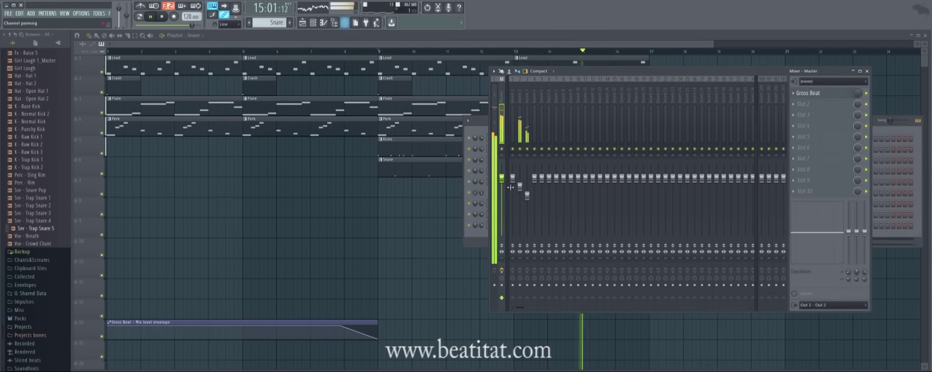
pyautogui.rightClick(535, 126)
pyautogui.moveTo(568, 119)
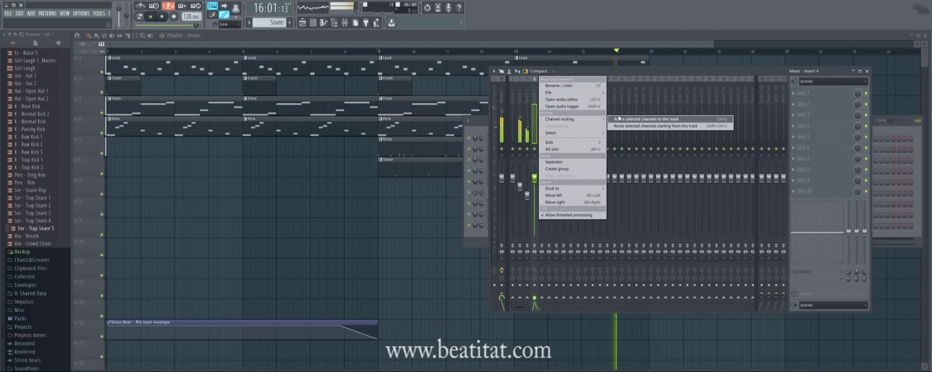
pyautogui.click(626, 119)
pyautogui.press('F2')
pyautogui.write('Kci')
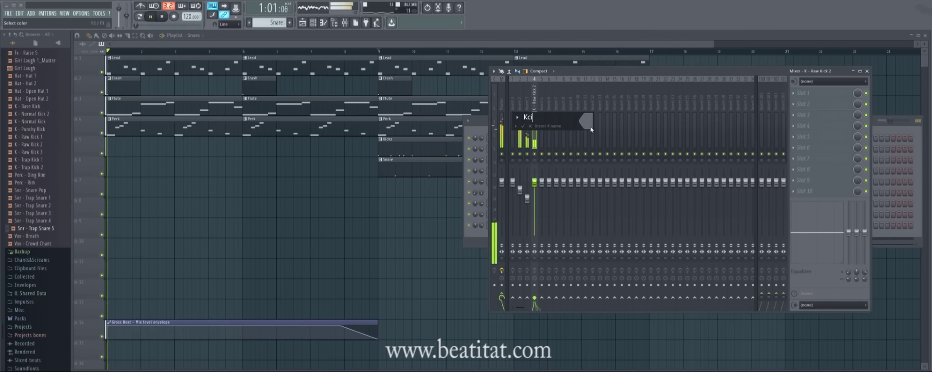
pyautogui.write('k')
pyautogui.press('Return')
# - Insert Fruity parametric EQ 2 on the Kick mixer track, cutting the lowest frequencies, boosting the low end and reducing the highs during playback
pyautogui.press('space')
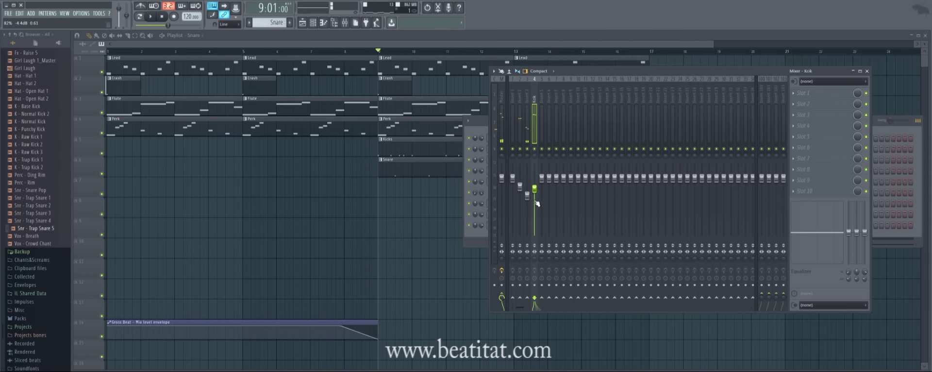
pyautogui.press('space')
pyautogui.click(831, 92)
pyautogui.click(858, 281)
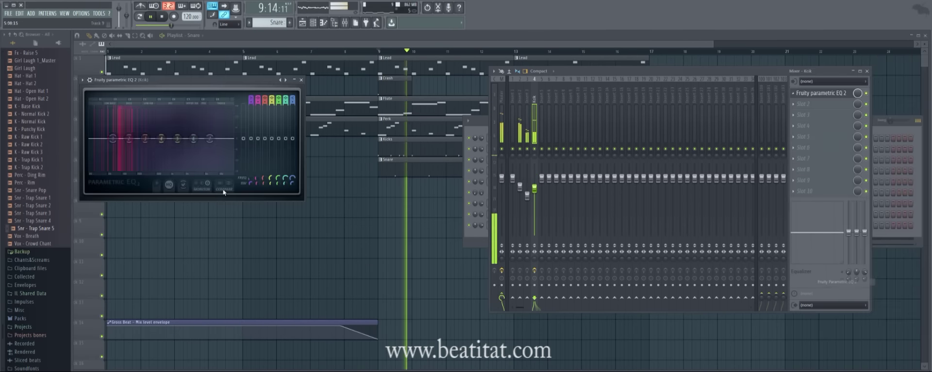
pyautogui.press('space')
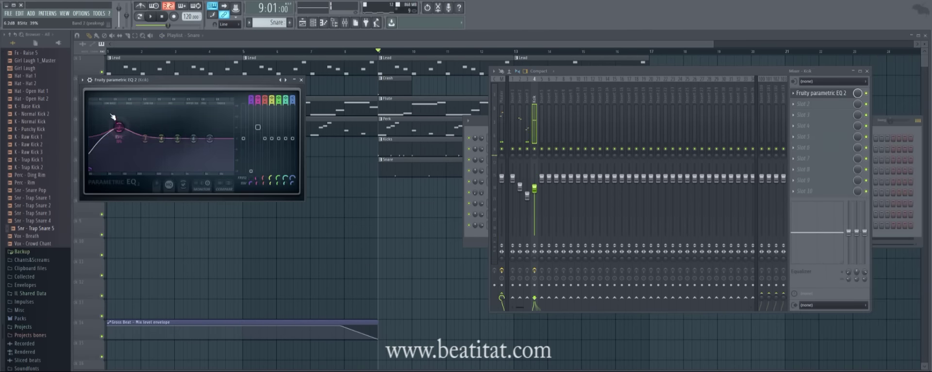
pyautogui.press('space')
pyautogui.moveTo(107, 123); pyautogui.dragTo(130, 133)
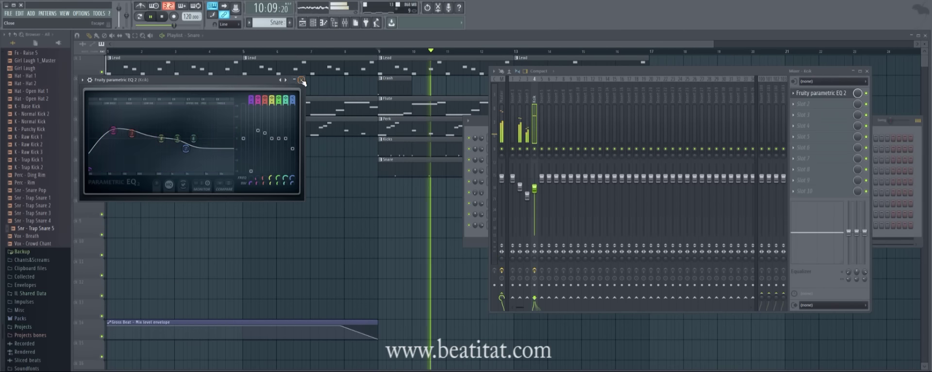
pyautogui.click(301, 80)
# - Add Fruity Multiband Compressor to the Kick track's second effect slot, then close the compressor and the mixer
pyautogui.click(806, 103)
pyautogui.click(843, 153)
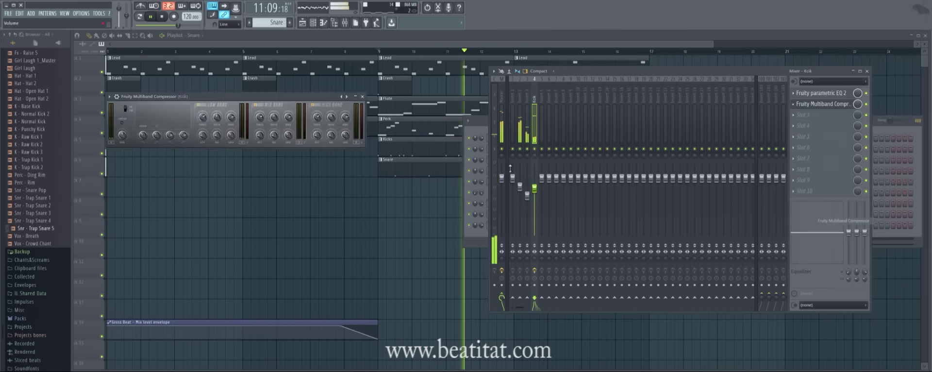
pyautogui.click(341, 97)
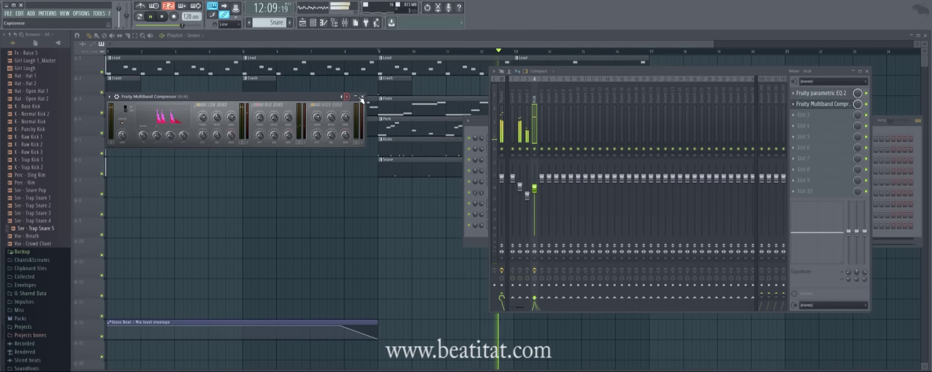
pyautogui.click(362, 97)
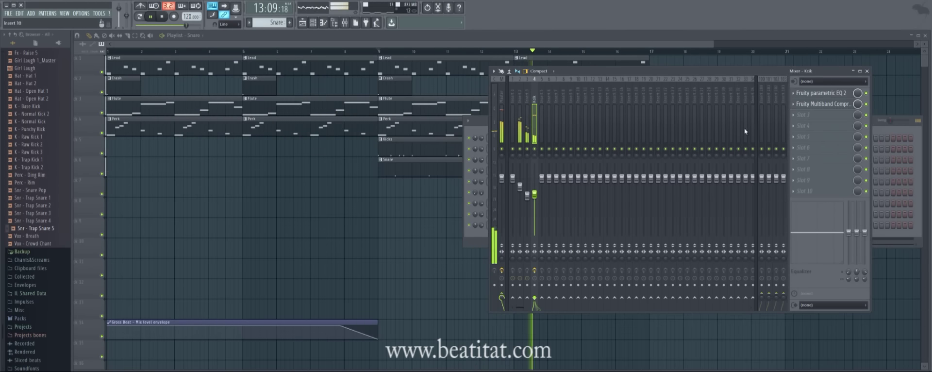
pyautogui.click(866, 71)
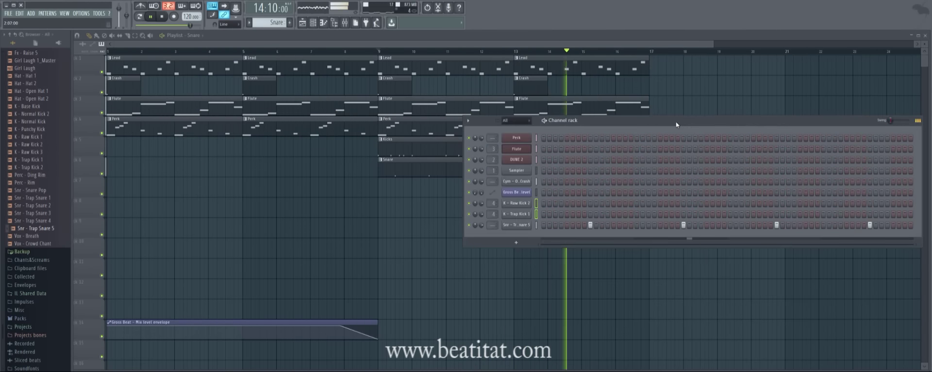
# - Add the Snr - Trap Snare 1 sample as a channel in a new pattern and open its piano roll
pyautogui.press('F4')
pyautogui.click(45, 197)
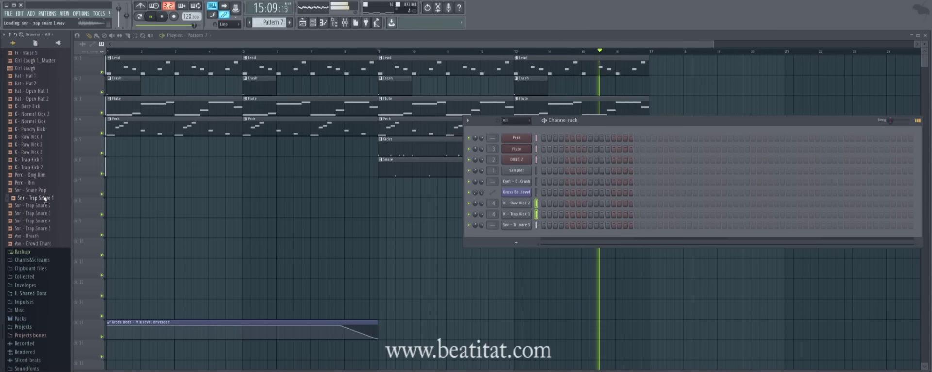
pyautogui.moveTo(523, 253); pyautogui.dragTo(522, 248)
pyautogui.rightClick(534, 235)
pyautogui.click(567, 241)
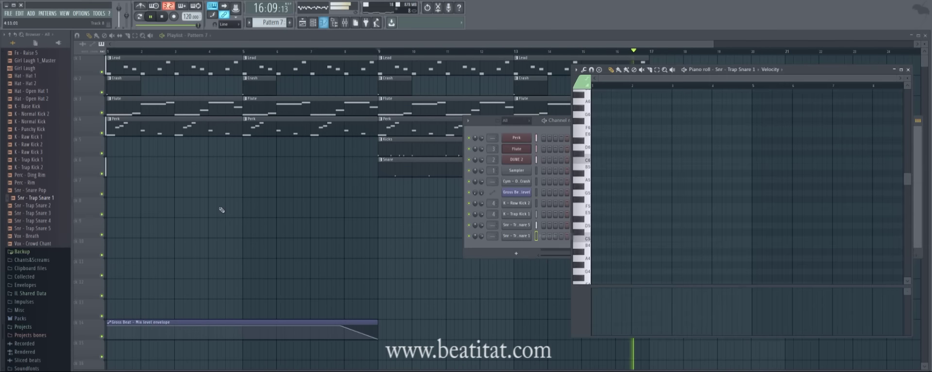
# - Program Snr - Trap Snare 1 hits on steps 5 and 6 of each of the pattern's four bars
pyautogui.click(550, 243)
pyautogui.click(567, 235)
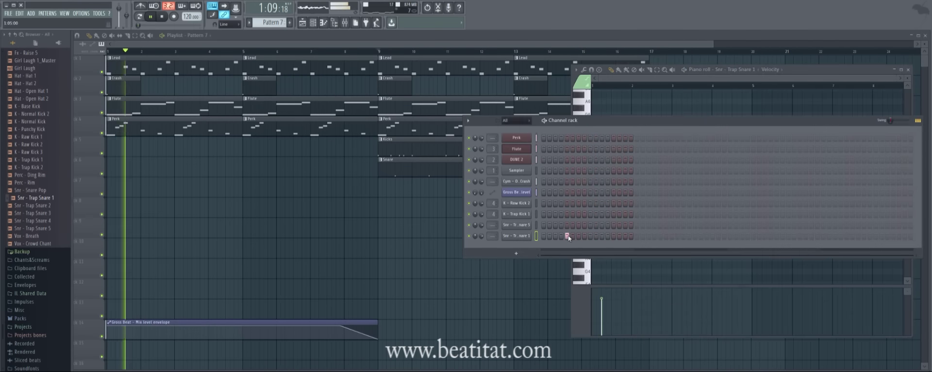
pyautogui.click(573, 236)
pyautogui.click(661, 235)
pyautogui.click(666, 236)
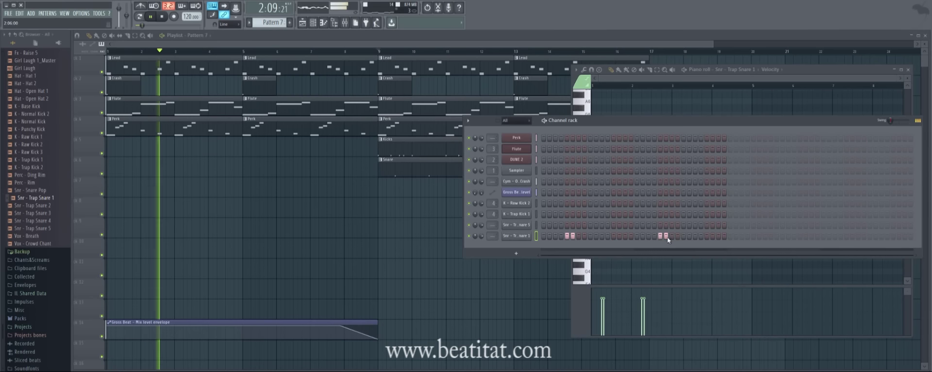
pyautogui.click(753, 236)
pyautogui.click(759, 236)
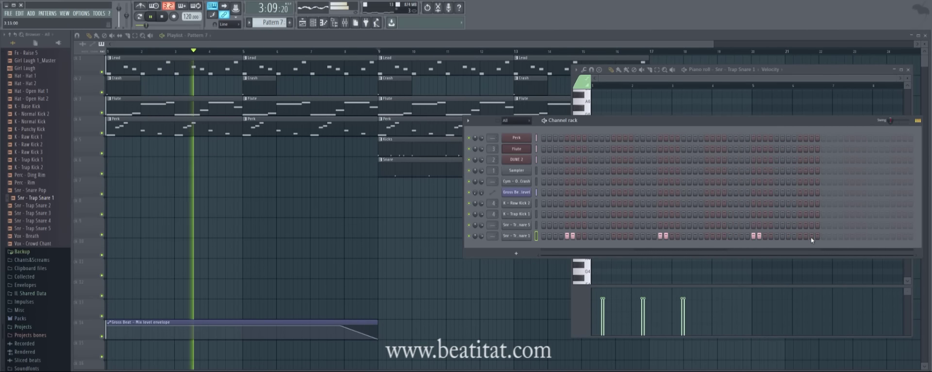
pyautogui.click(846, 235)
pyautogui.click(853, 236)
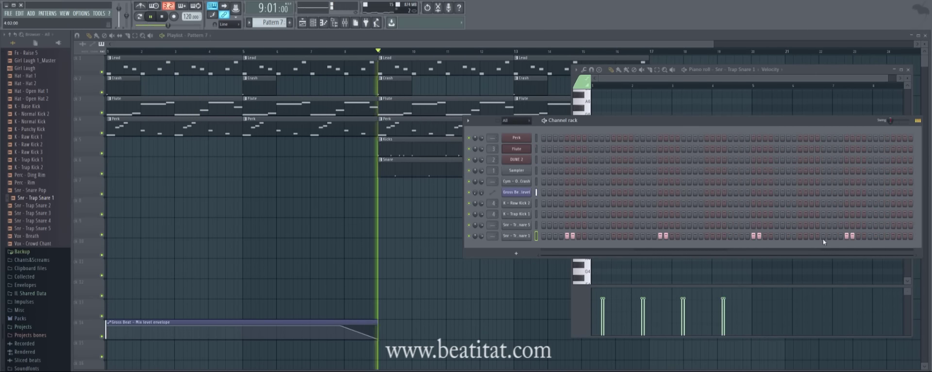
# - Place Pattern 7 twice on playlist track 7, at bars 9 and 13, and restart playback
pyautogui.moveTo(373, 187); pyautogui.dragTo(380, 186)
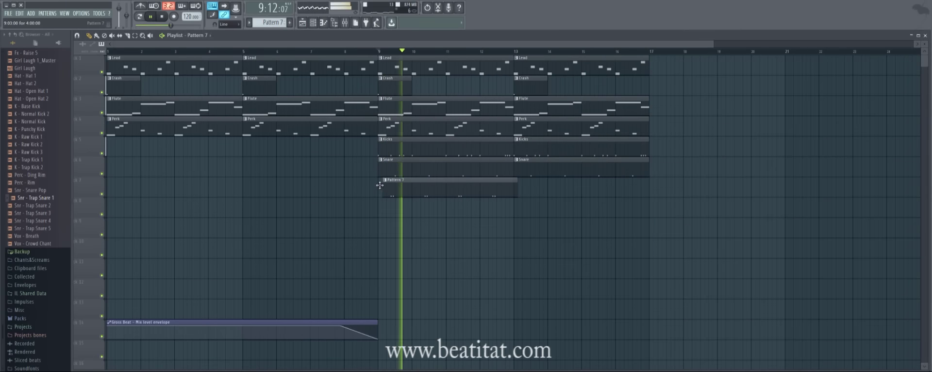
pyautogui.click(517, 190)
pyautogui.press('space')
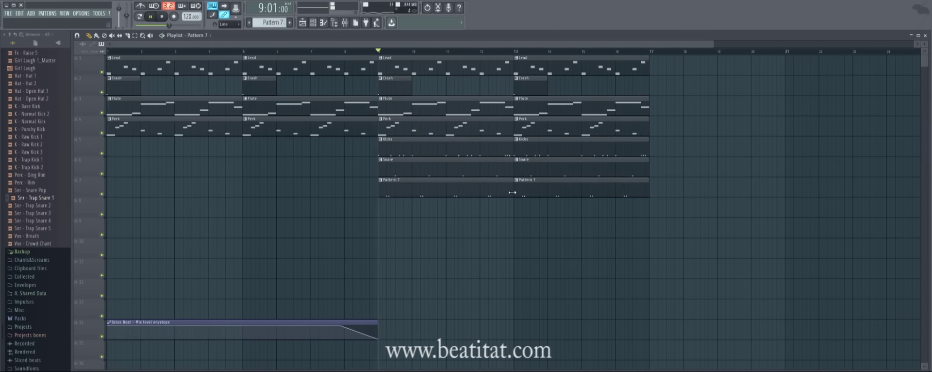
# - Open the Trap Snare 1 piano roll and lengthen all the notes so that each pair runs back to back
pyautogui.press('F6')
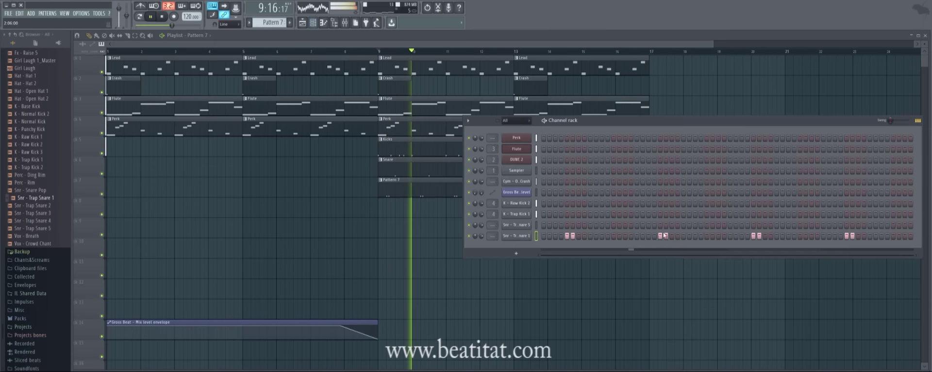
pyautogui.rightClick(524, 235)
pyautogui.click(675, 251)
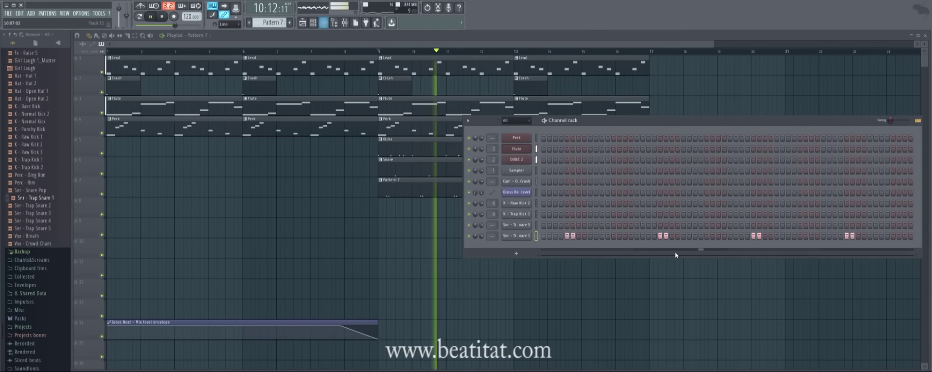
pyautogui.rightClick(525, 237)
pyautogui.click(545, 237)
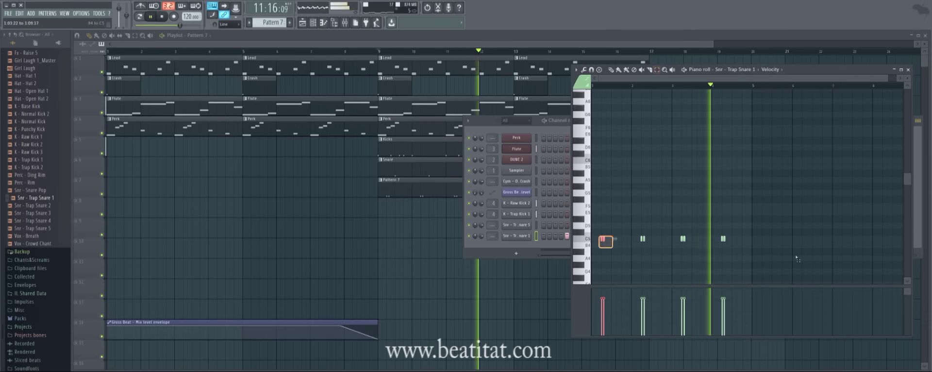
pyautogui.scroll(2, 740, 166)
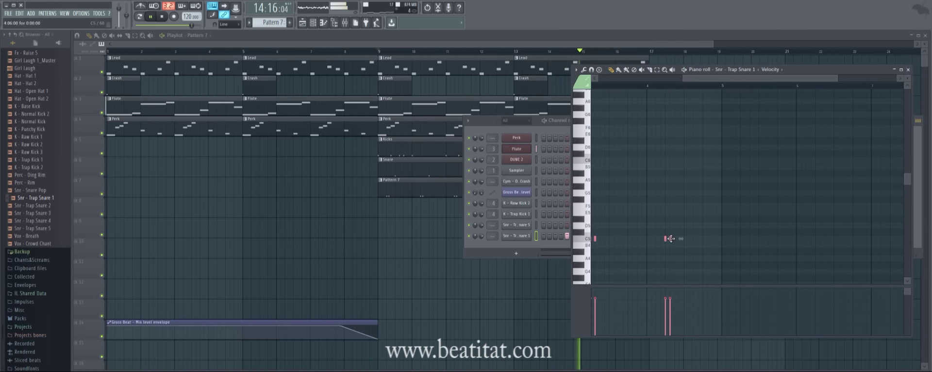
pyautogui.moveTo(672, 239); pyautogui.dragTo(676, 238)
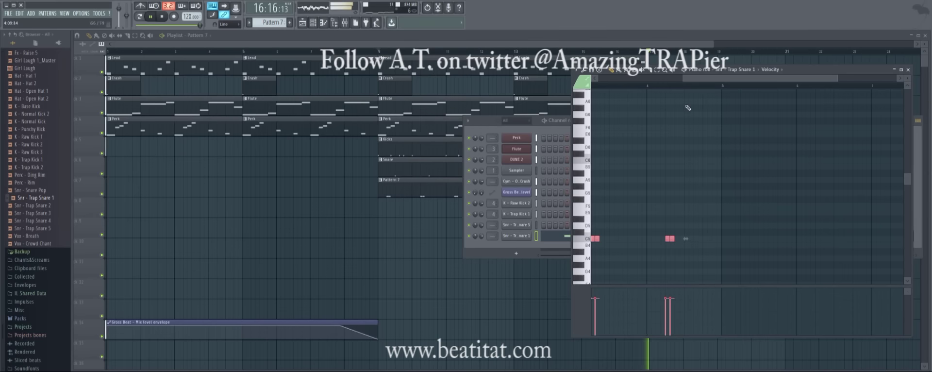
# - Duplicate every snare note pair directly after itself, making a four-hit roll in each bar, and clear the selection
pyautogui.moveTo(693, 79); pyautogui.dragTo(609, 79)
pyautogui.keyDown('shift'); pyautogui.moveTo(618, 238); pyautogui.dragTo(626, 238); pyautogui.keyUp('shift')
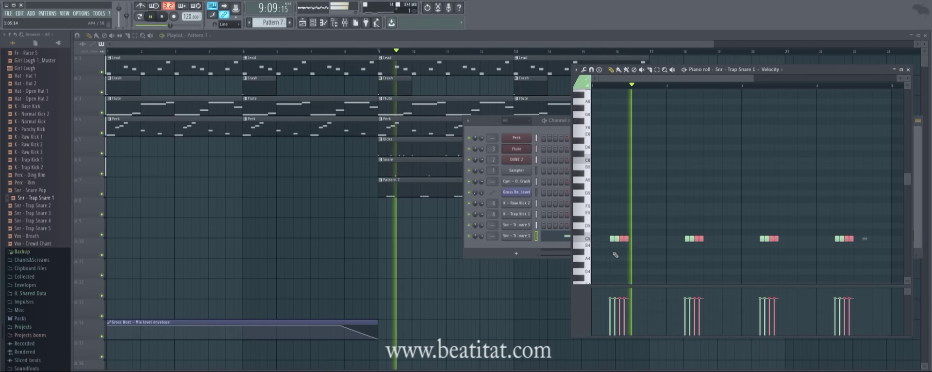
pyautogui.keyDown('ctrl'); pyautogui.click(626, 253); pyautogui.keyUp('ctrl')
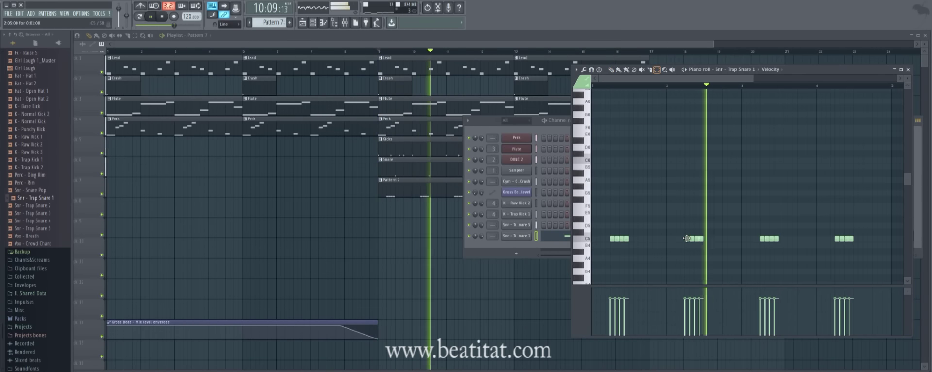
# - Select the second bar's snare roll and chop it into shorter notes with the chopper's time multiplier
pyautogui.keyDown('ctrl'); pyautogui.moveTo(687, 240); pyautogui.dragTo(700, 240); pyautogui.keyUp('ctrl')
pyautogui.hotkey('alt', 'u')
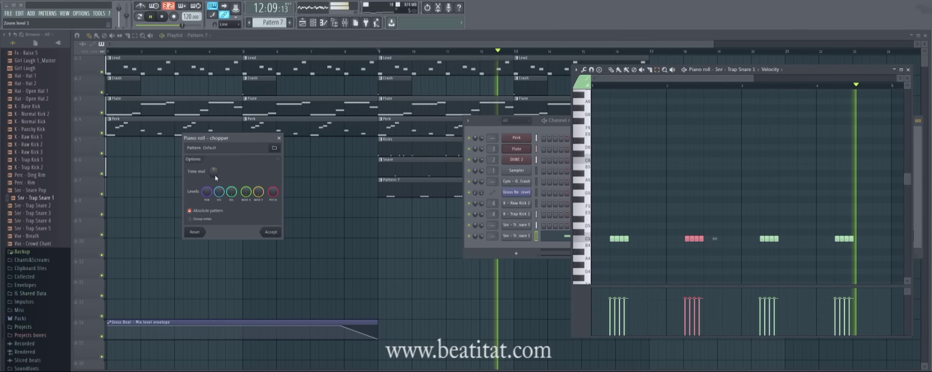
pyautogui.moveTo(215, 174); pyautogui.dragTo(215, 178)
pyautogui.click(270, 232)
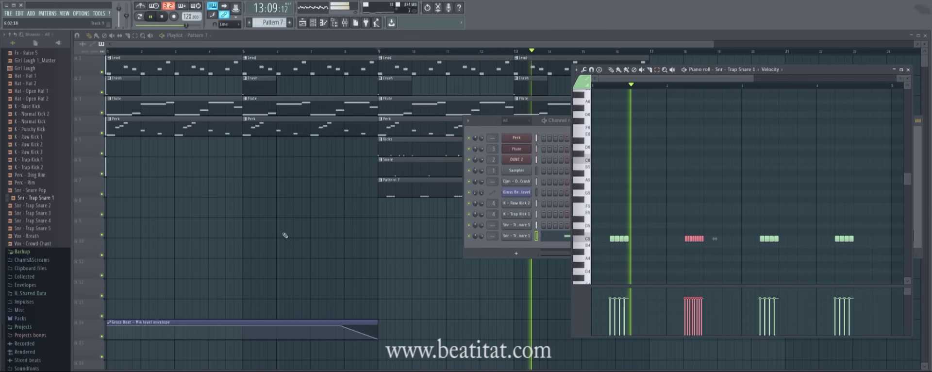
# - Replace the fourth bar's snare notes with a copy of the second bar's chopped roll and close the piano roll
pyautogui.moveTo(824, 248); pyautogui.dragTo(871, 239)
pyautogui.press('Delete')
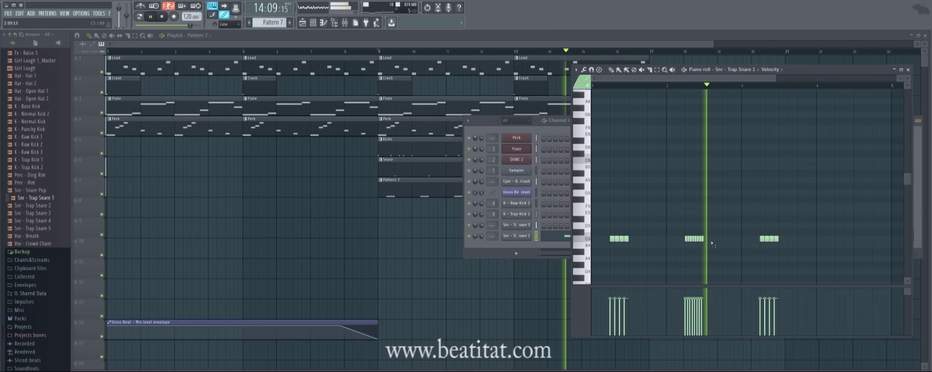
pyautogui.moveTo(675, 247); pyautogui.dragTo(846, 241)
pyautogui.press('Escape')
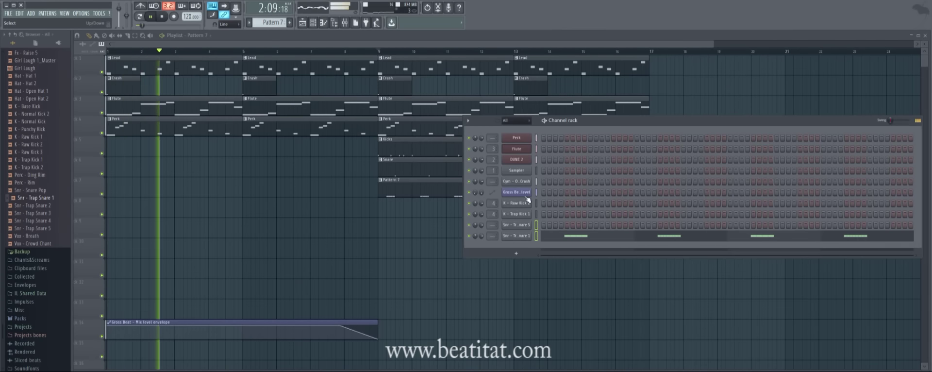
# - Route the two selected snare channels to separate mixer tracks starting at insert 5
pyautogui.click(349, 28)
pyautogui.rightClick(542, 97)
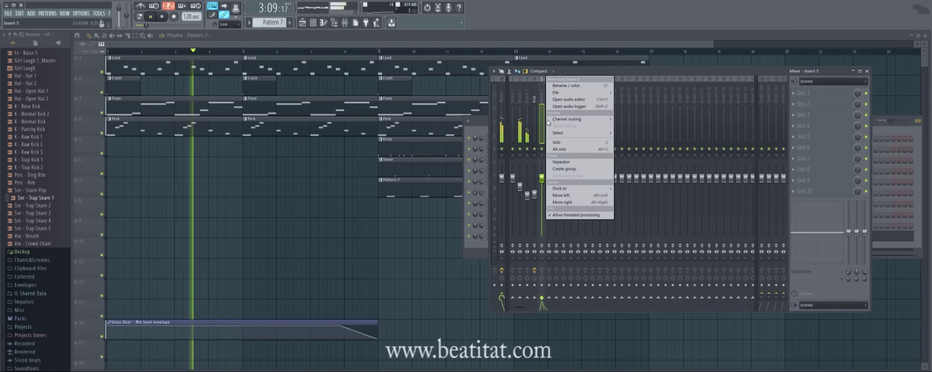
pyautogui.moveTo(578, 119)
pyautogui.click(662, 127)
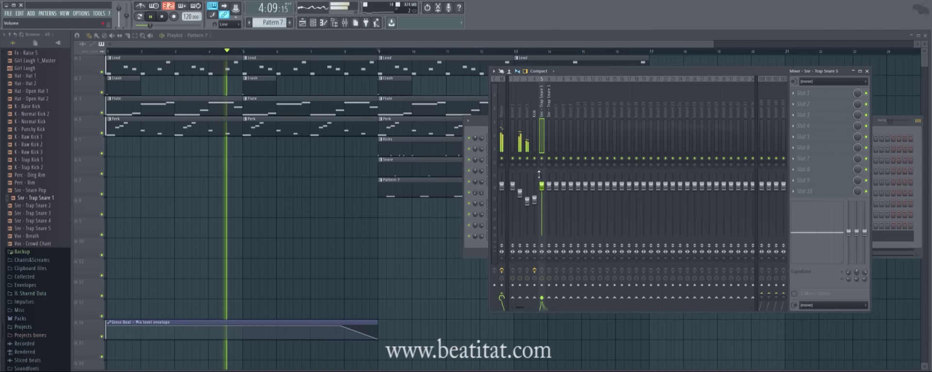
# - Insert Fruity parametric EQ 2 on the Snr - Trap Snare 5 mixer track, cutting the lows and shaping the mid and high bands
pyautogui.click(821, 93)
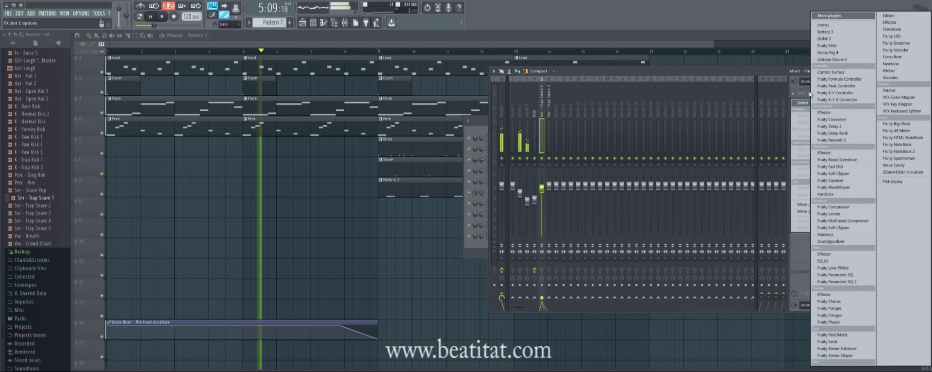
pyautogui.click(843, 281)
pyautogui.moveTo(208, 263); pyautogui.dragTo(208, 347)
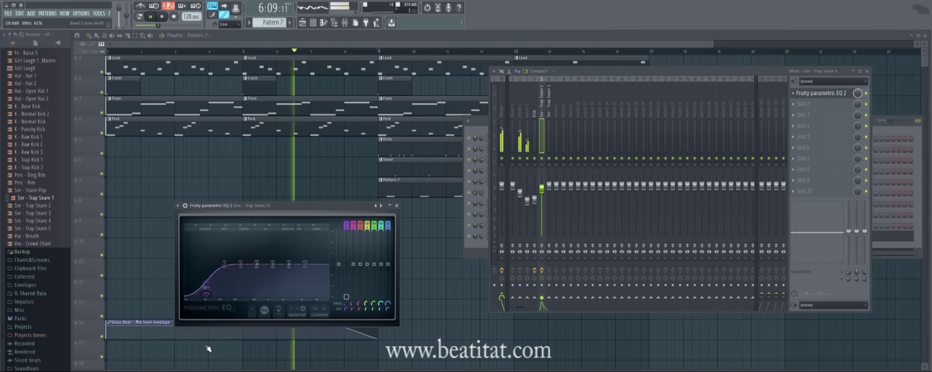
pyautogui.moveTo(241, 266); pyautogui.dragTo(313, 272)
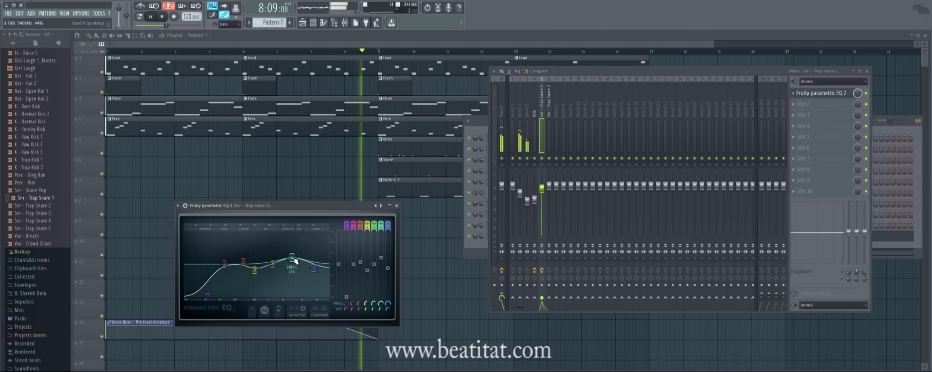
pyautogui.click(396, 206)
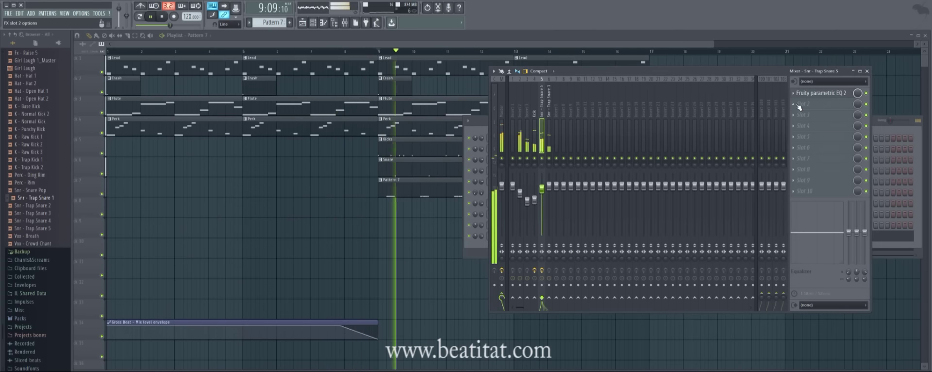
# - Add Fruity Multiband Compressor to the Snr - Trap Snare 5 track's second effect slot and close its window
pyautogui.click(799, 106)
pyautogui.click(840, 225)
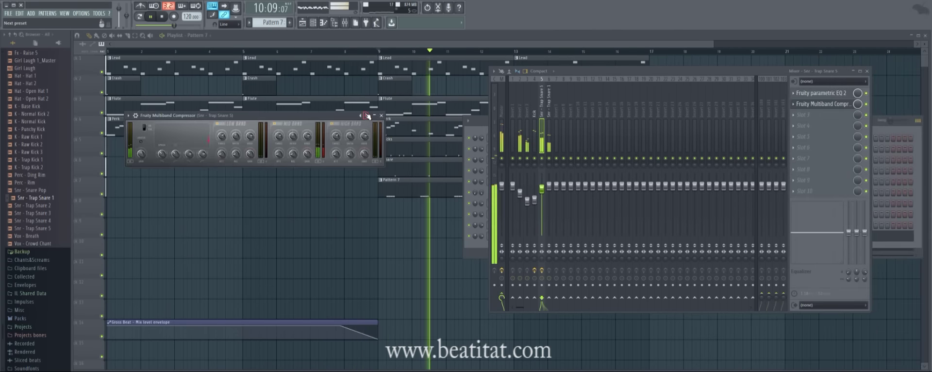
pyautogui.rightClick(401, 225)
# - Create a new pattern, add the 808 sample as a channel, and view its envelope settings before closing them
pyautogui.click(313, 22)
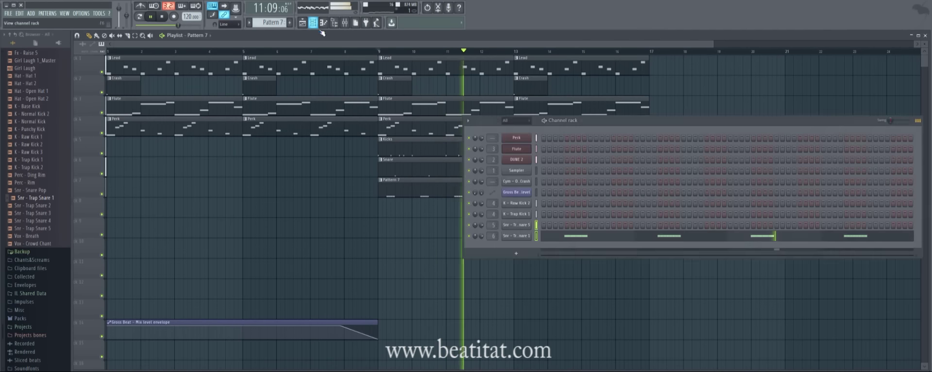
pyautogui.press('F4')
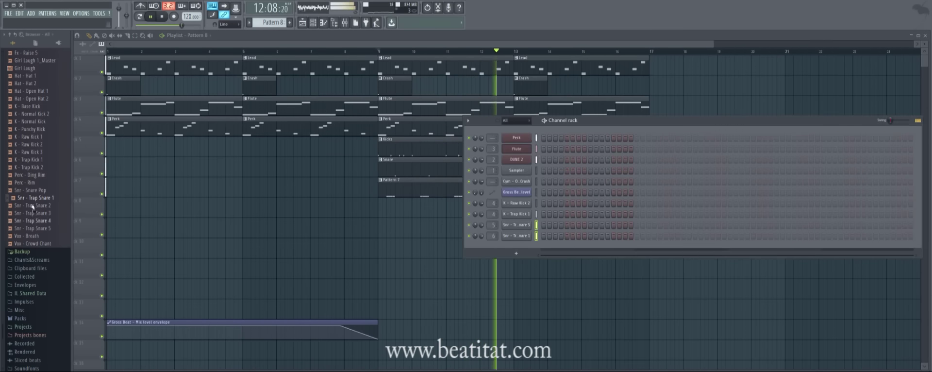
pyautogui.scroll(8, 32, 206)
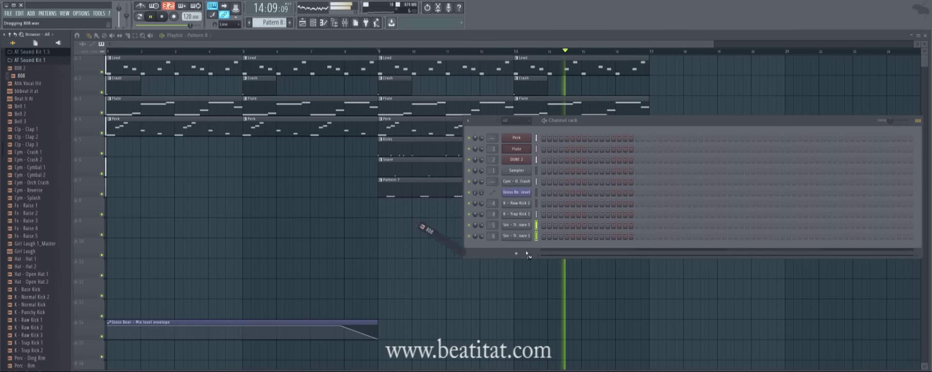
pyautogui.moveTo(529, 251); pyautogui.dragTo(528, 251)
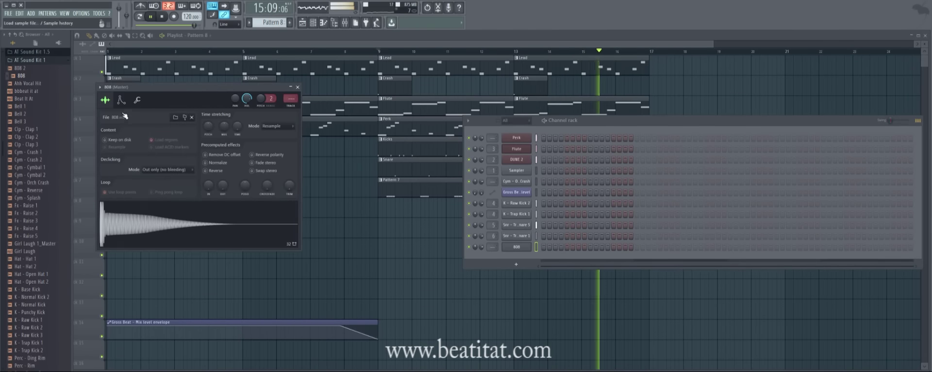
pyautogui.click(121, 100)
pyautogui.click(298, 86)
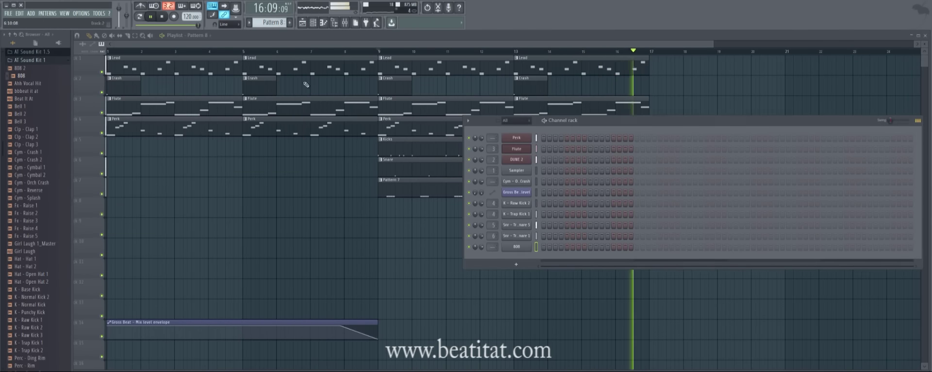
# - Route the 808 channel to mixer insert 7
pyautogui.click(354, 23)
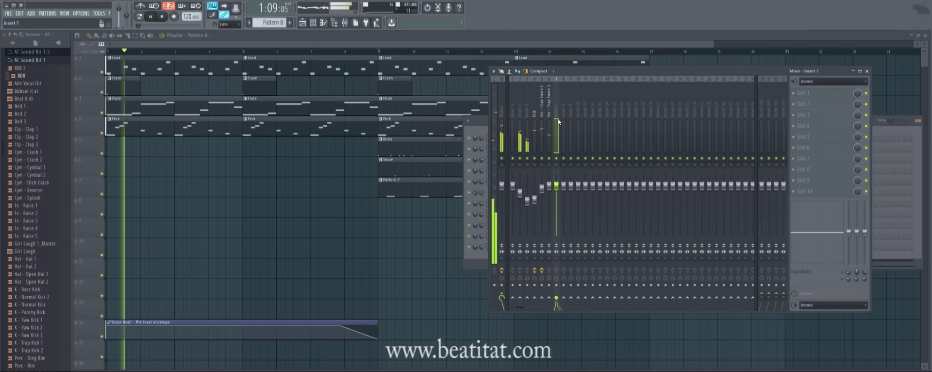
pyautogui.rightClick(570, 118)
pyautogui.moveTo(581, 119)
pyautogui.click(669, 121)
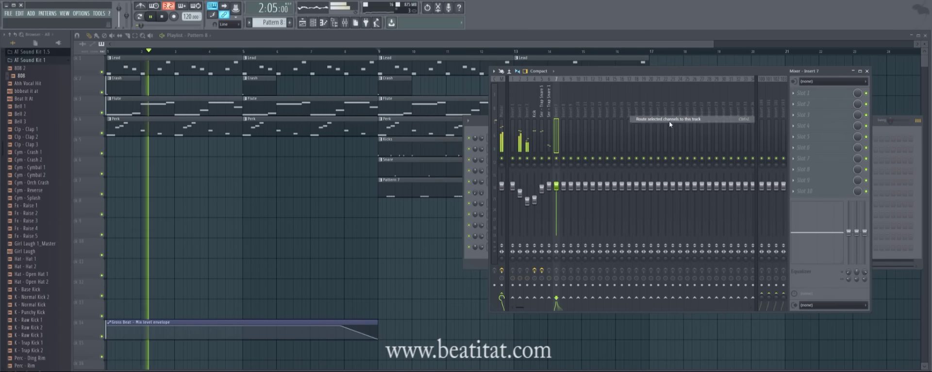
# - Load the 808 1.5 Mix mixer preset onto the 808 track and close the mixer
pyautogui.rightClick(556, 124)
pyautogui.moveTo(586, 94)
pyautogui.click(650, 92)
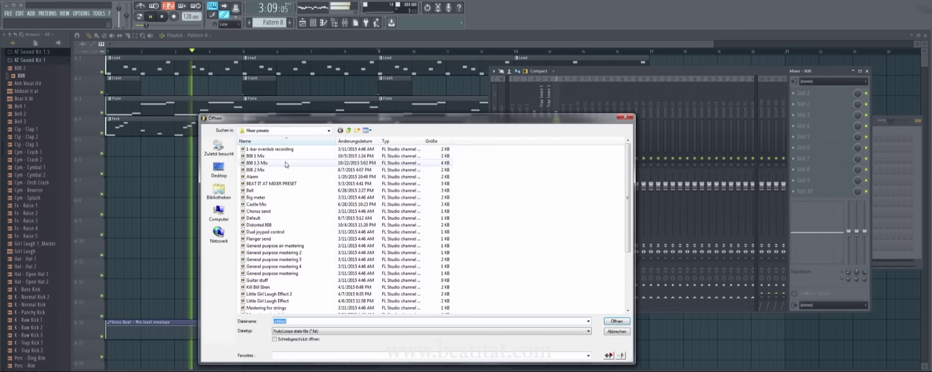
pyautogui.doubleClick(286, 163)
pyautogui.doubleClick(287, 163)
pyautogui.click(868, 72)
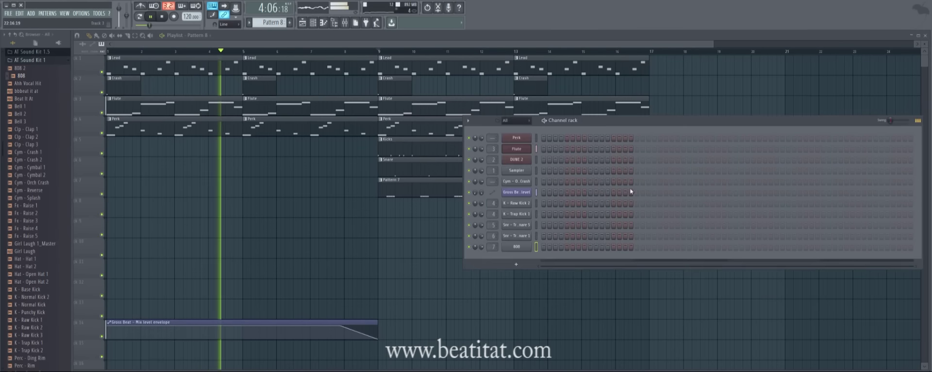
# - Stop playback, view the Kicks pattern's K - Raw Kick 2 notes in the piano roll, and close it
pyautogui.press('space')
pyautogui.doubleClick(405, 152)
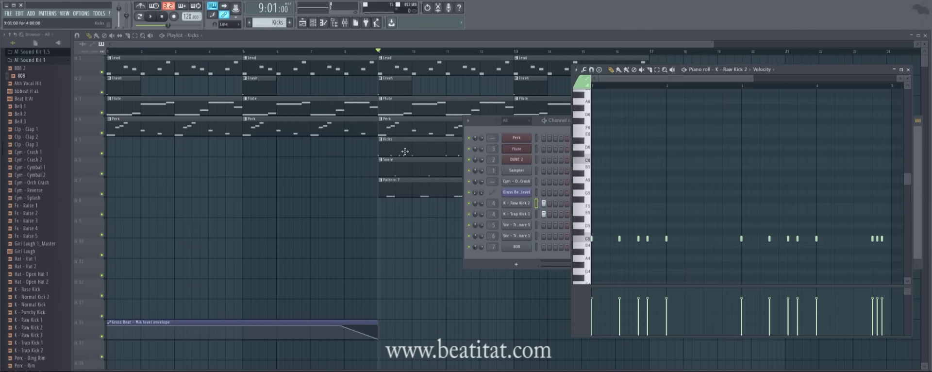
pyautogui.rightClick(384, 246)
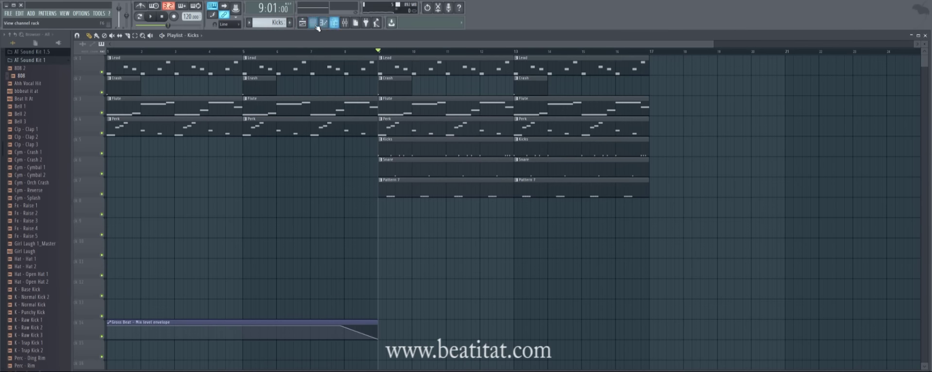
# - Create a new pattern named 808s and place it in the playlist at bars 9 and 13, below Pattern 7
pyautogui.click(290, 23)
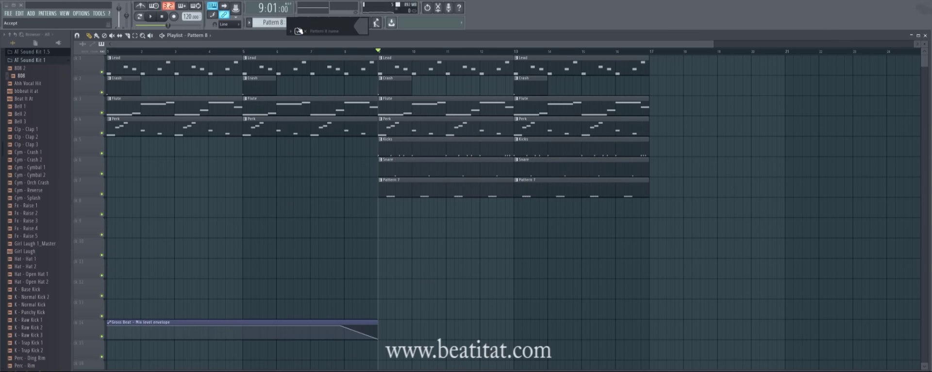
pyautogui.write('808s')
pyautogui.click(299, 31)
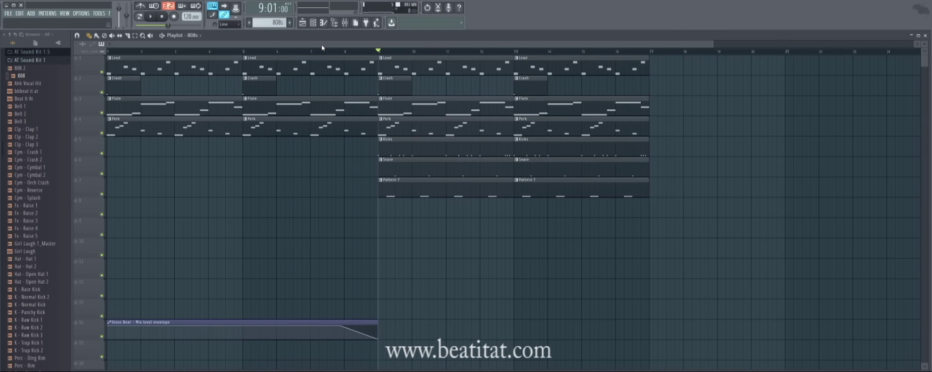
pyautogui.click(377, 212)
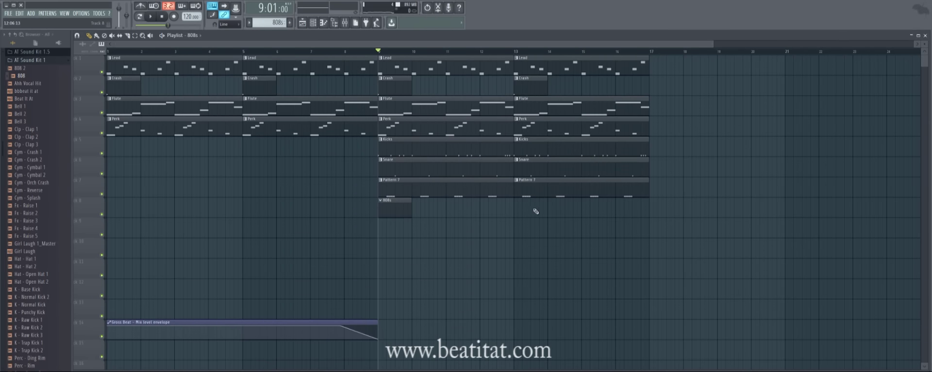
pyautogui.click(517, 211)
# - Paste the copied kick notes into the 808 channel's piano roll in the 808s pattern
pyautogui.click(313, 22)
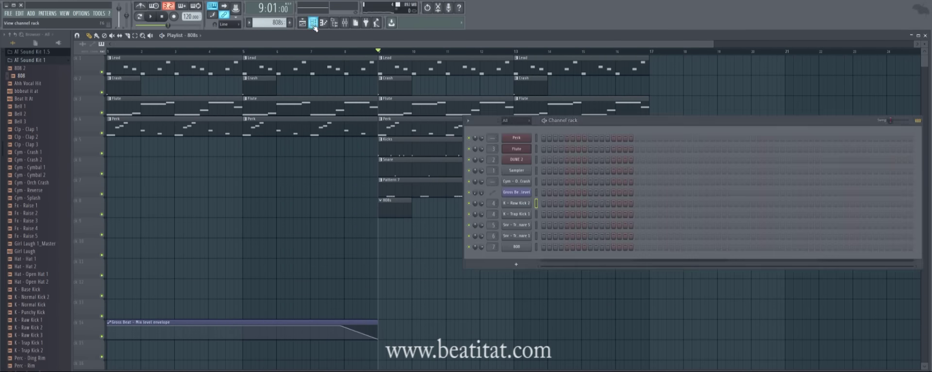
pyautogui.rightClick(523, 252)
pyautogui.click(538, 250)
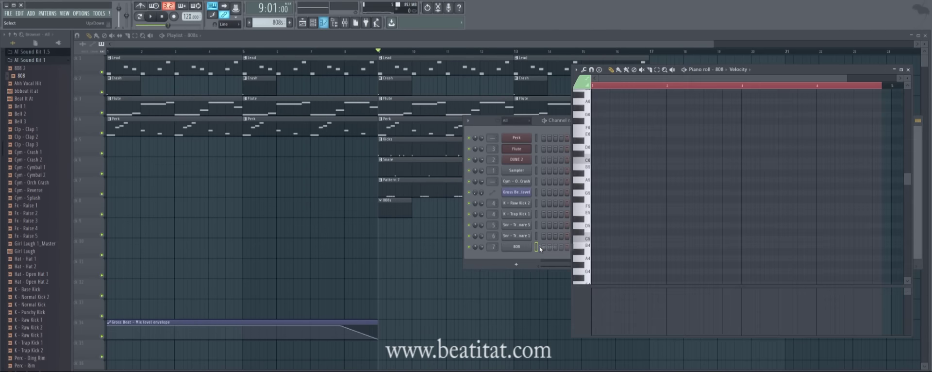
pyautogui.hotkey('ctrl', 'v')
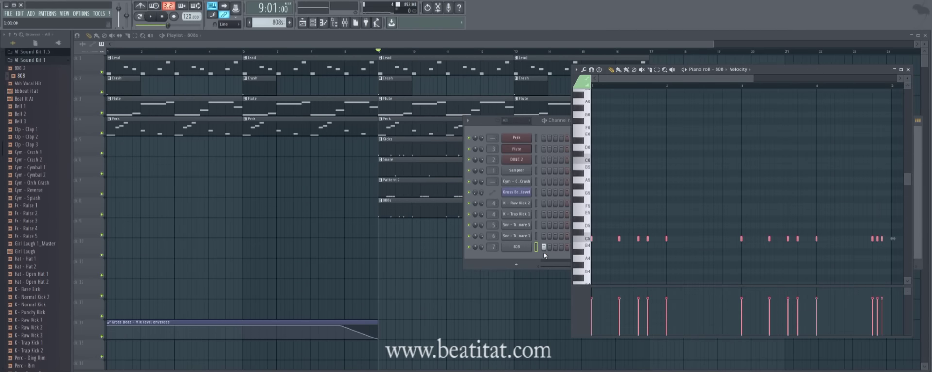
# - Make the pasted 808 notes legato, transpose them all down three semitones to A4, and play them back briefly
pyautogui.hotkey('ctrl', 'l')
pyautogui.hotkey('ctrl', 'a')
pyautogui.press('Down')
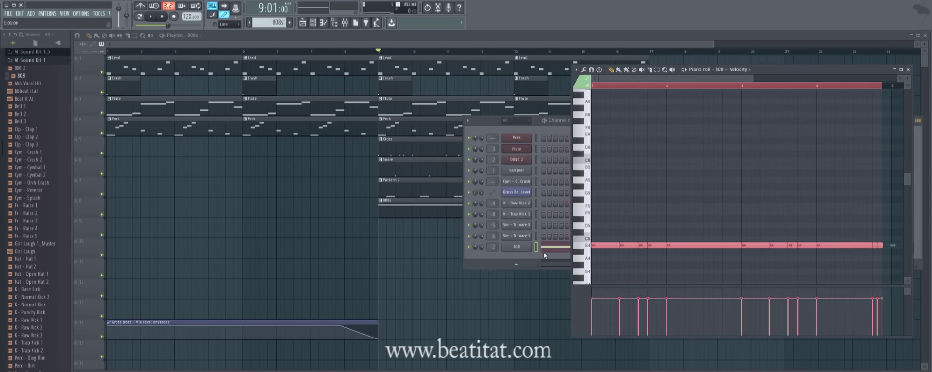
pyautogui.press('Down')
pyautogui.press('Down')
pyautogui.press('space')
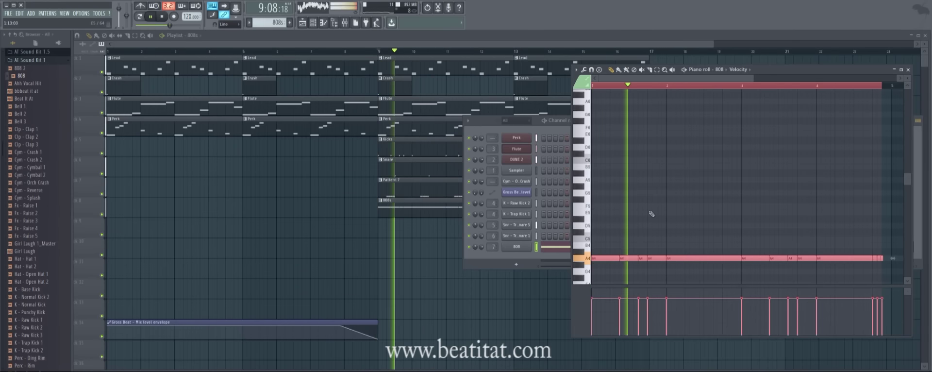
pyautogui.hotkey('ctrl', 'd')
pyautogui.press('space')
# - Add a D5 note at 2:13 with a duration of 0:02 and turn it into a slide note
pyautogui.click(728, 220)
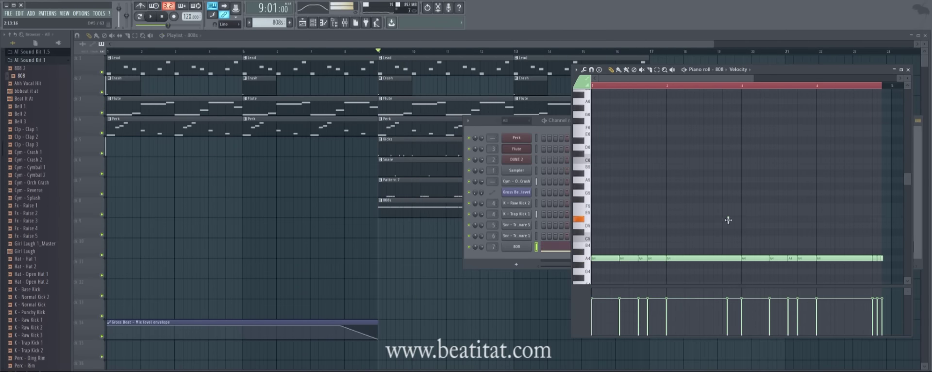
pyautogui.moveTo(728, 219); pyautogui.dragTo(724, 225)
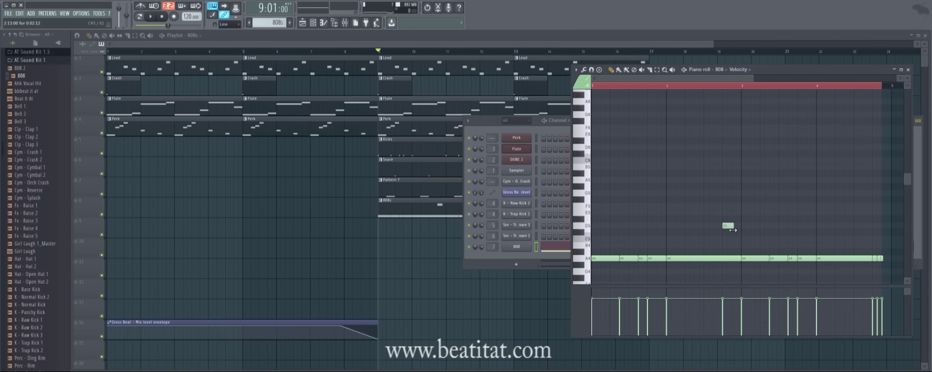
pyautogui.scroll(2, 733, 230)
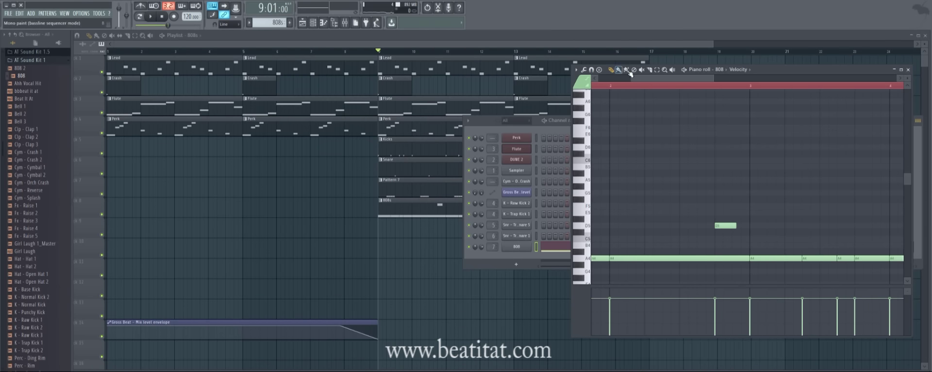
pyautogui.doubleClick(726, 226)
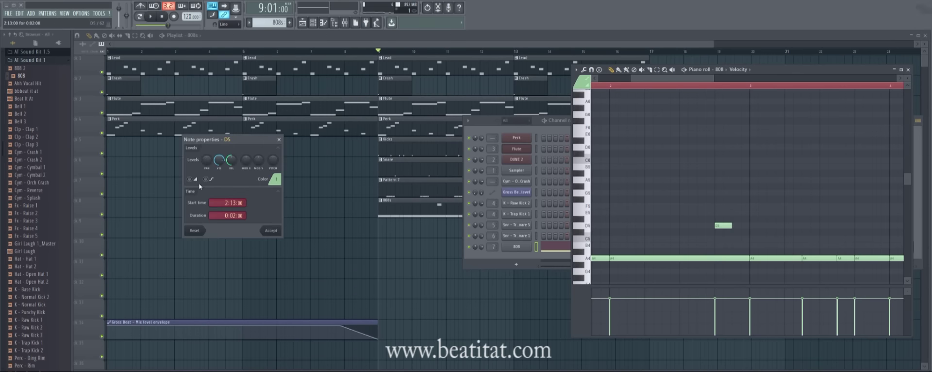
pyautogui.click(272, 231)
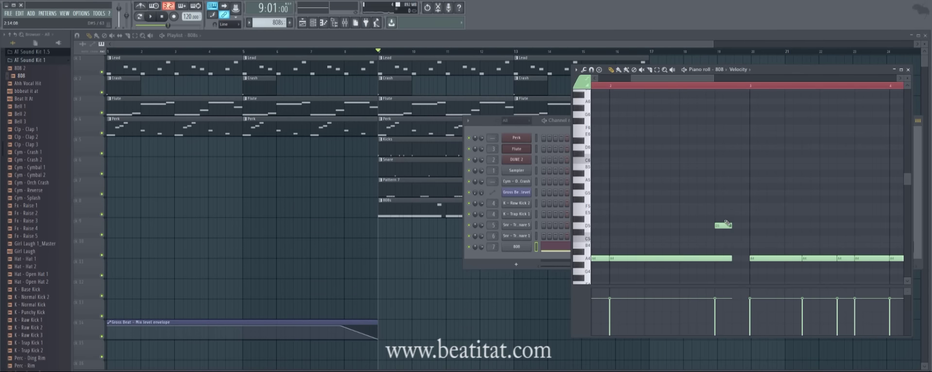
# - Add an A5 note at 2:15 with a duration of 0:02, switch its slide off, and play the pattern
pyautogui.moveTo(734, 175)
pyautogui.mouseDown()
pyautogui.moveTo(734, 189)
pyautogui.moveTo(738, 182)
pyautogui.mouseUp()
pyautogui.doubleClick(739, 183)
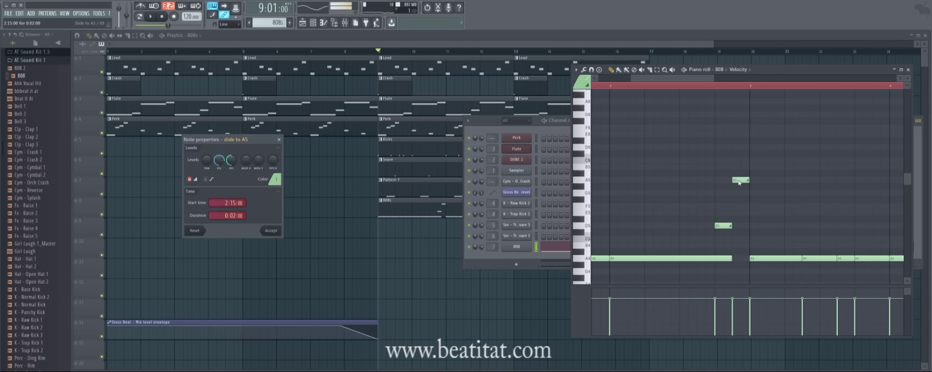
pyautogui.click(267, 230)
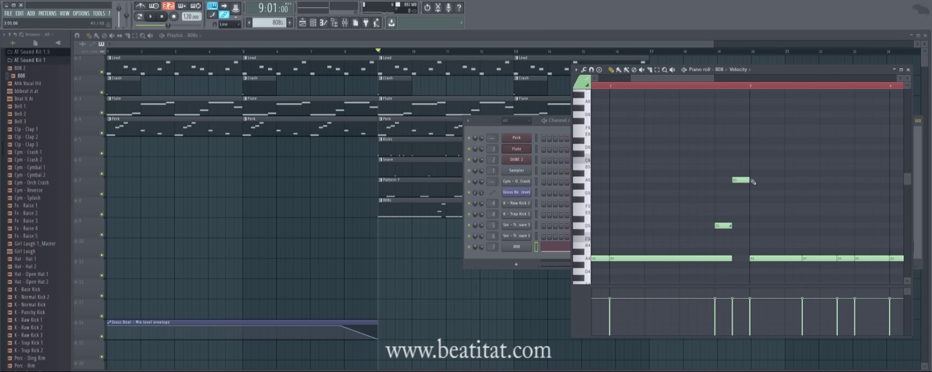
pyautogui.scroll(-3, 739, 182)
pyautogui.press('space')
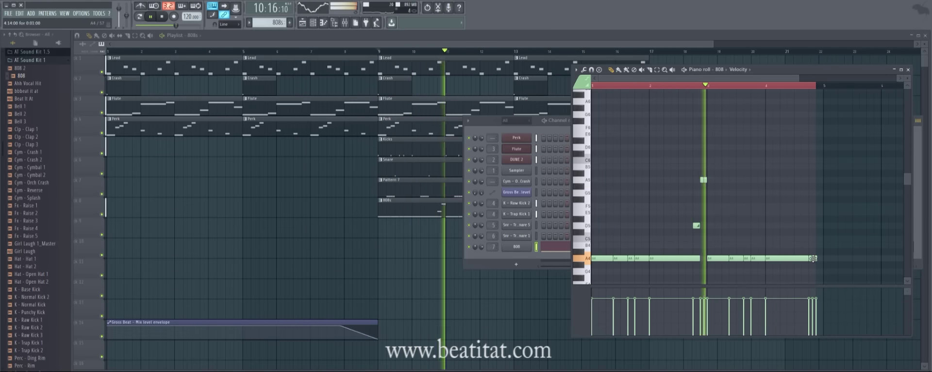
pyautogui.press('space')
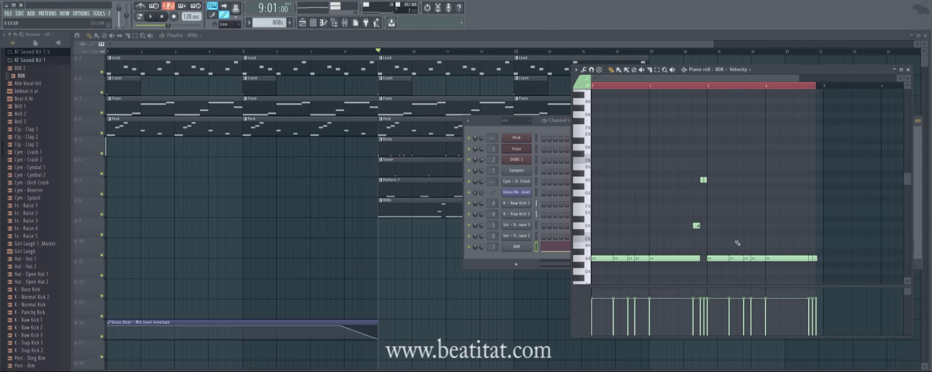
# - Add a short slide note at the end of bar 3, move it up to A5, and start playback
pyautogui.click(754, 226)
pyautogui.moveTo(756, 226); pyautogui.dragTo(761, 179)
pyautogui.press('space')
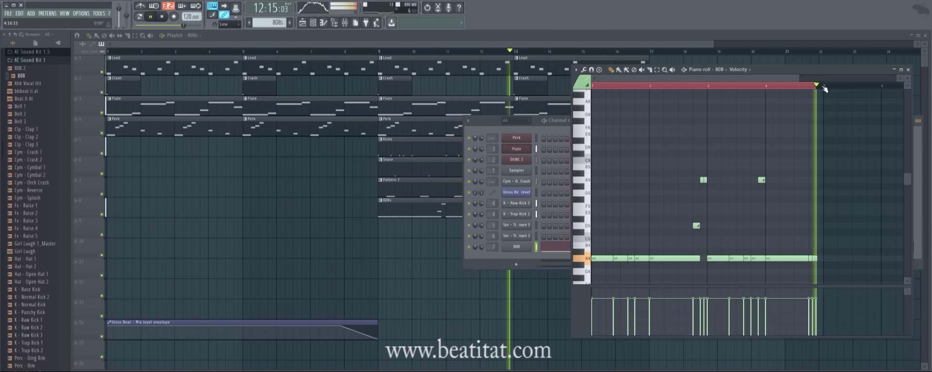
# - Raise the short 808 notes at the end of bar 4 by one octave and return to the channel rack
pyautogui.click(824, 88)
pyautogui.scroll(2, 816, 232)
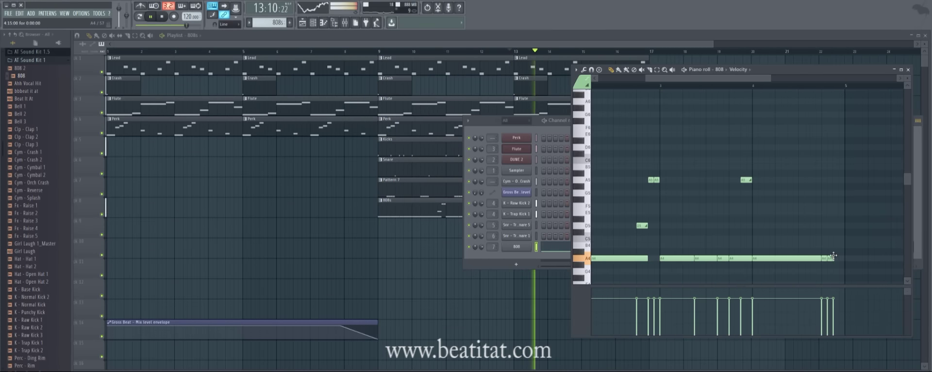
pyautogui.moveTo(834, 258)
pyautogui.mouseDown()
pyautogui.moveTo(845, 258)
pyautogui.moveTo(827, 260)
pyautogui.mouseUp()
pyautogui.hotkey('ctrl', 'Up')
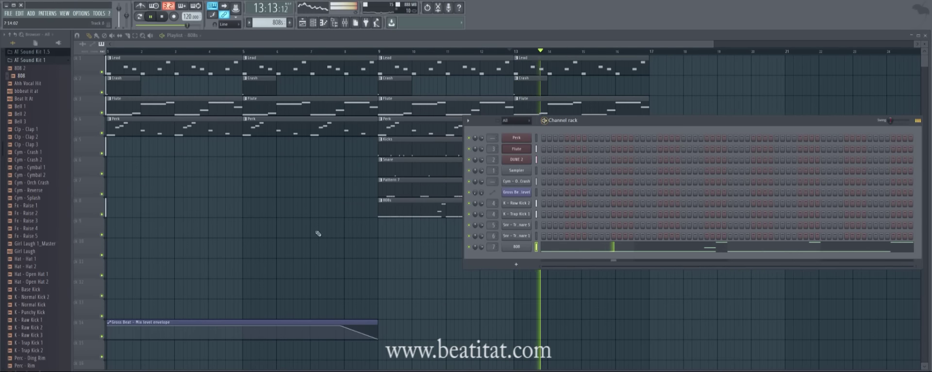
pyautogui.press('F6')
pyautogui.press('F6')
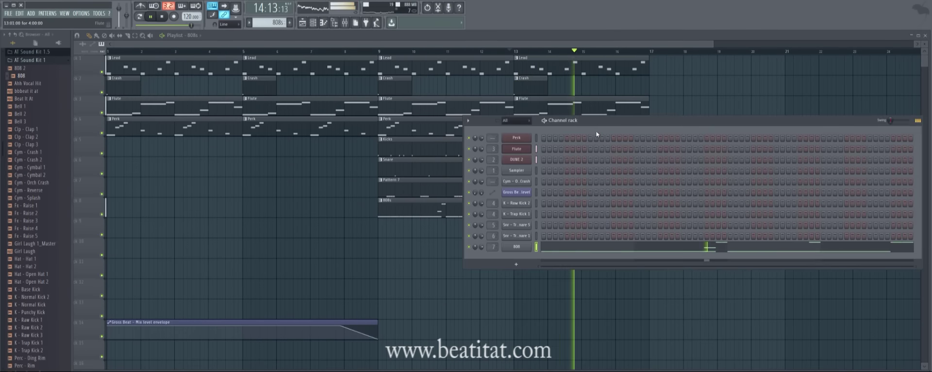
# - Insert a Nexus channel before the 808, choose a sub bass preset in it, and close the plugin window
pyautogui.rightClick(525, 247)
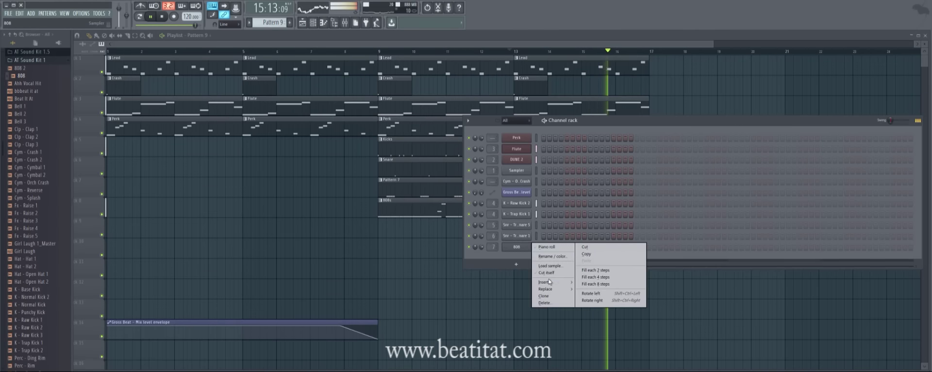
pyautogui.moveTo(549, 282)
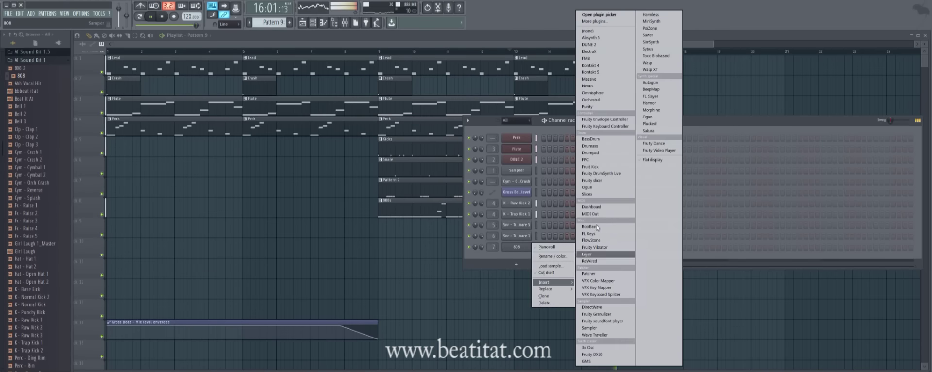
pyautogui.click(598, 86)
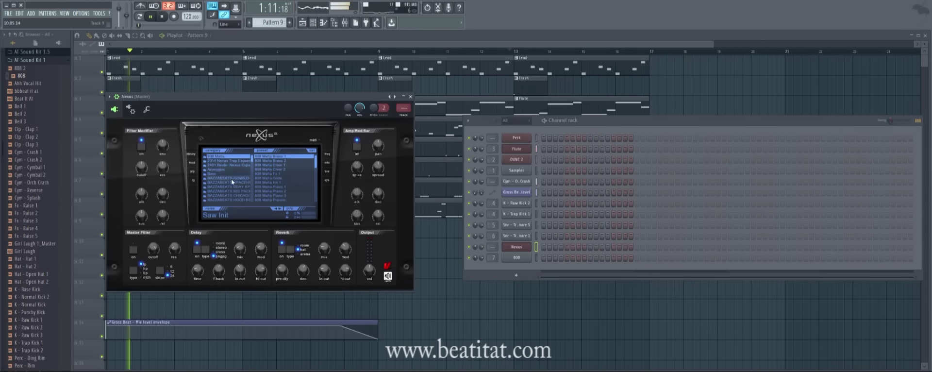
pyautogui.scroll(-2, 290, 182)
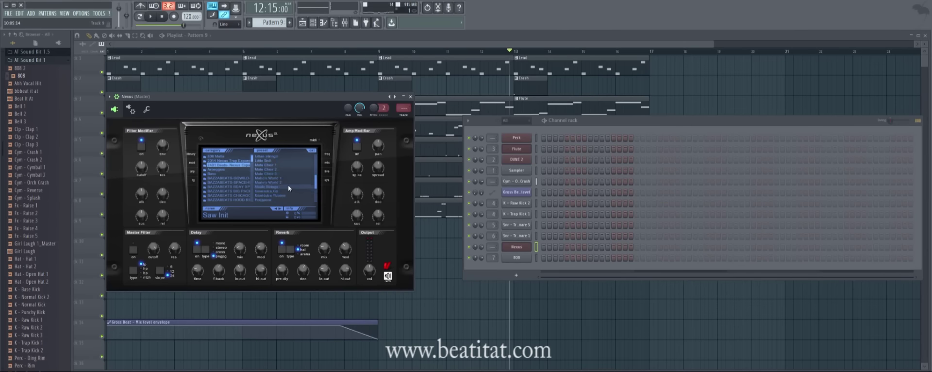
pyautogui.click(288, 182)
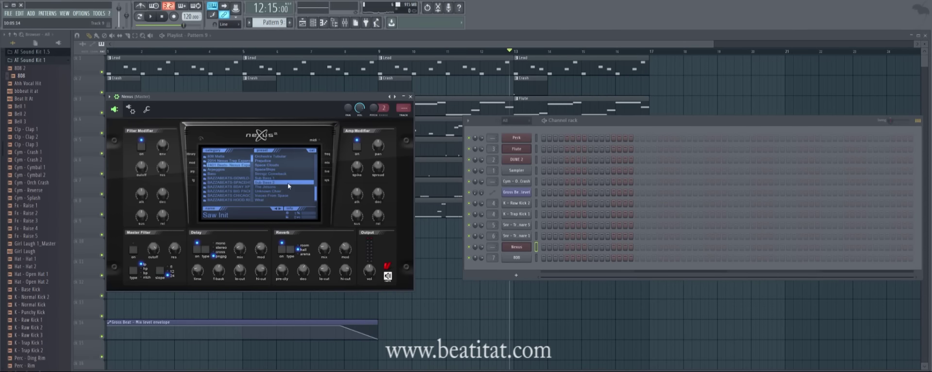
pyautogui.click(410, 96)
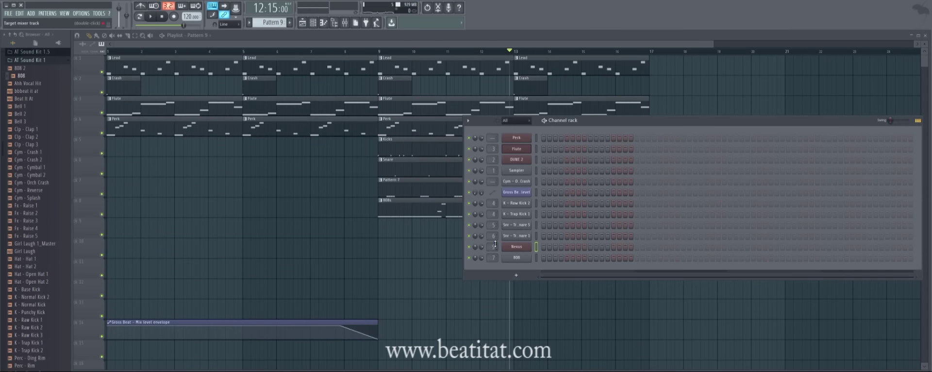
# - Rename the Nexus channel Sub and route it to mixer insert 9
pyautogui.press('F2')
pyautogui.write('Subn')
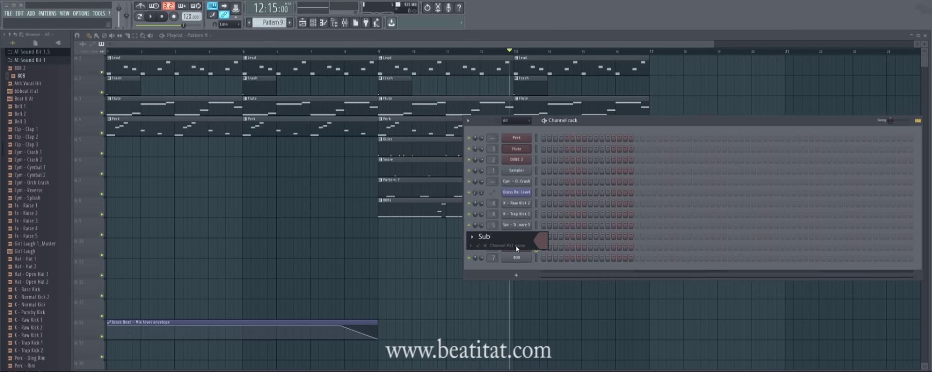
pyautogui.press('Return')
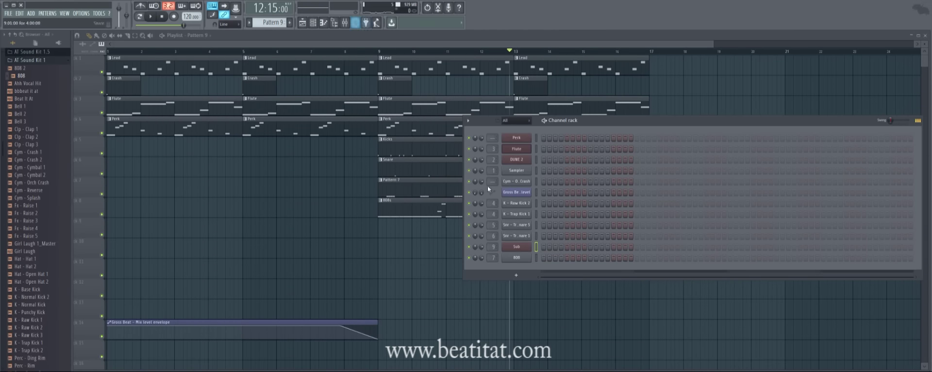
# - Select all the 808s pattern's notes in the piano roll and return to the playlist
pyautogui.doubleClick(401, 211)
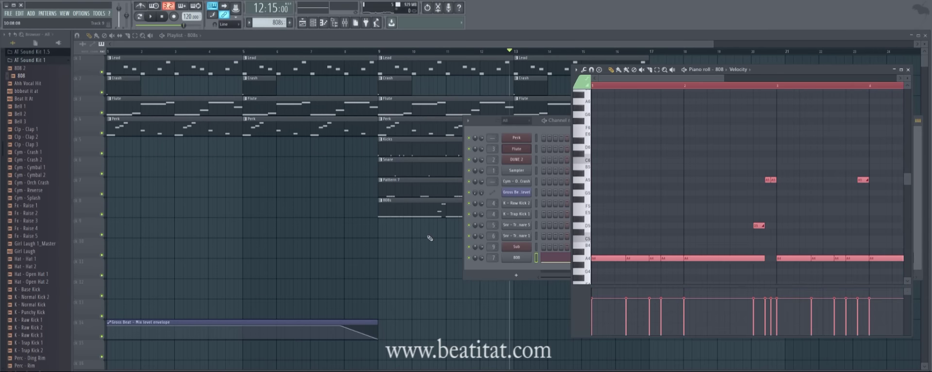
pyautogui.click(394, 236)
pyautogui.click(194, 35)
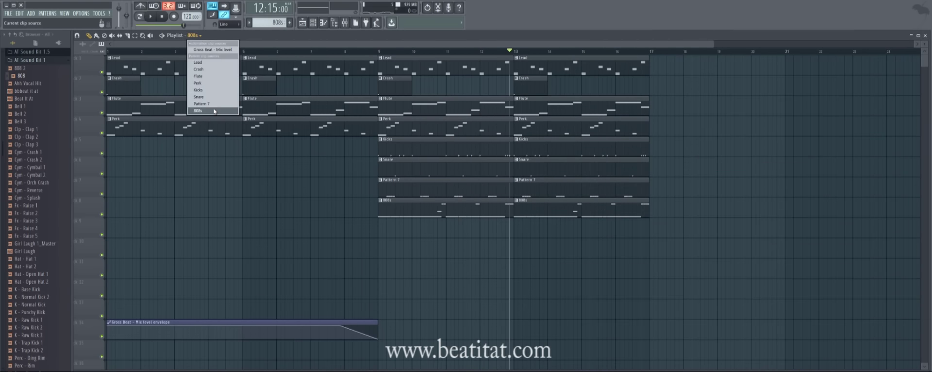
pyautogui.click(294, 37)
# - Create a new pattern named Sunb, place it at bars 9 and 13 below the 808s clips, and show the channel rack
pyautogui.click(290, 23)
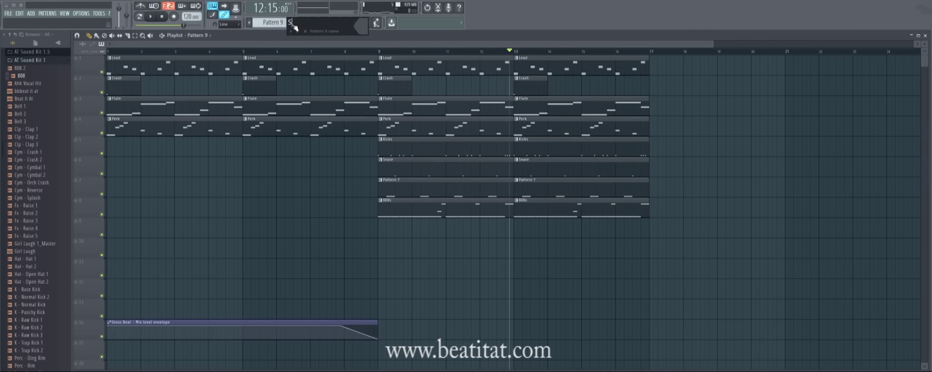
pyautogui.write('Sunb')
pyautogui.press('Return')
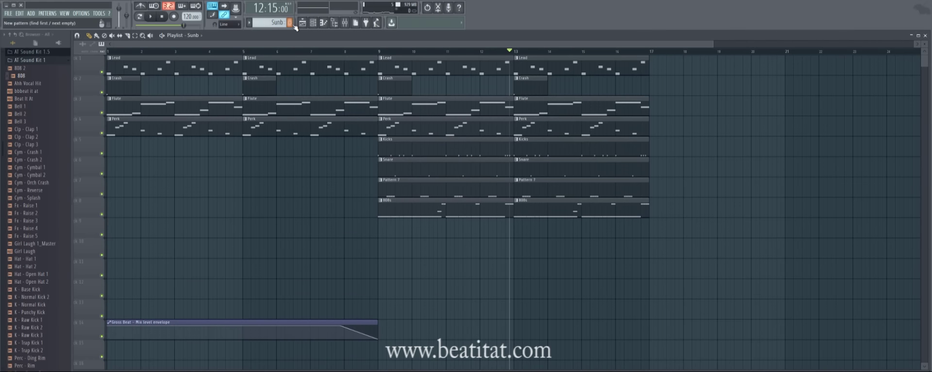
pyautogui.click(381, 227)
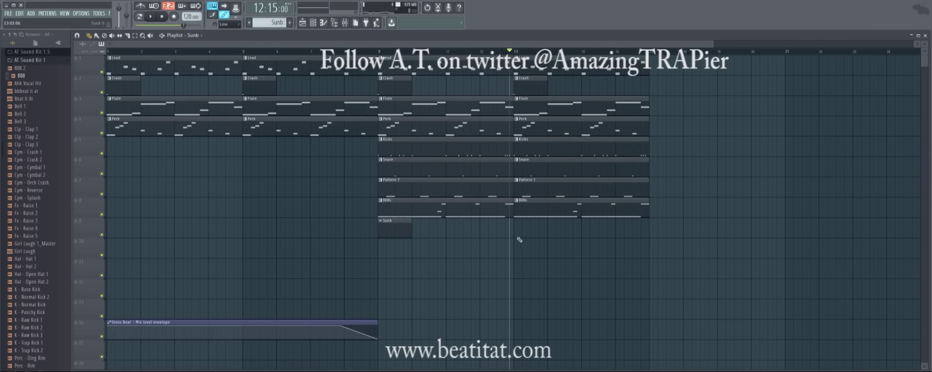
pyautogui.click(518, 237)
pyautogui.click(314, 22)
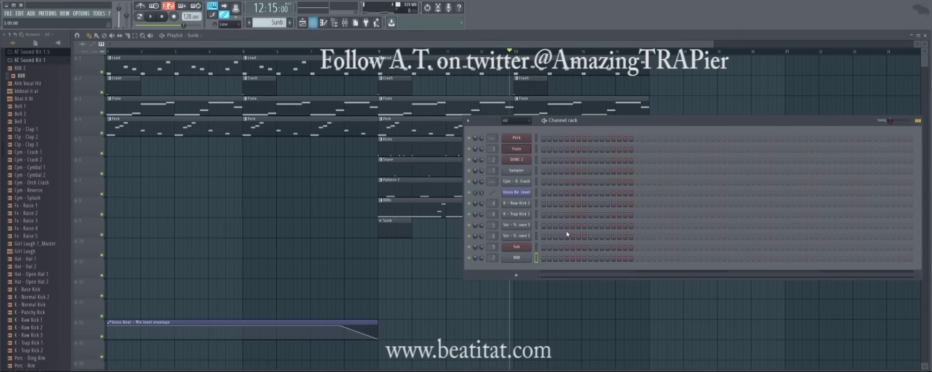
# - Paste the copied 808 notes into the Sub channel and lower them one octave
pyautogui.rightClick(526, 247)
pyautogui.click(548, 249)
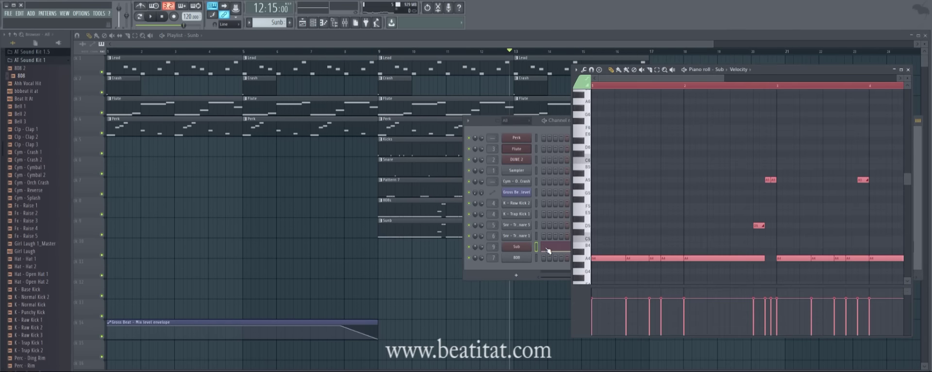
# - Play from bar 13, lower the volume of mixer insert 9 slightly, stop playback and close the extra windows
pyautogui.press('space')
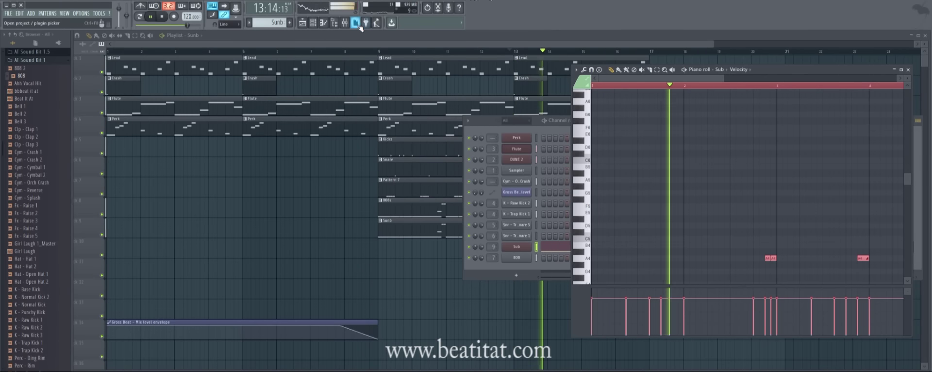
pyautogui.press('F9')
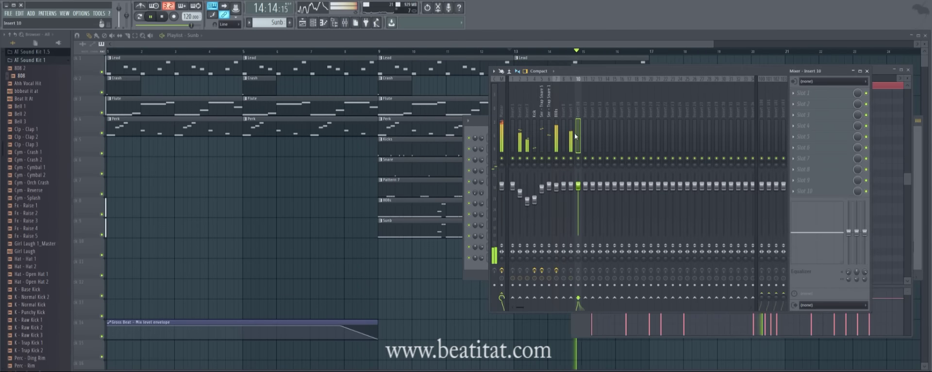
pyautogui.moveTo(574, 192); pyautogui.dragTo(574, 198)
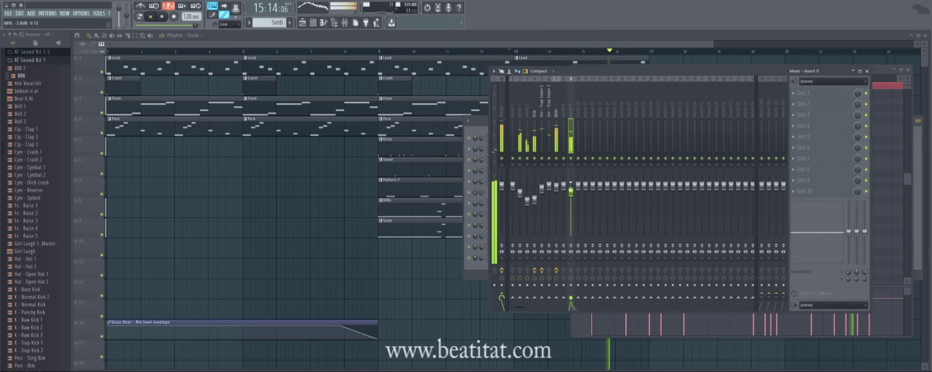
pyautogui.press('space')
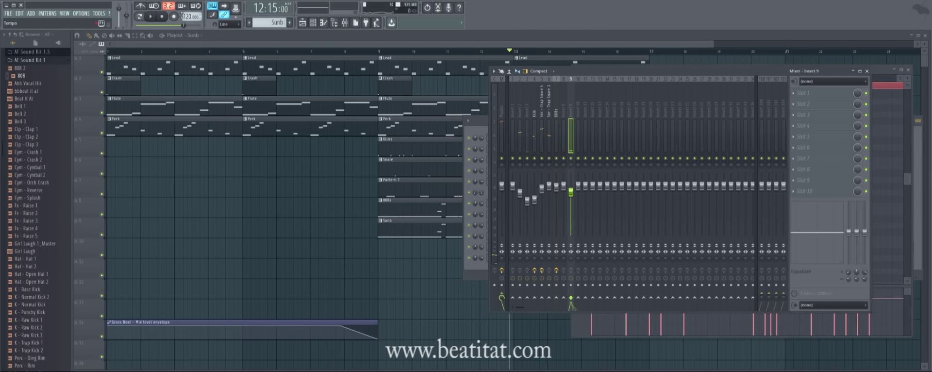
pyautogui.press('F12')
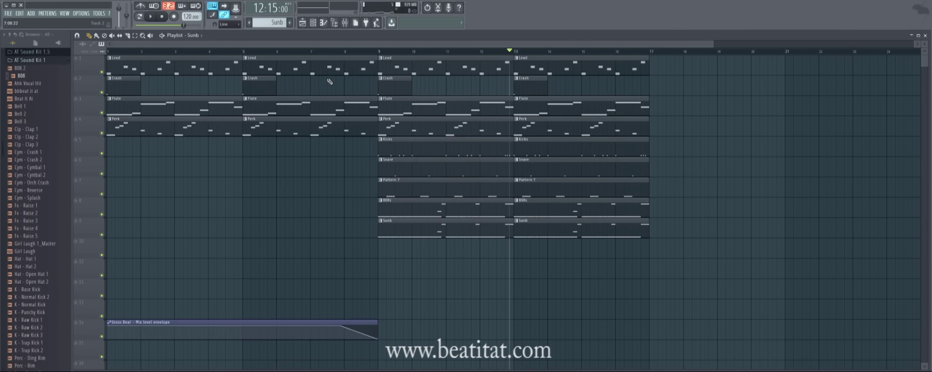
# - Delete the first Perk clip, the one at bar 1 of the playlist
pyautogui.rightClick(229, 125)
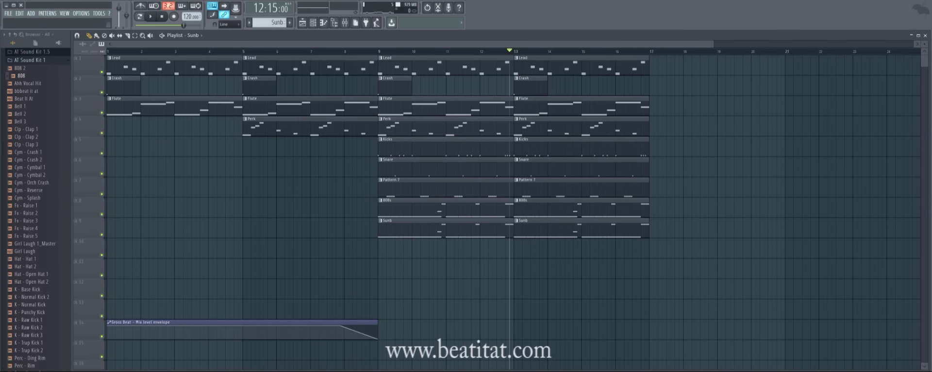
pyautogui.click(475, 371)
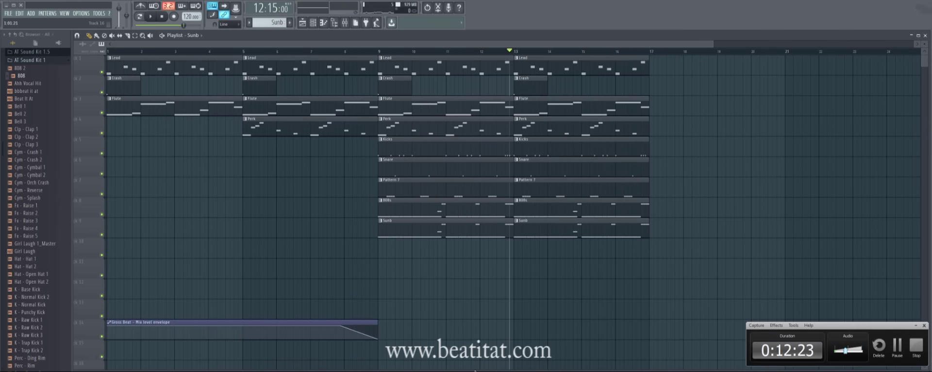
pyautogui.click(895, 348)
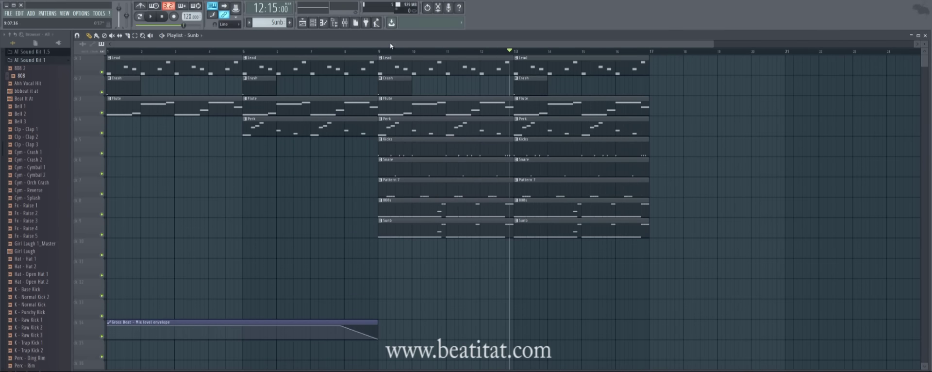
# - Return the playback position to the start, hide the browser and play the song from bar 1
pyautogui.keyDown('ctrl'); pyautogui.scroll(-2, 397, 63); pyautogui.keyUp('ctrl')
pyautogui.scroll(-1, 240, 109)
pyautogui.scroll(1, 240, 109)
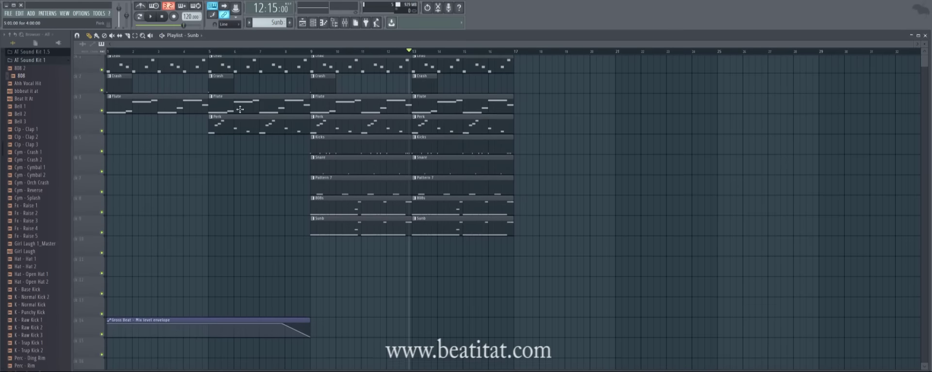
pyautogui.click(163, 17)
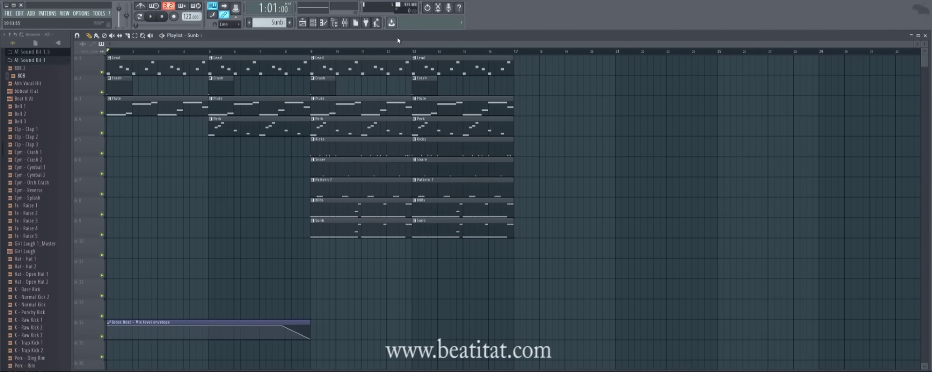
pyautogui.click(335, 23)
pyautogui.press('space')
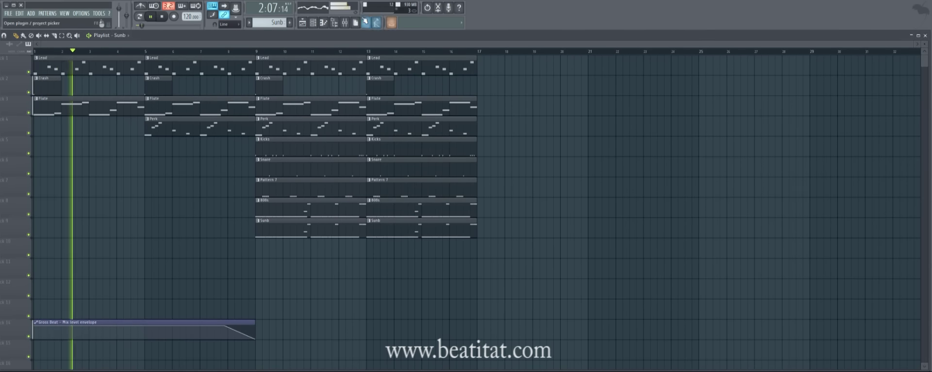
# - Show the mixer during playback, place it beside the playlist clips and select insert 3
pyautogui.click(345, 23)
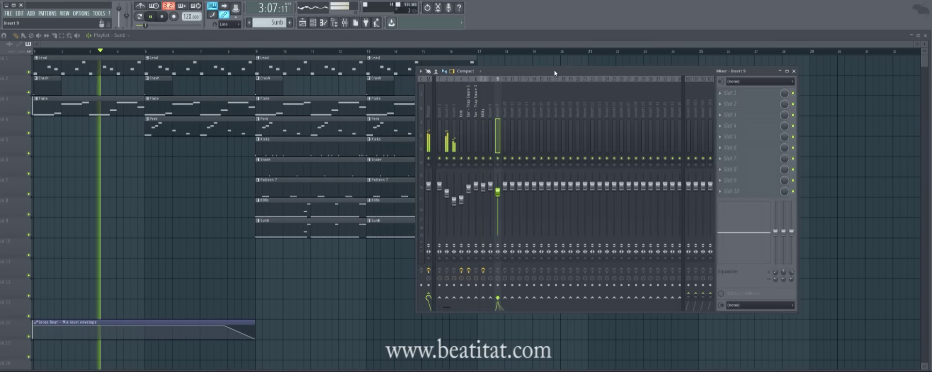
pyautogui.moveTo(554, 71); pyautogui.dragTo(684, 55)
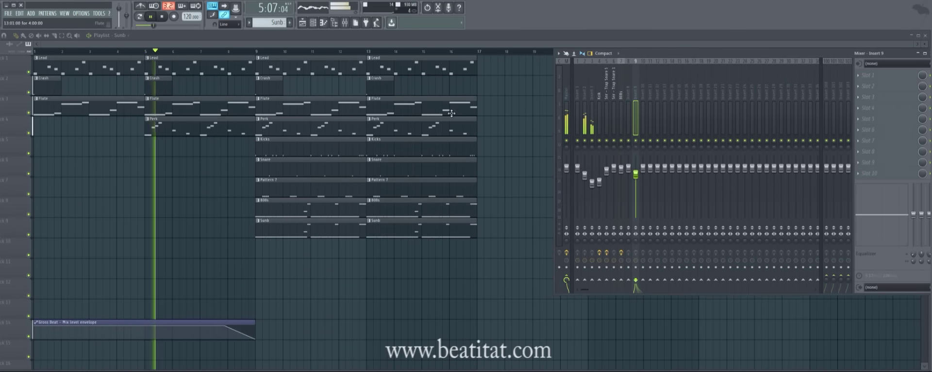
pyautogui.click(593, 113)
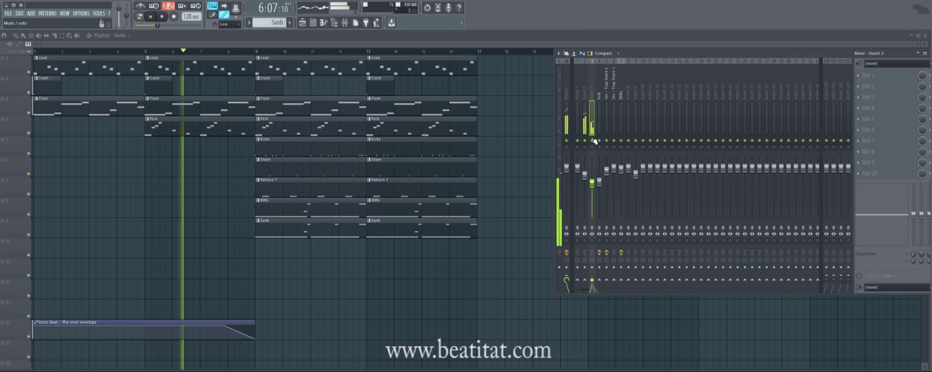
pyautogui.moveTo(820, 53); pyautogui.dragTo(812, 57)
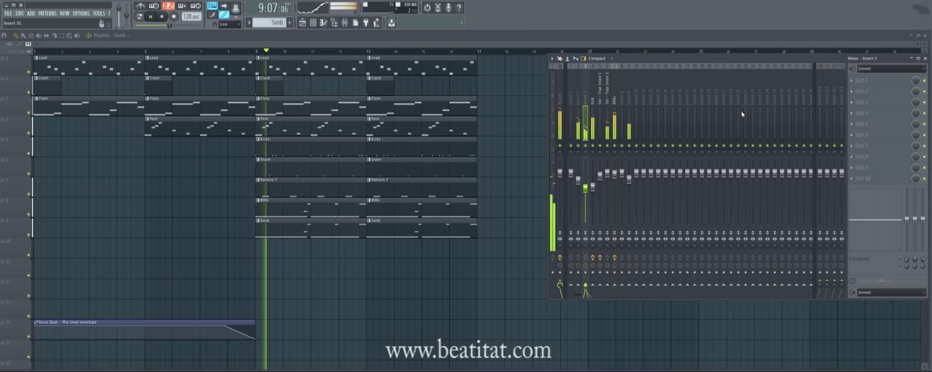
# - Lower the volume of mixer insert 9 slightly, rename the insert Sub and stop playback
pyautogui.click(630, 127)
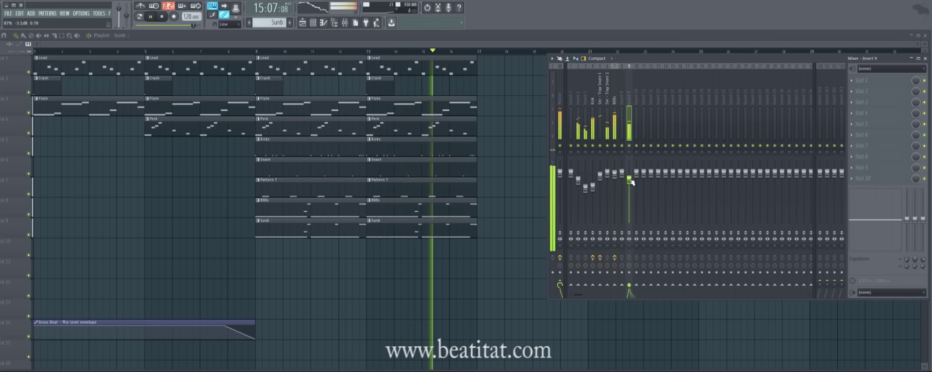
pyautogui.moveTo(629, 178); pyautogui.dragTo(629, 180)
pyautogui.press('F2')
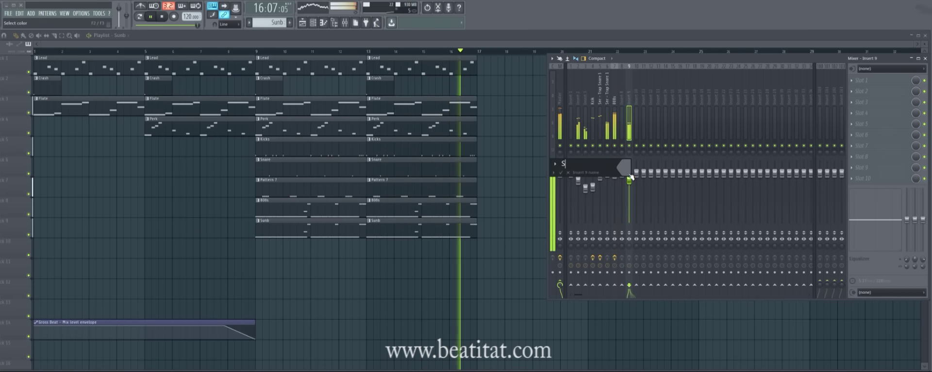
pyautogui.write('Sub')
pyautogui.press('Return')
pyautogui.press('space')
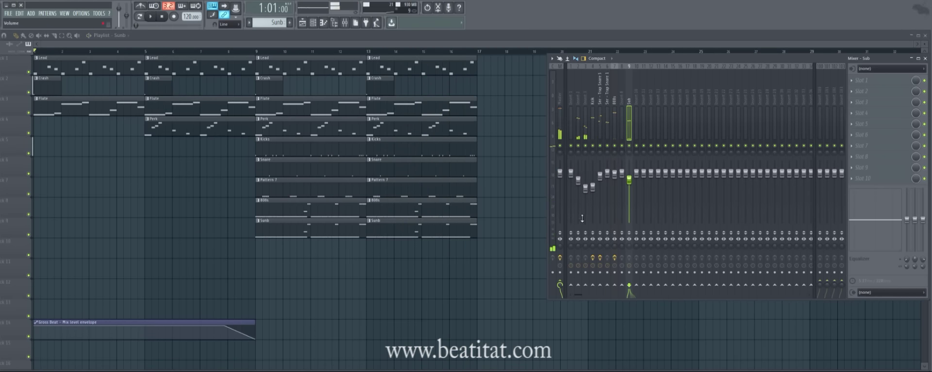
# - Replay the song from bar 1 and lower the Sub insert's mixer volume to about 39%
pyautogui.press('F9')
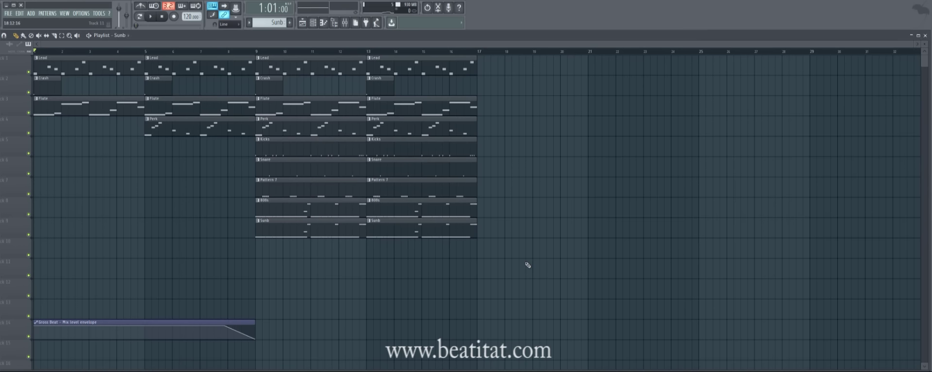
pyautogui.press('space')
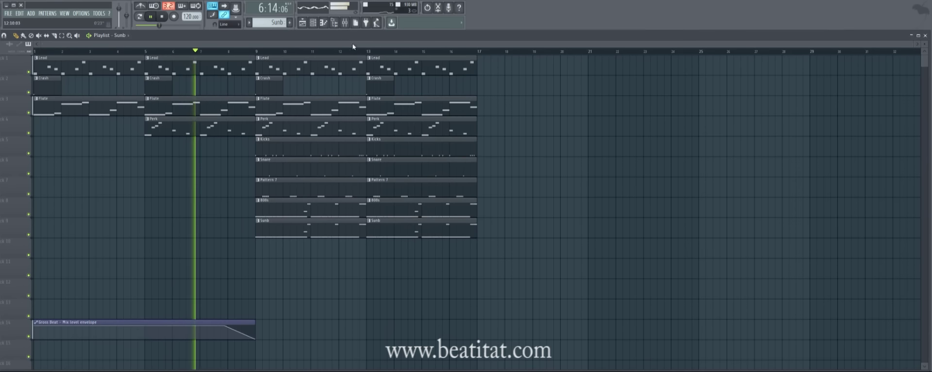
pyautogui.click(344, 23)
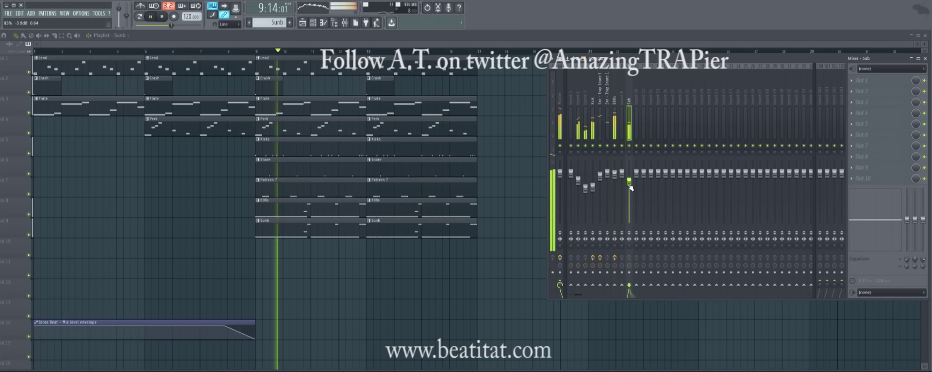
pyautogui.moveTo(630, 187); pyautogui.dragTo(625, 231)
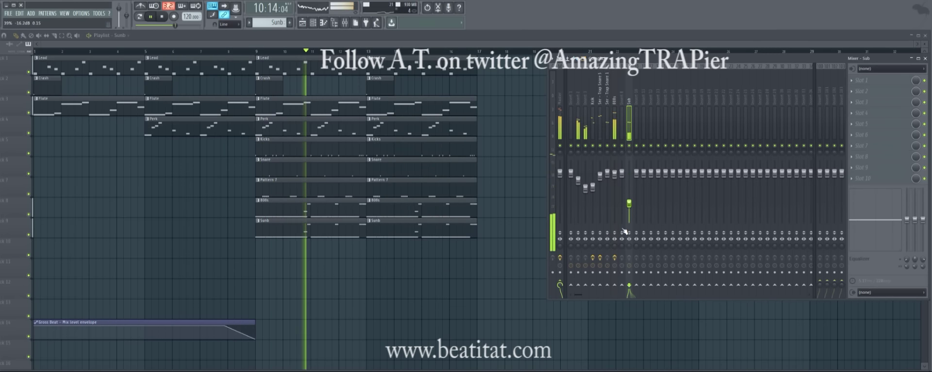
# - Lower the 808s insert's mixer volume to about 91%, reselect the Sub insert and close the mixer
pyautogui.click(612, 135)
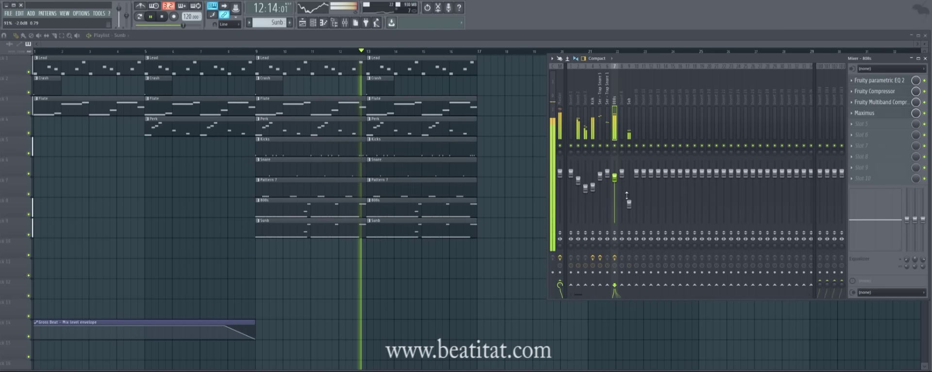
pyautogui.click(629, 204)
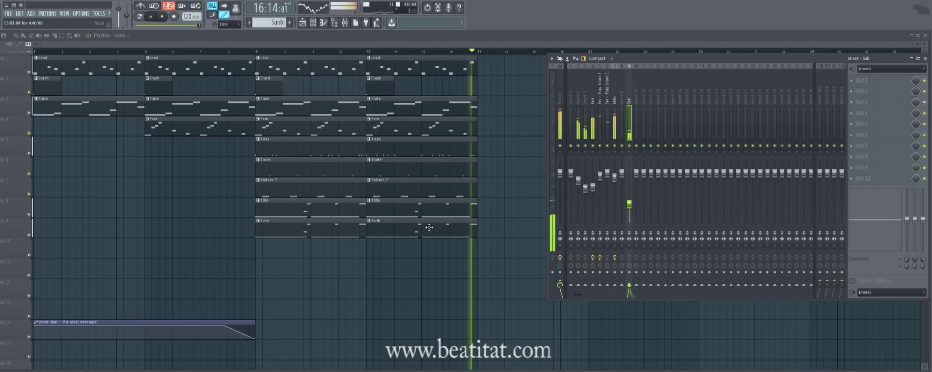
pyautogui.press('F9')
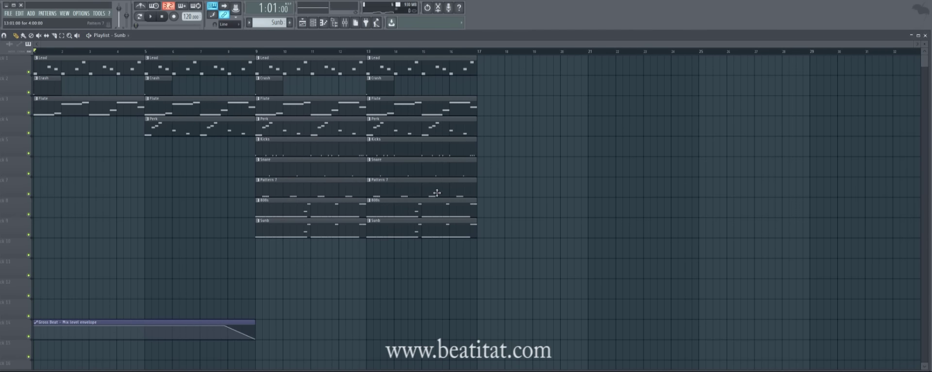
# - Open the Sunb pattern's Sub notes, shorten the low A3 notes in bars 1 and 2, and delete the D4 note
pyautogui.doubleClick(297, 225)
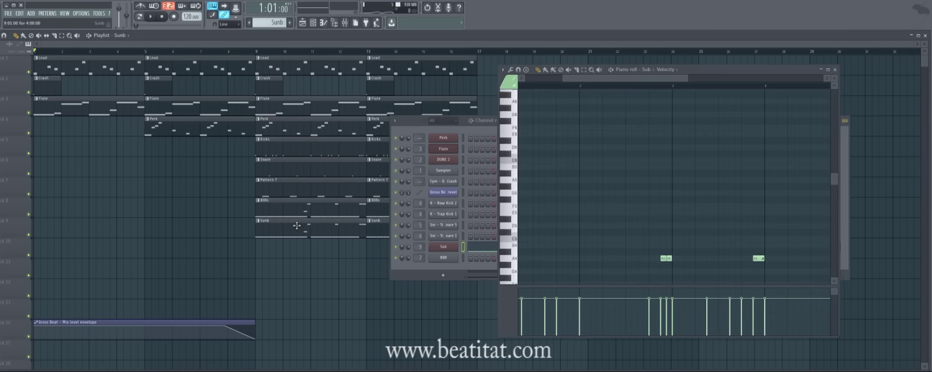
pyautogui.scroll(-3, 642, 160)
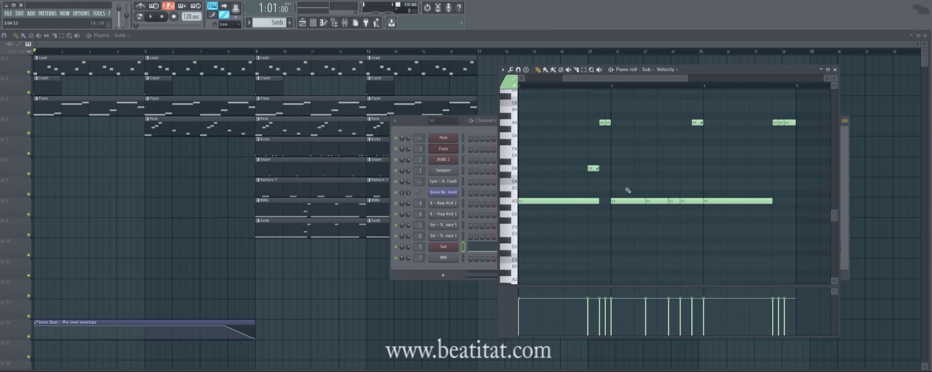
pyautogui.moveTo(590, 79); pyautogui.dragTo(522, 81)
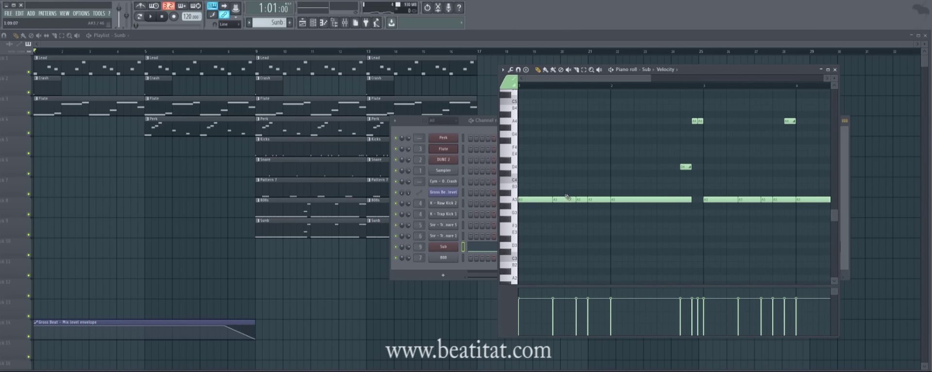
pyautogui.moveTo(553, 199); pyautogui.dragTo(598, 198)
pyautogui.moveTo(690, 200); pyautogui.dragTo(620, 192)
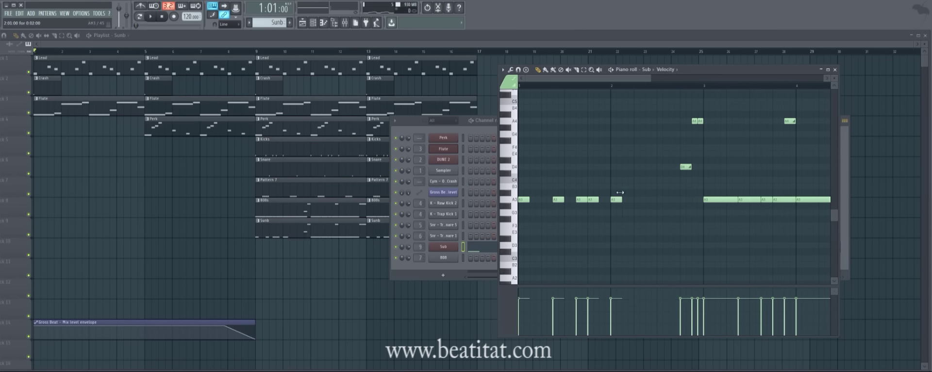
pyautogui.rightClick(685, 167)
# - Shorten the low A3 notes in bar 3 of the Sub part and delete the A4 note ending that bar
pyautogui.moveTo(736, 199)
pyautogui.mouseDown()
pyautogui.moveTo(714, 199)
pyautogui.moveTo(744, 197)
pyautogui.mouseUp()
pyautogui.moveTo(629, 80); pyautogui.dragTo(658, 92)
pyautogui.click(711, 199)
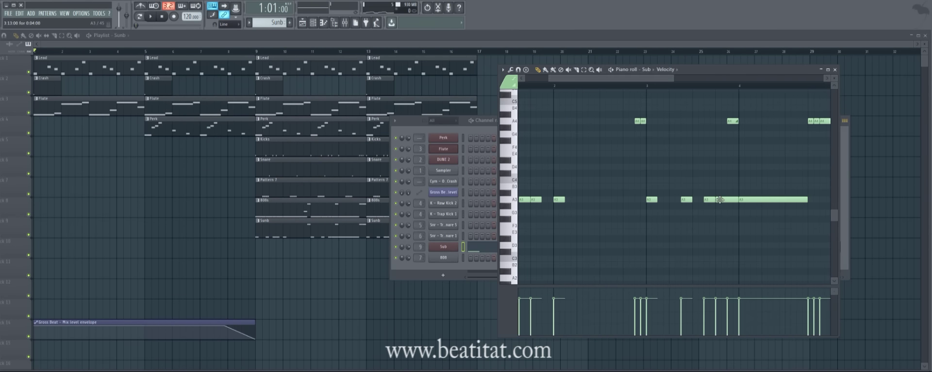
pyautogui.rightClick(721, 199)
pyautogui.click(723, 199)
pyautogui.moveTo(716, 199); pyautogui.dragTo(714, 199)
pyautogui.rightClick(733, 120)
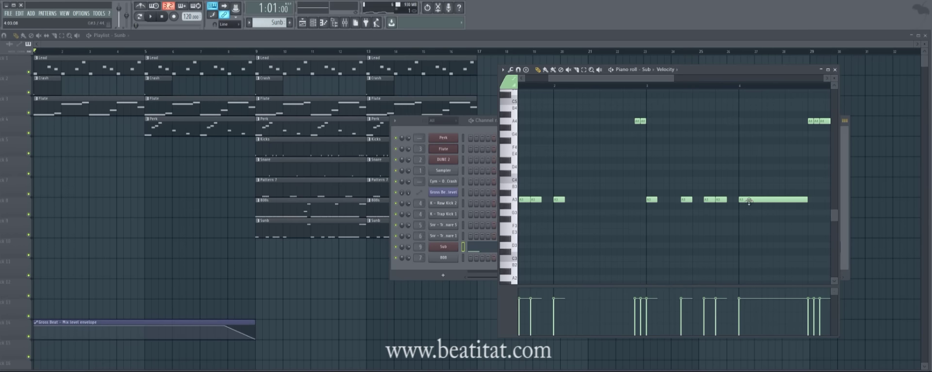
# - Shorten the long A3 note in bar 4 of the Sub part and set the playlist's playback position to bar 9
pyautogui.rightClick(748, 200)
pyautogui.click(737, 200)
pyautogui.moveTo(609, 78); pyautogui.dragTo(663, 78)
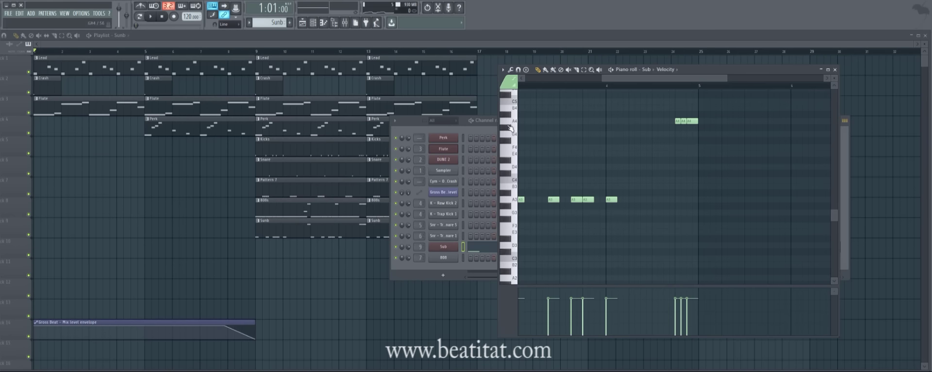
pyautogui.click(485, 128)
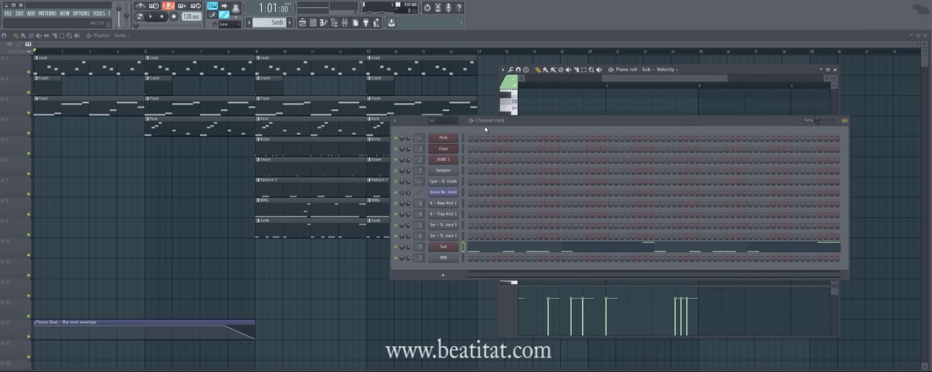
pyautogui.click(260, 55)
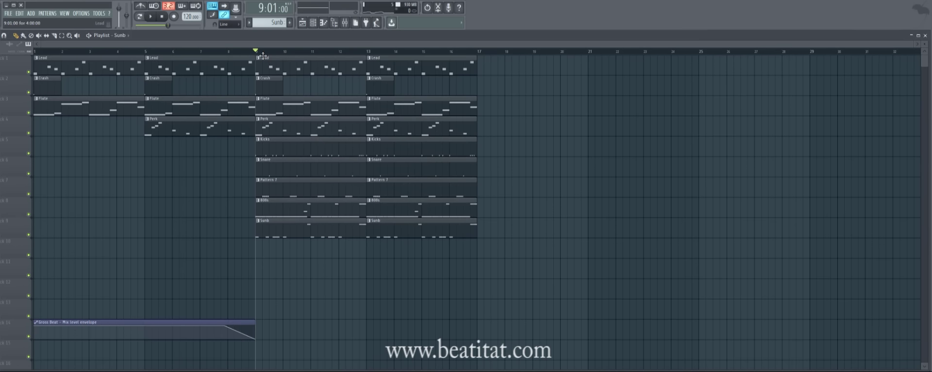
# - Play from bar 9 and load a saved mixer track state with parametric EQ 2, Compressor and Multiband Compressor onto the 808s insert
pyautogui.press('space')
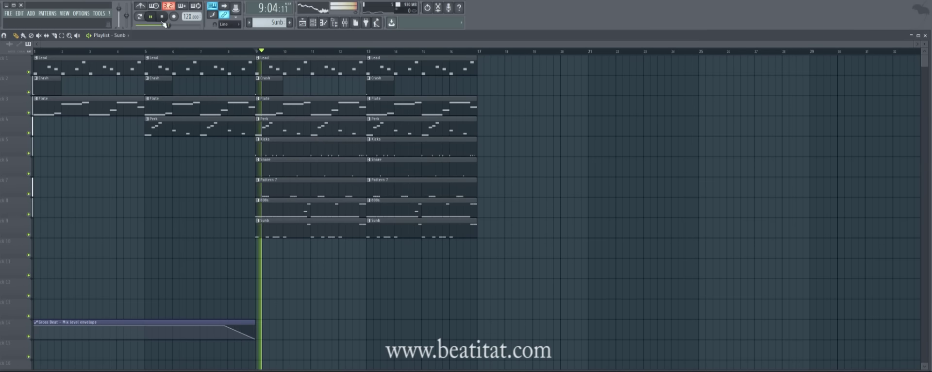
pyautogui.click(343, 22)
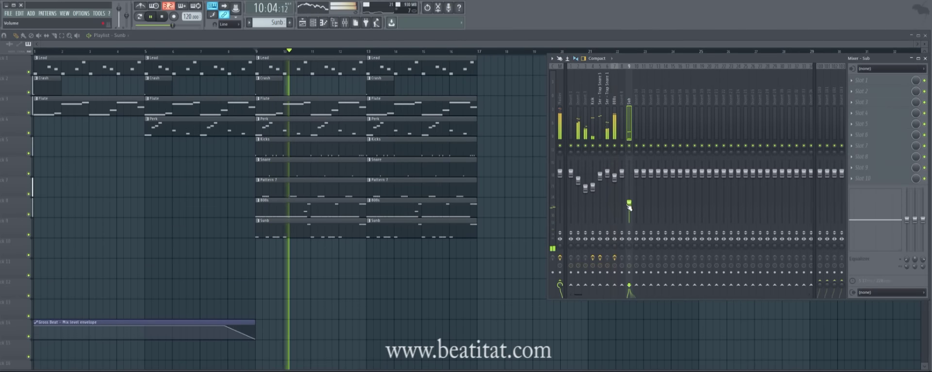
pyautogui.click(613, 131)
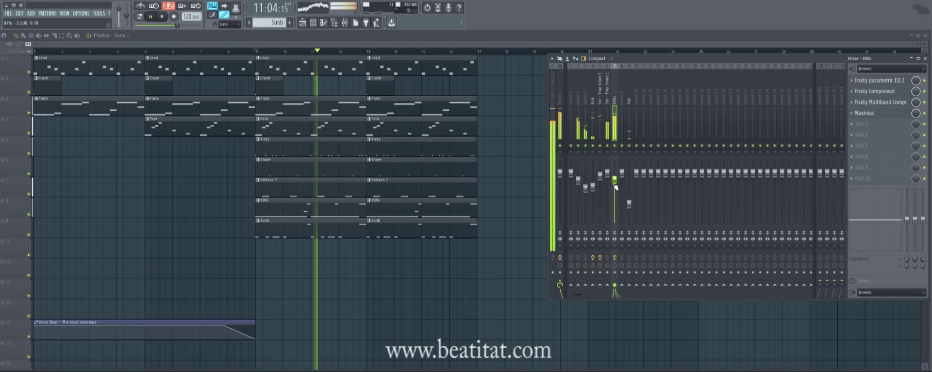
pyautogui.rightClick(613, 130)
pyautogui.moveTo(655, 79)
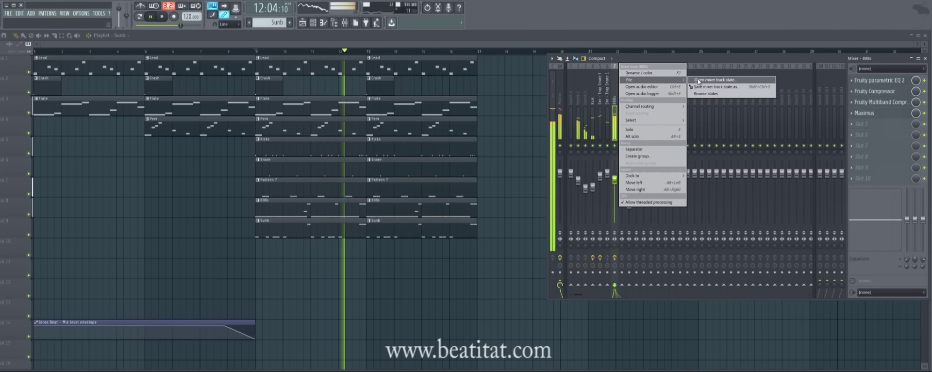
pyautogui.click(716, 80)
pyautogui.doubleClick(282, 156)
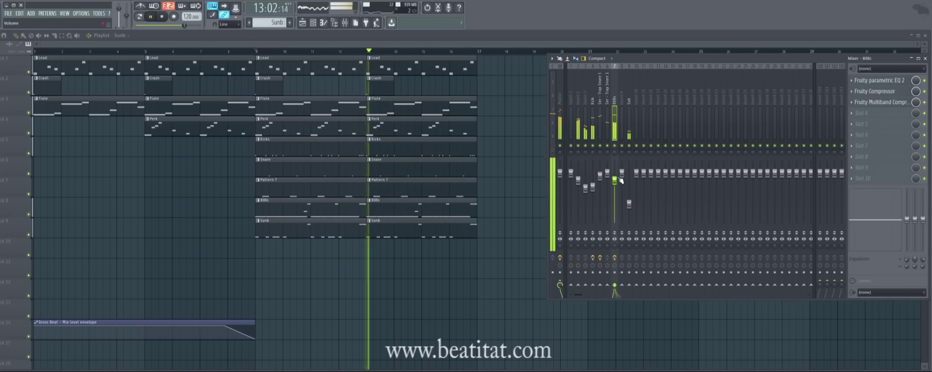
# - Raise the 808s insert's volume to about 94% and the Sub insert's to about 63%, stop playback and reselect the 808s insert
pyautogui.moveTo(617, 179); pyautogui.dragTo(620, 173)
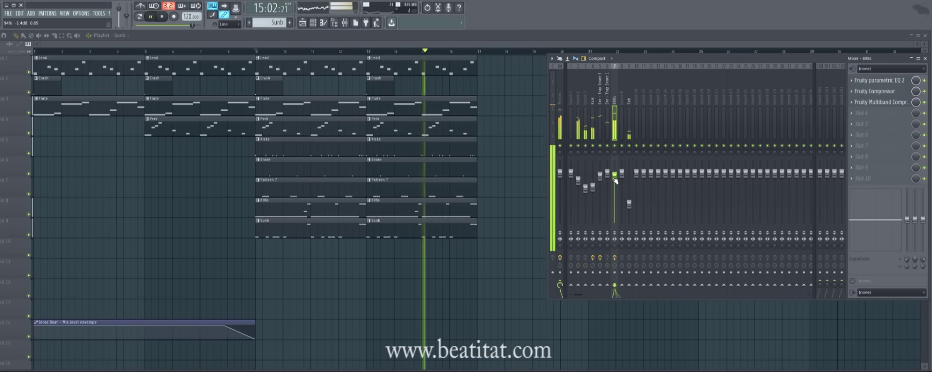
pyautogui.moveTo(630, 206); pyautogui.dragTo(629, 180)
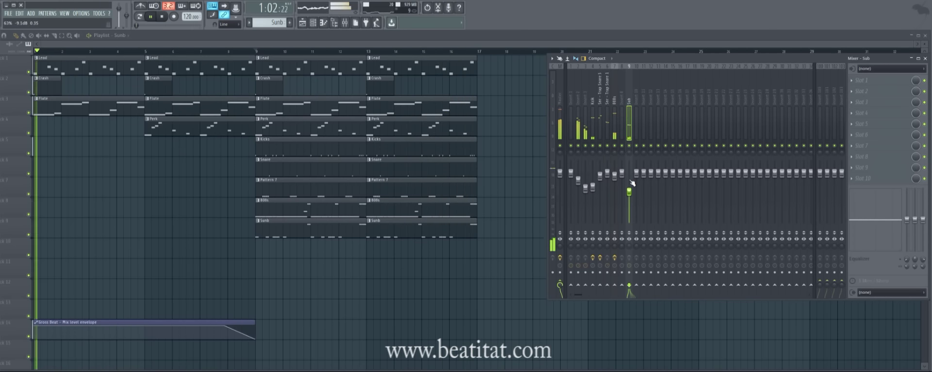
pyautogui.press('space')
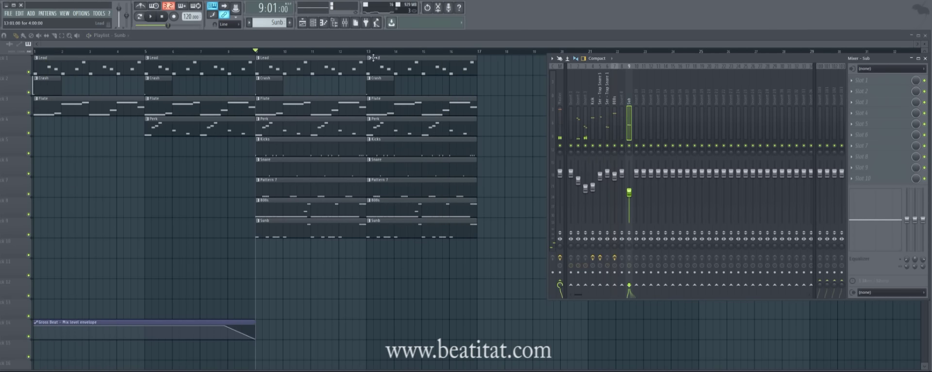
pyautogui.click(613, 103)
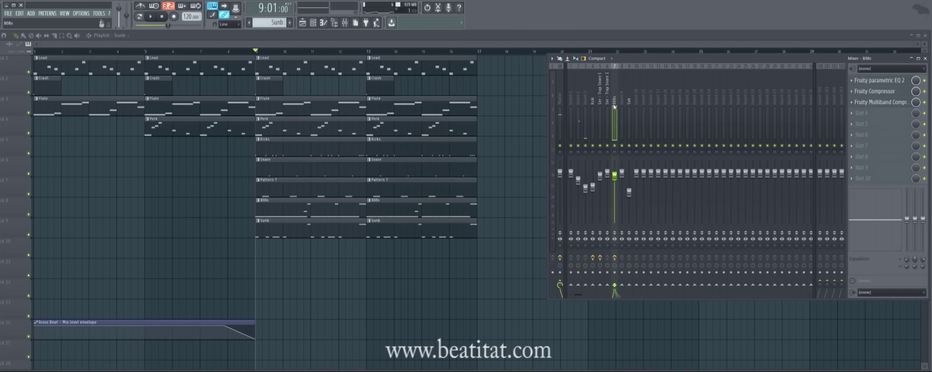